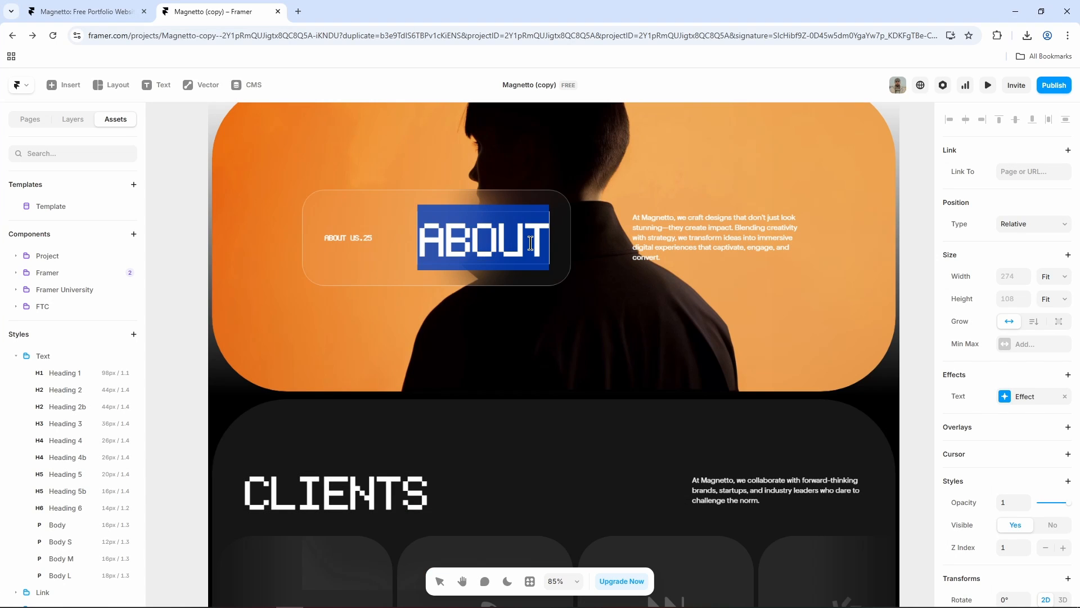
{"action": "type", "text": "SEL"}
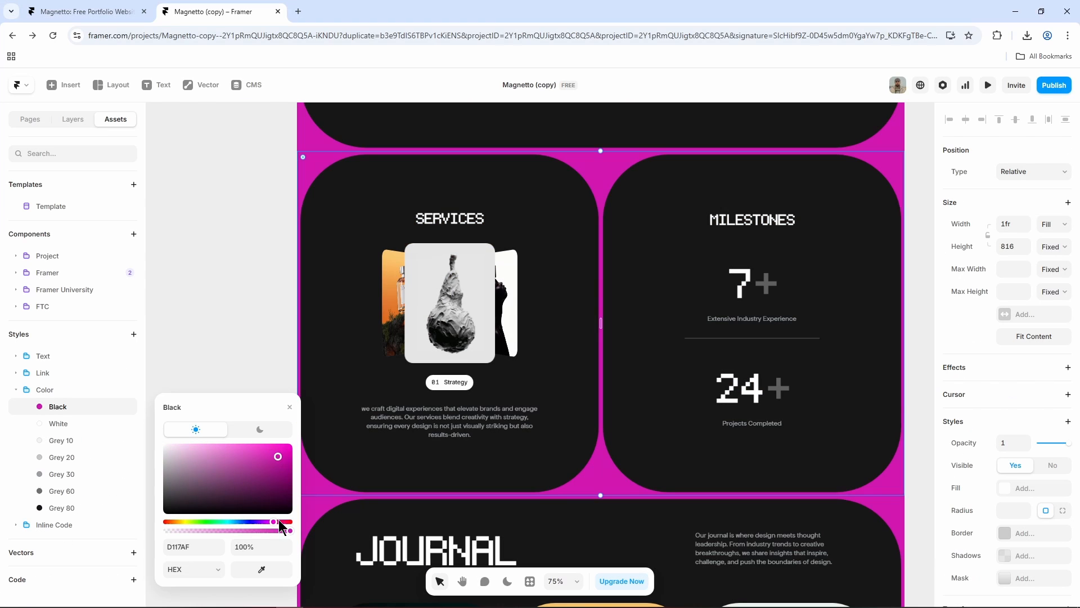
{"action": "left_click_drag", "start_coordinate": [280, 522], "coordinate": [185, 519]}
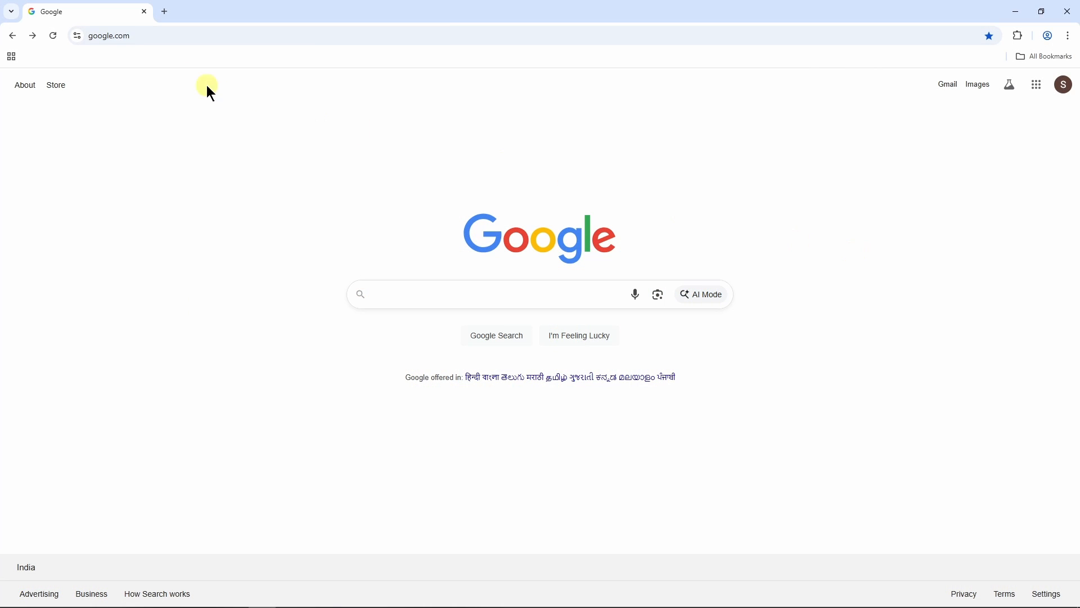
Search the web for "framer".
{"action": "left_click", "coordinate": [165, 36]}
{"action": "type", "text": "framer"}
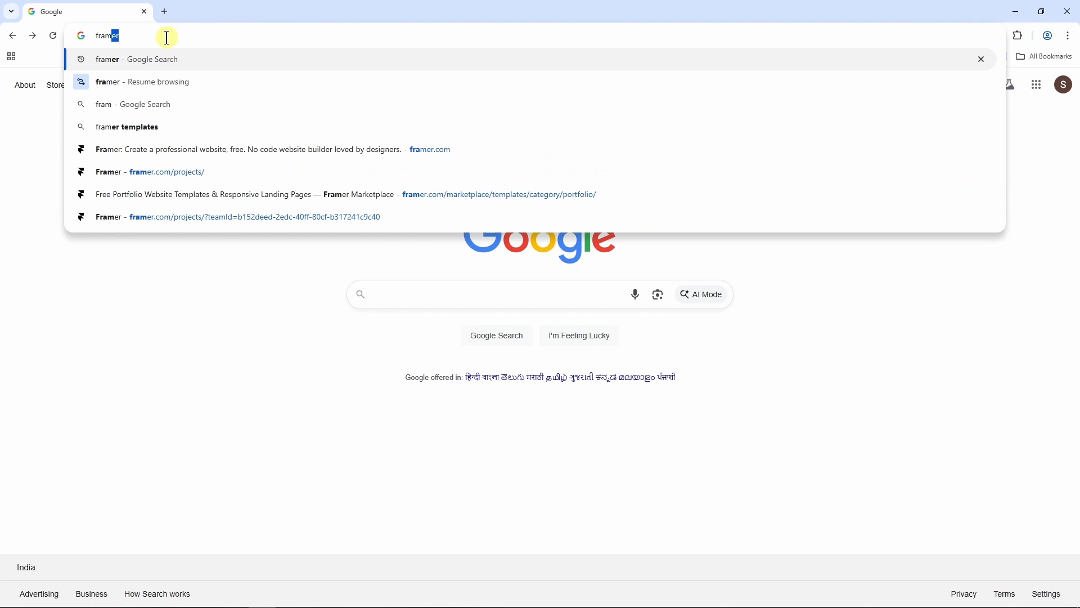
{"action": "key", "text": "Return"}
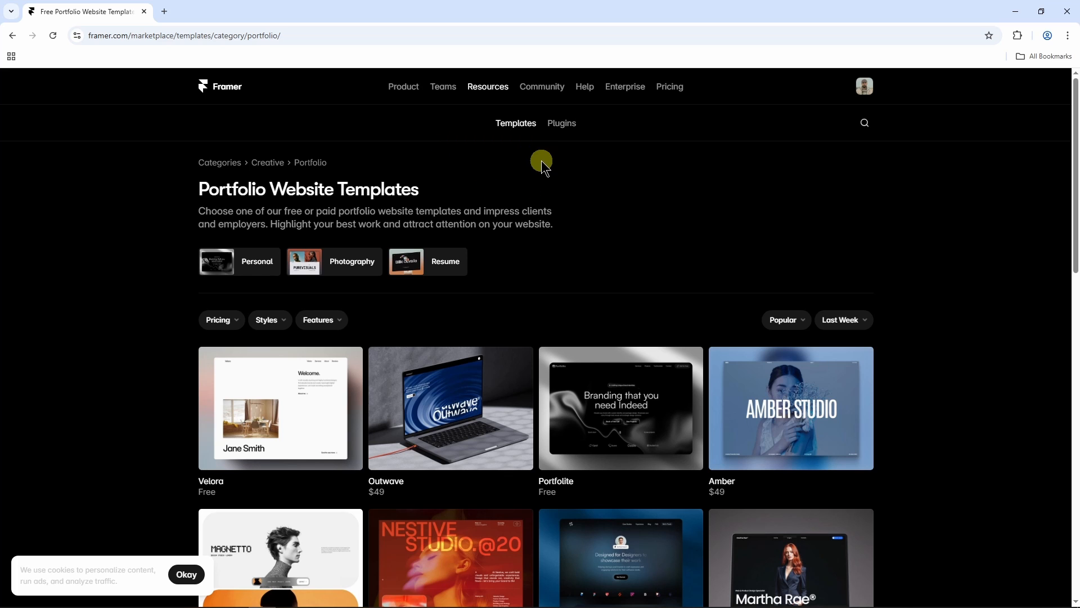
Open the Graphic Design category of the template marketplace and look through its templates.
{"action": "mouse_move", "coordinate": [519, 128]}
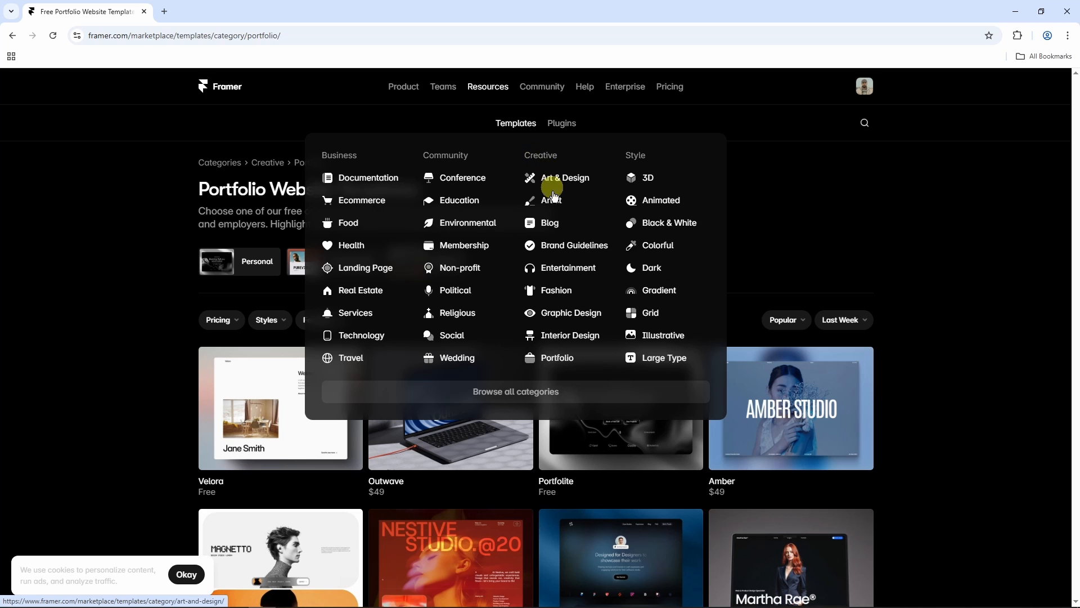
{"action": "left_click", "coordinate": [570, 313]}
{"action": "scroll", "coordinate": [593, 287], "scroll_direction": "down", "scroll_amount": 12}
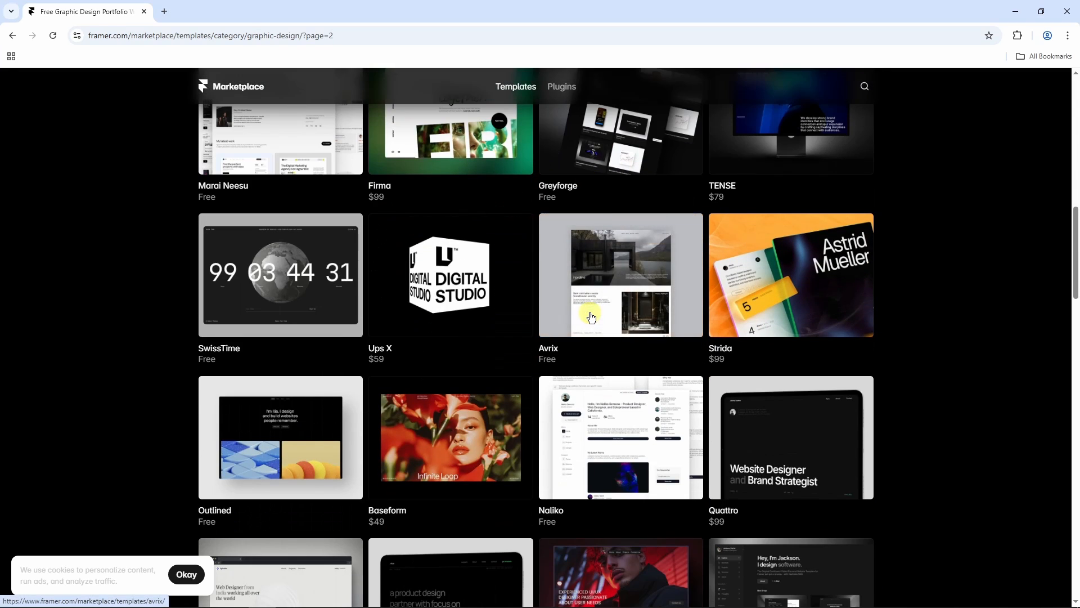
{"action": "scroll", "coordinate": [591, 315], "scroll_direction": "up", "scroll_amount": 12}
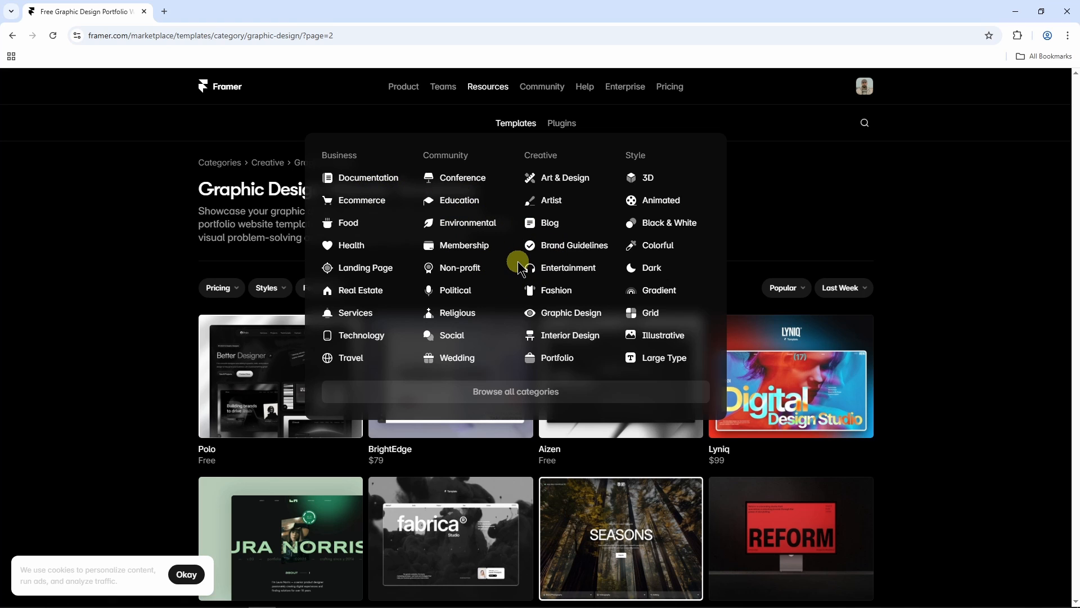
Switch to the Portfolio template category under Creative and look through its free and paid designs.
{"action": "left_click", "coordinate": [556, 359]}
{"action": "scroll", "coordinate": [561, 343], "scroll_direction": "down", "scroll_amount": 10}
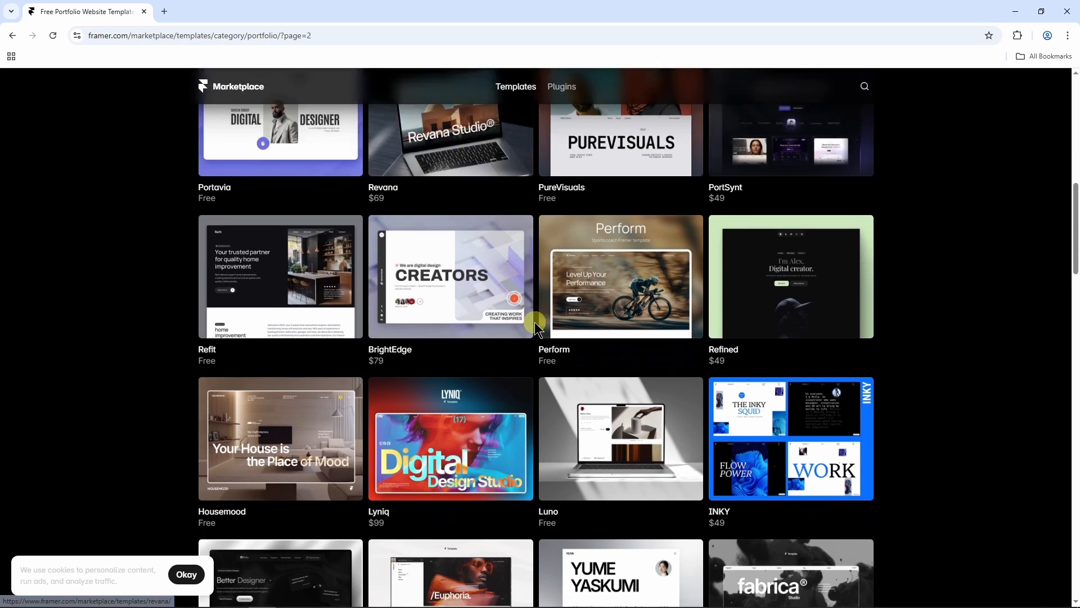
{"action": "scroll", "coordinate": [535, 321], "scroll_direction": "up", "scroll_amount": 10}
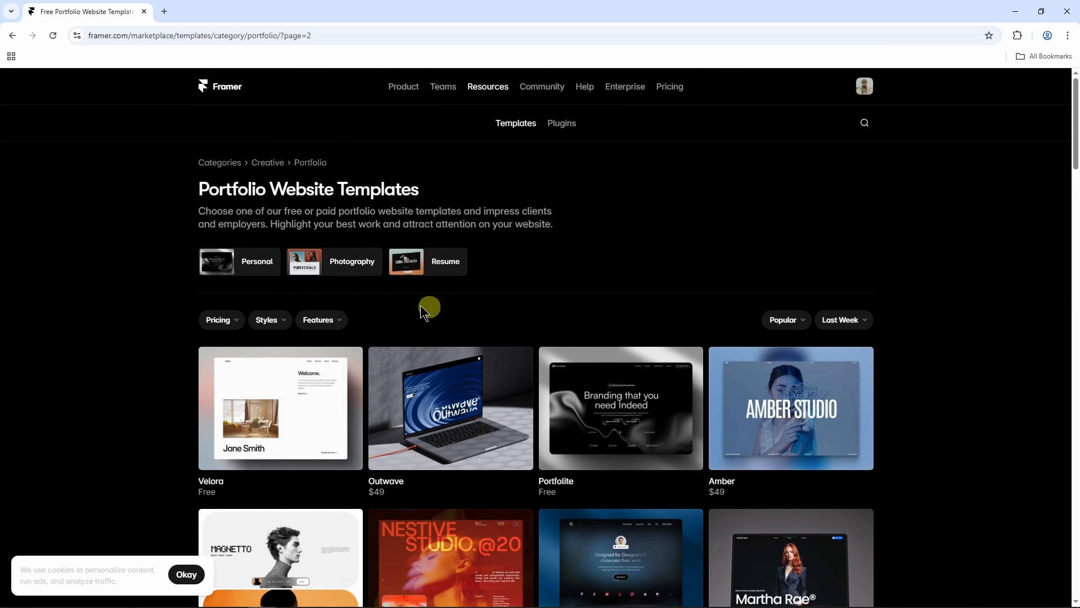
Narrow the portfolio templates to the Personal subcategory and browse down to the Villo template, checking the template prices.
{"action": "left_click", "coordinate": [252, 273]}
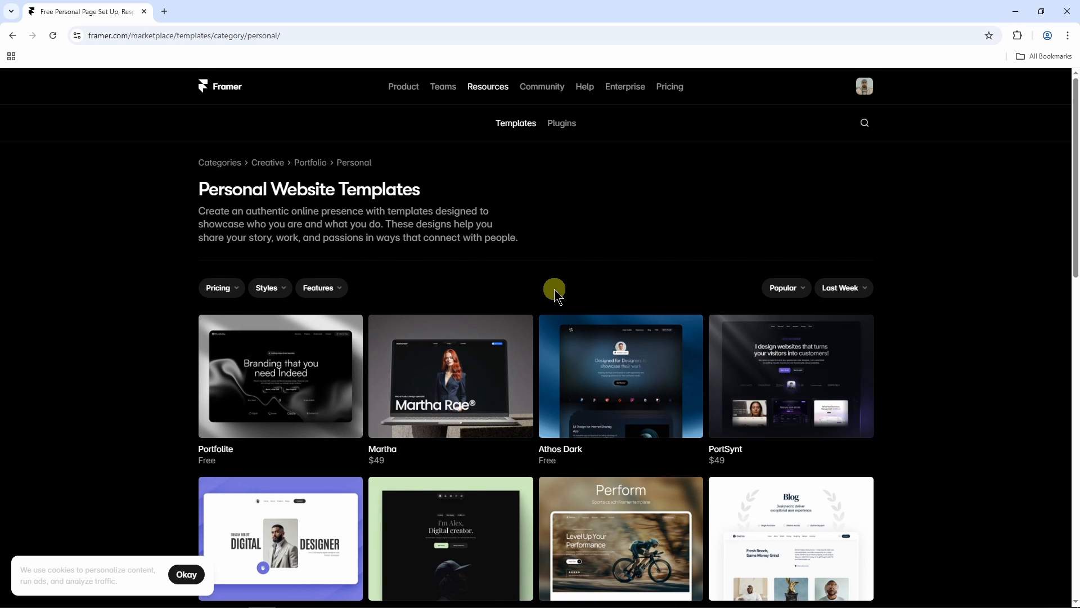
{"action": "scroll", "coordinate": [554, 292], "scroll_direction": "down", "scroll_amount": 20}
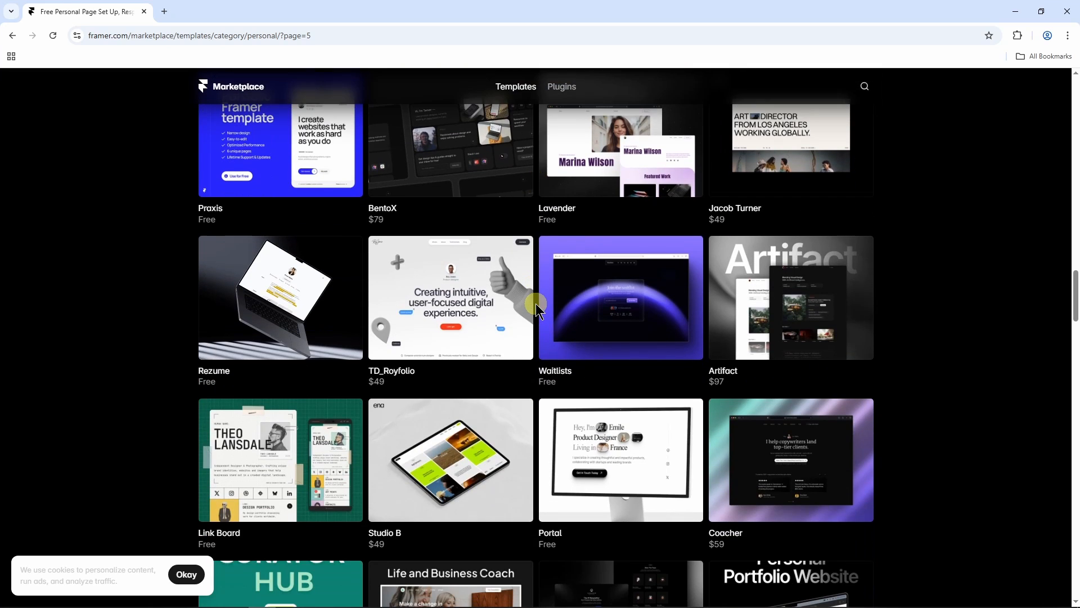
{"action": "scroll", "coordinate": [537, 309], "scroll_direction": "down", "scroll_amount": 13}
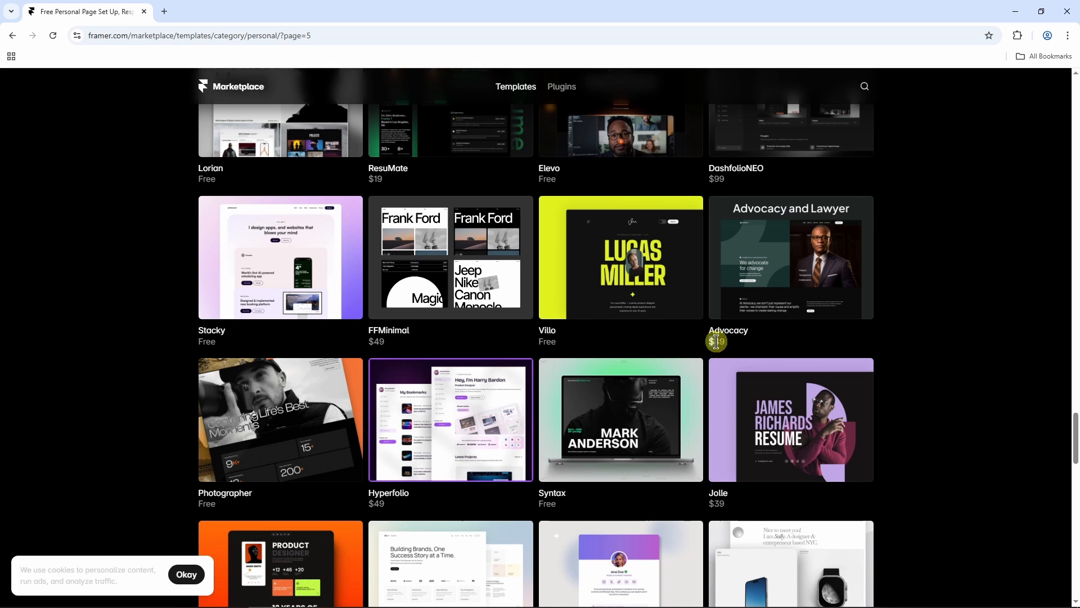
{"action": "left_click_drag", "start_coordinate": [717, 342], "coordinate": [726, 343]}
{"action": "left_click", "coordinate": [889, 310]}
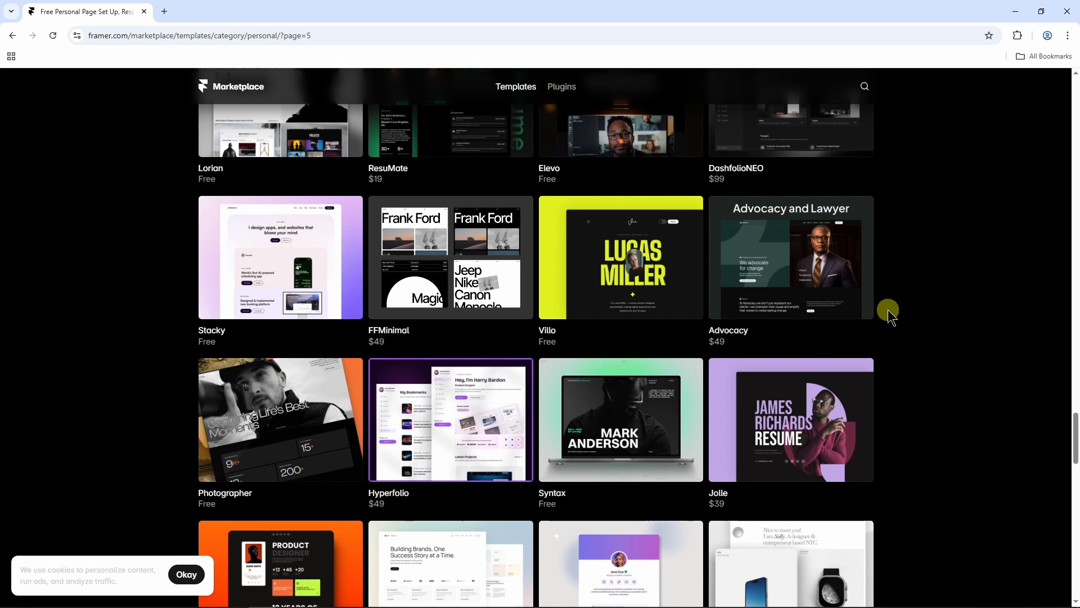
Open the free Villo template's page and launch its live preview.
{"action": "left_click", "coordinate": [624, 279]}
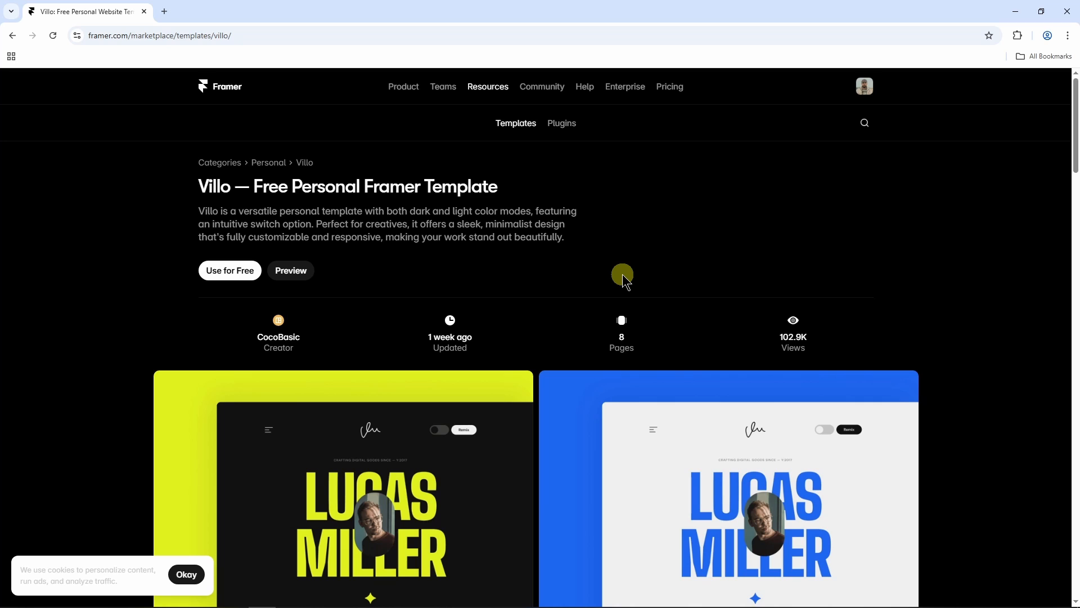
{"action": "scroll", "coordinate": [621, 276], "scroll_direction": "down", "scroll_amount": 3}
{"action": "scroll", "coordinate": [561, 304], "scroll_direction": "up", "scroll_amount": 3}
{"action": "left_click", "coordinate": [298, 271]}
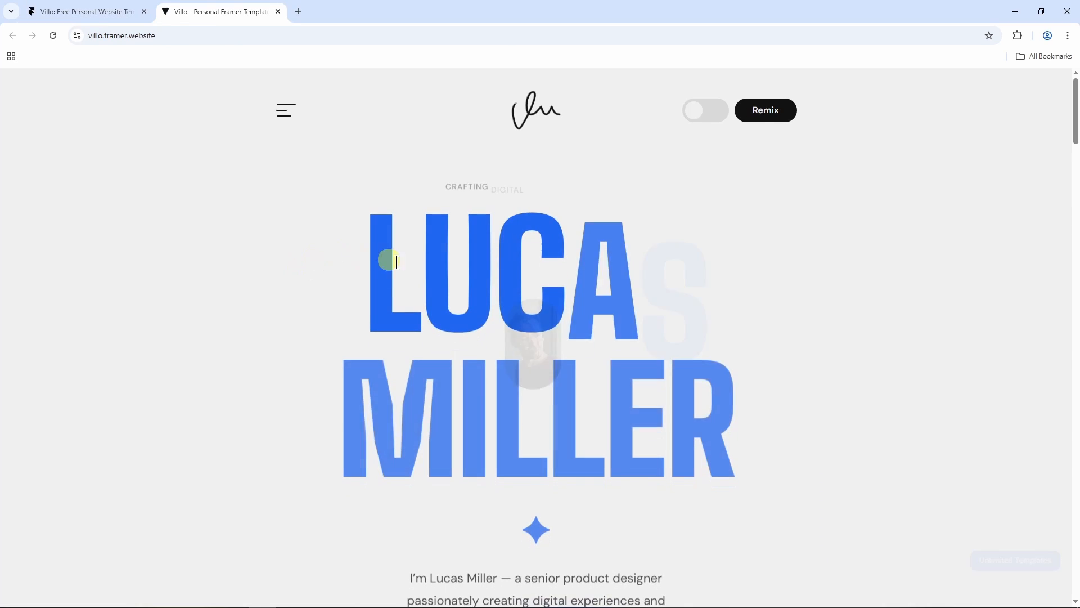
Look through the Villo live preview in light mode, including the projects and experience sections.
{"action": "scroll", "coordinate": [689, 292], "scroll_direction": "down", "scroll_amount": 10}
{"action": "scroll", "coordinate": [690, 297], "scroll_direction": "down", "scroll_amount": 15}
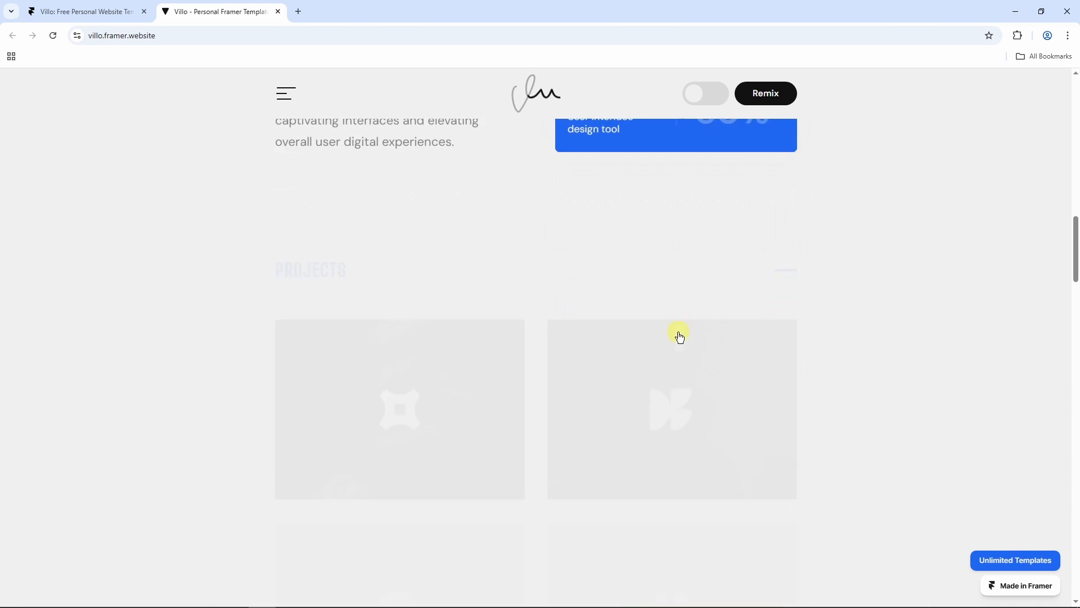
{"action": "scroll", "coordinate": [669, 354], "scroll_direction": "up", "scroll_amount": 6}
{"action": "scroll", "coordinate": [589, 301], "scroll_direction": "up", "scroll_amount": 5}
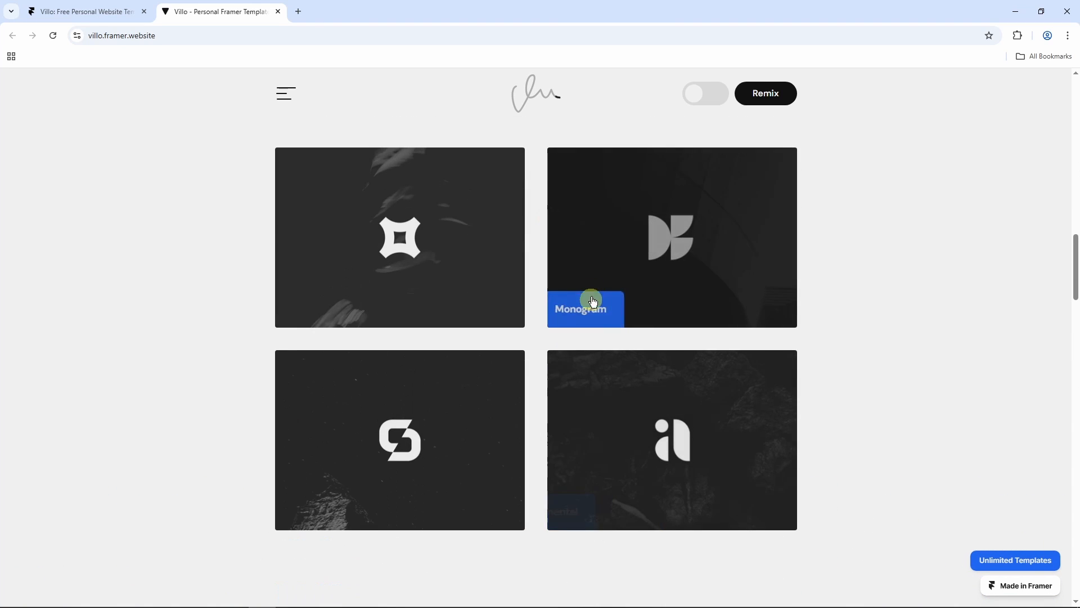
{"action": "scroll", "coordinate": [618, 367], "scroll_direction": "down", "scroll_amount": 7}
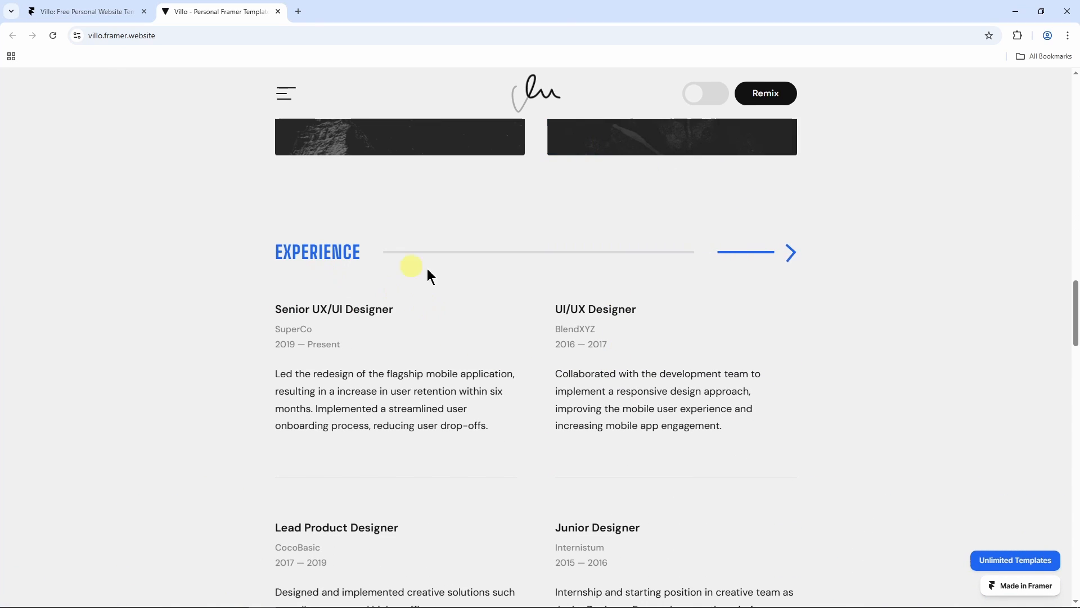
{"action": "scroll", "coordinate": [559, 337], "scroll_direction": "up", "scroll_amount": 10}
{"action": "scroll", "coordinate": [614, 315], "scroll_direction": "up", "scroll_amount": 8}
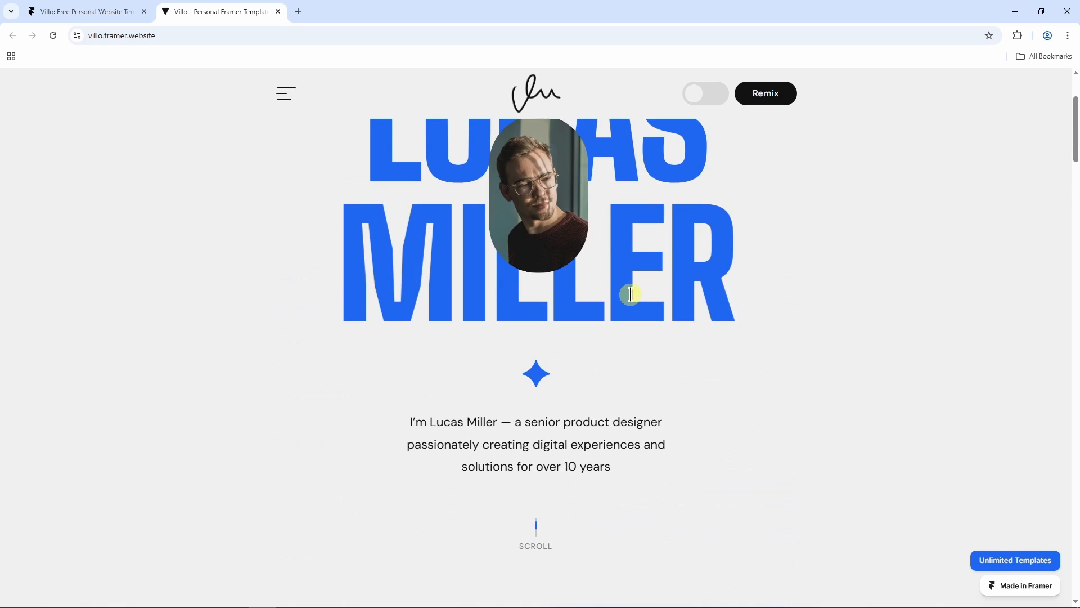
Switch the Villo preview to dark mode, review its sections, and close the preview.
{"action": "left_click", "coordinate": [700, 119]}
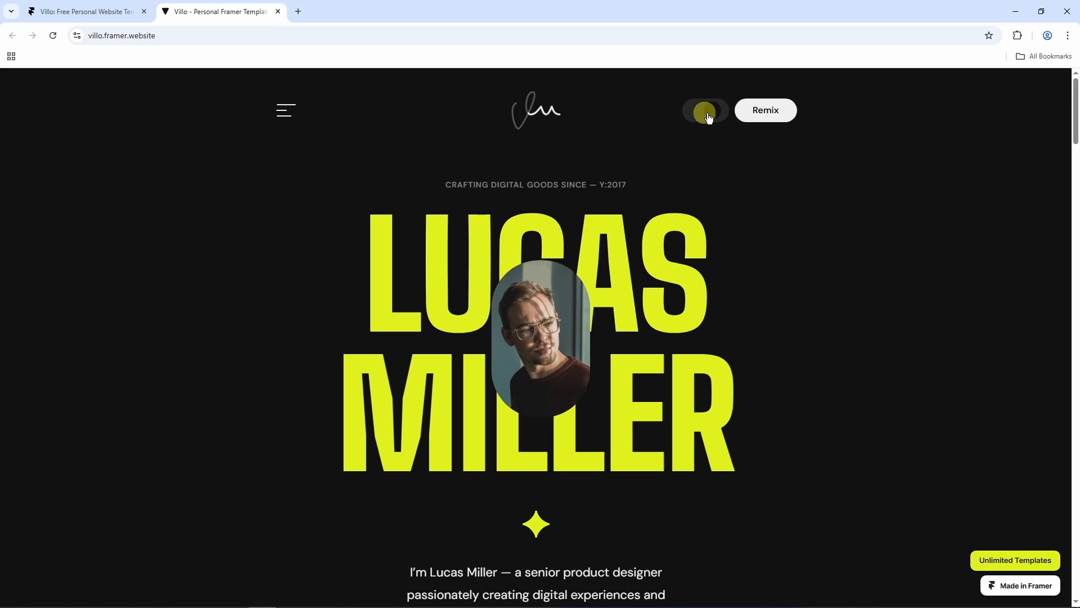
{"action": "scroll", "coordinate": [622, 336], "scroll_direction": "down", "scroll_amount": 8}
{"action": "scroll", "coordinate": [622, 336], "scroll_direction": "down", "scroll_amount": 15}
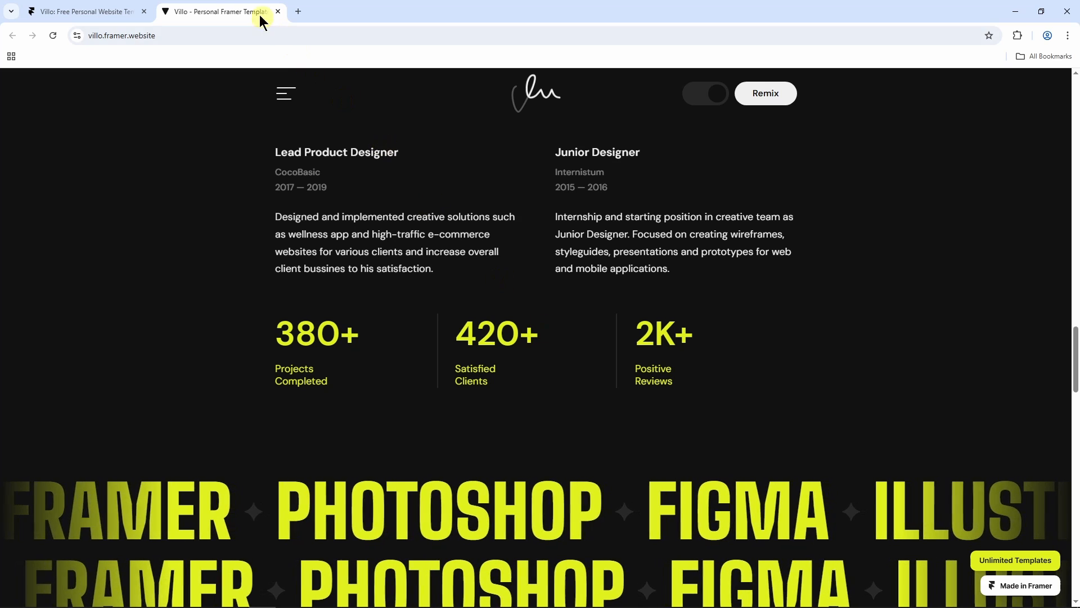
{"action": "middle_click", "coordinate": [245, 9]}
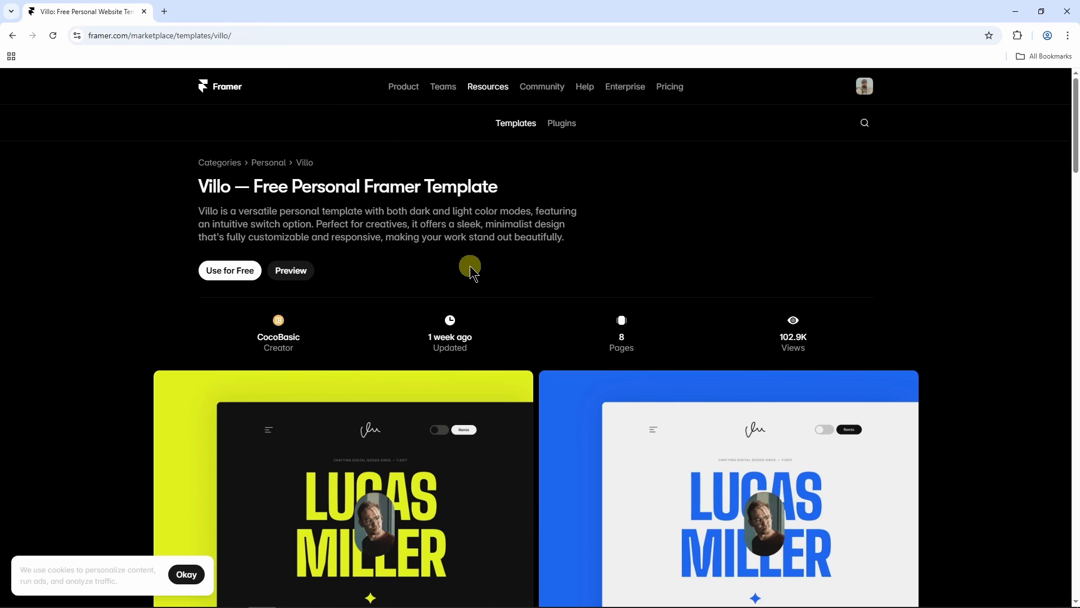
Use the Villo template for free by copying it into a new project, and show the Desktop, Tablet and Phone layouts together.
{"action": "left_click", "coordinate": [242, 276]}
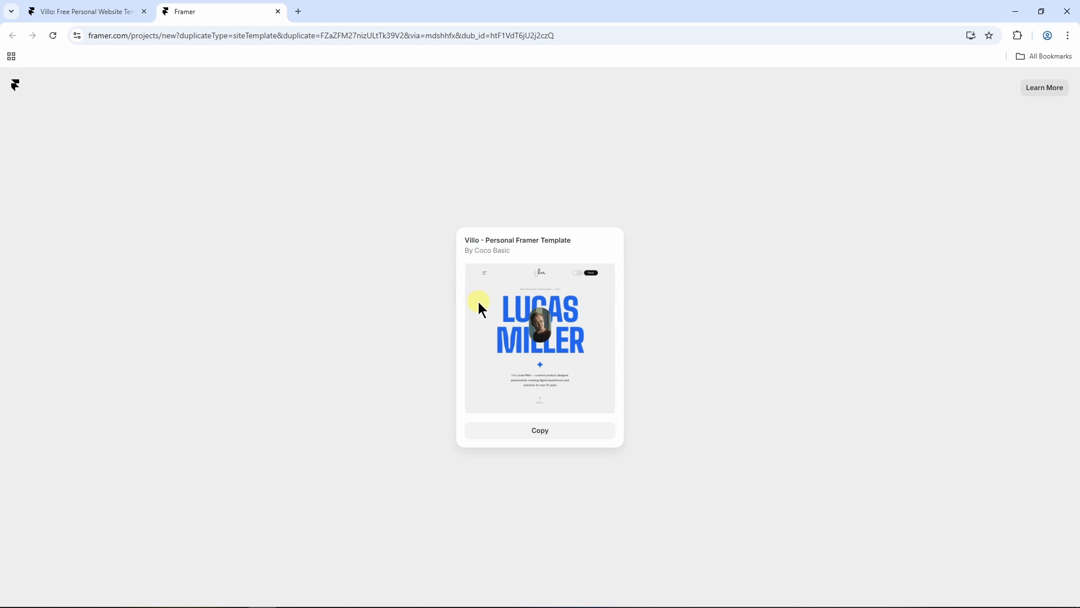
{"action": "left_click", "coordinate": [538, 431]}
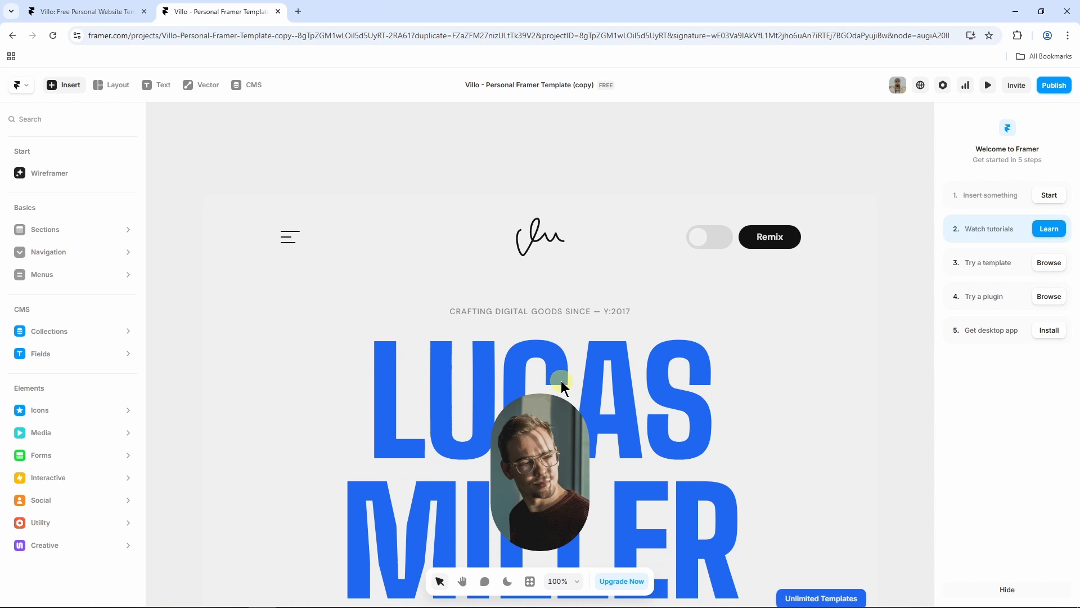
{"action": "scroll", "coordinate": [562, 386], "scroll_direction": "down", "scroll_amount": 3}
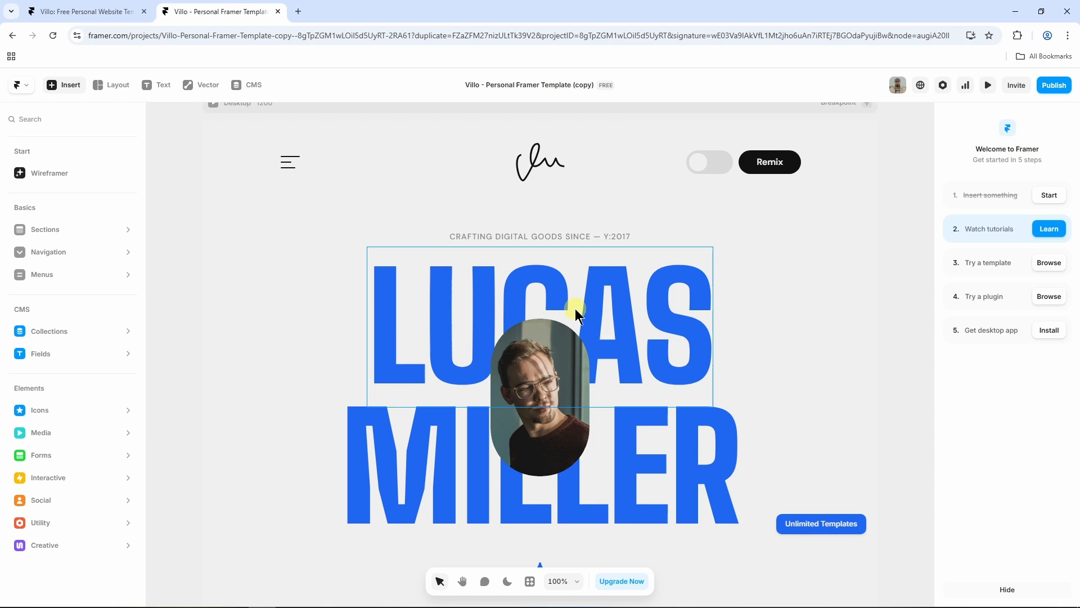
{"action": "scroll", "coordinate": [576, 315], "scroll_direction": "down", "scroll_amount": 5}
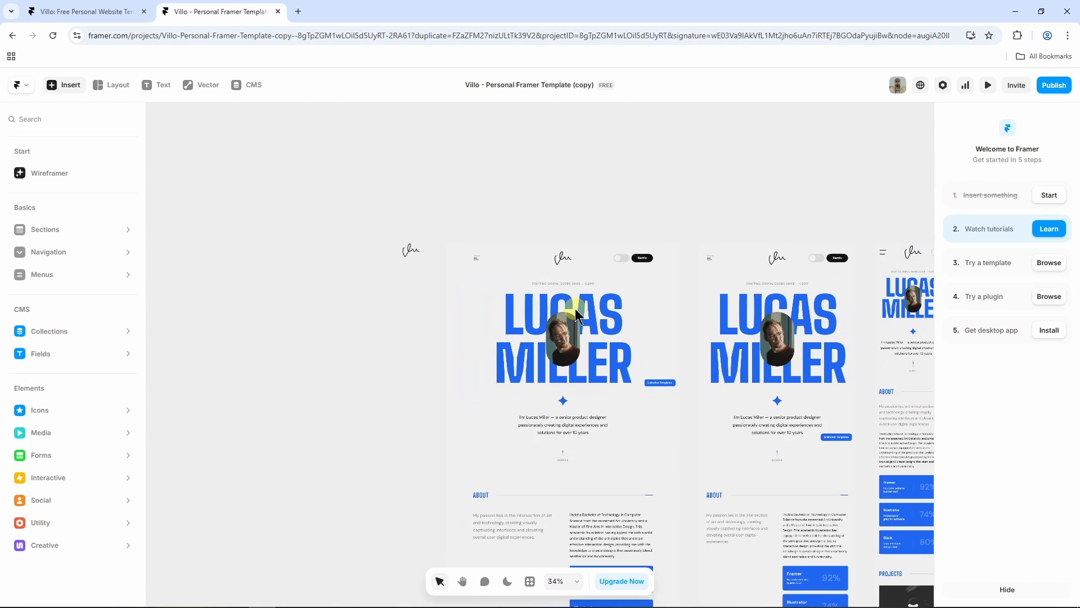
{"action": "scroll", "coordinate": [576, 315], "scroll_direction": "down", "scroll_amount": 2}
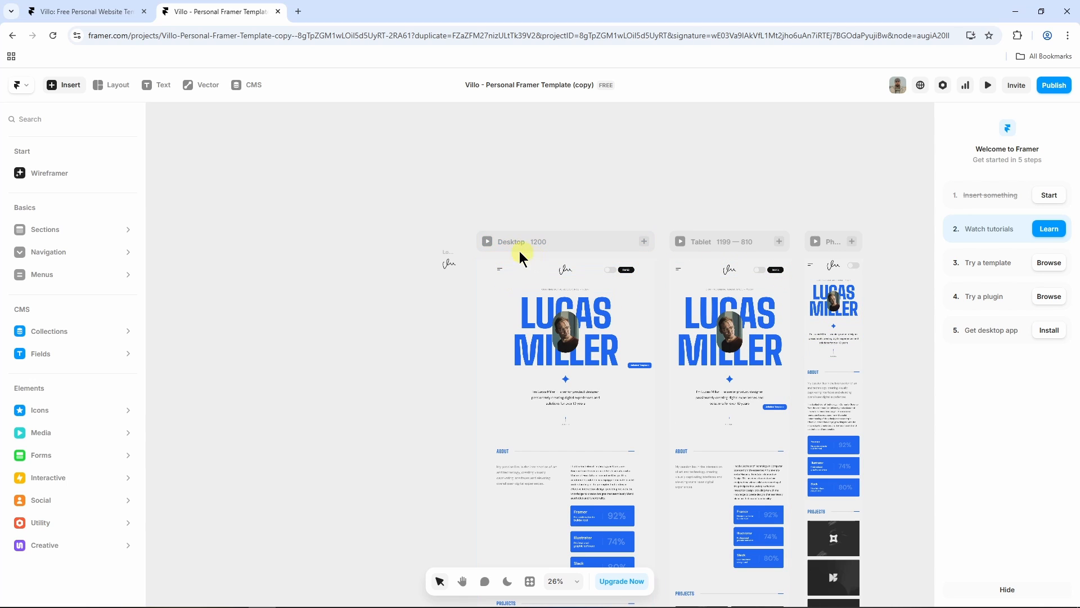
Try moving the hero's first-name heading in the Desktop layout.
{"action": "left_click_drag", "start_coordinate": [589, 317], "coordinate": [833, 265]}
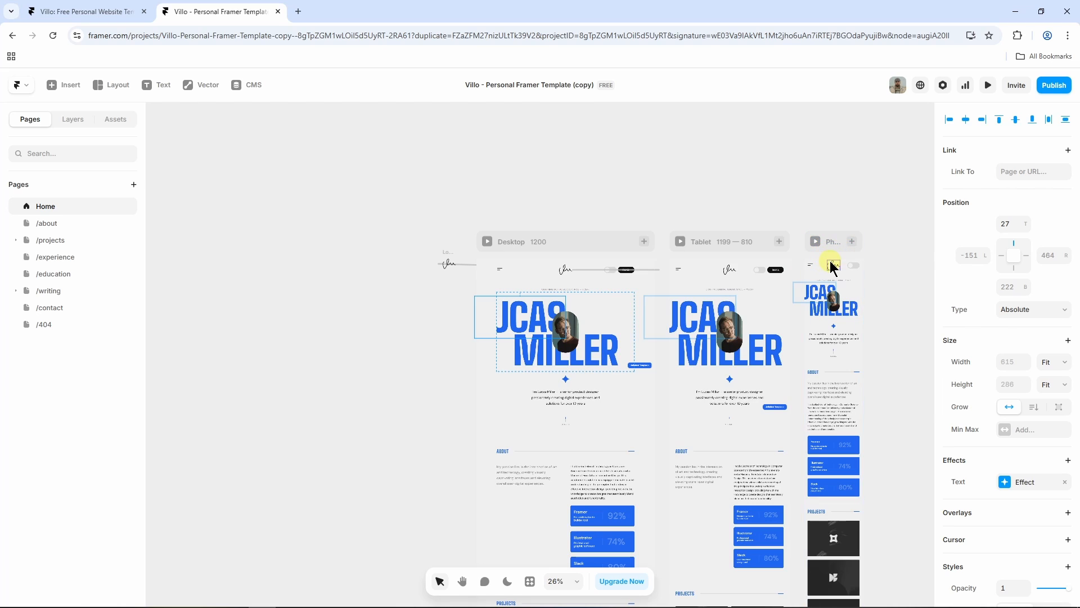
{"action": "mouse_move", "coordinate": [739, 253]}
{"action": "left_mouse_down"}
{"action": "mouse_move", "coordinate": [658, 270]}
{"action": "mouse_move", "coordinate": [726, 240]}
{"action": "left_mouse_up"}
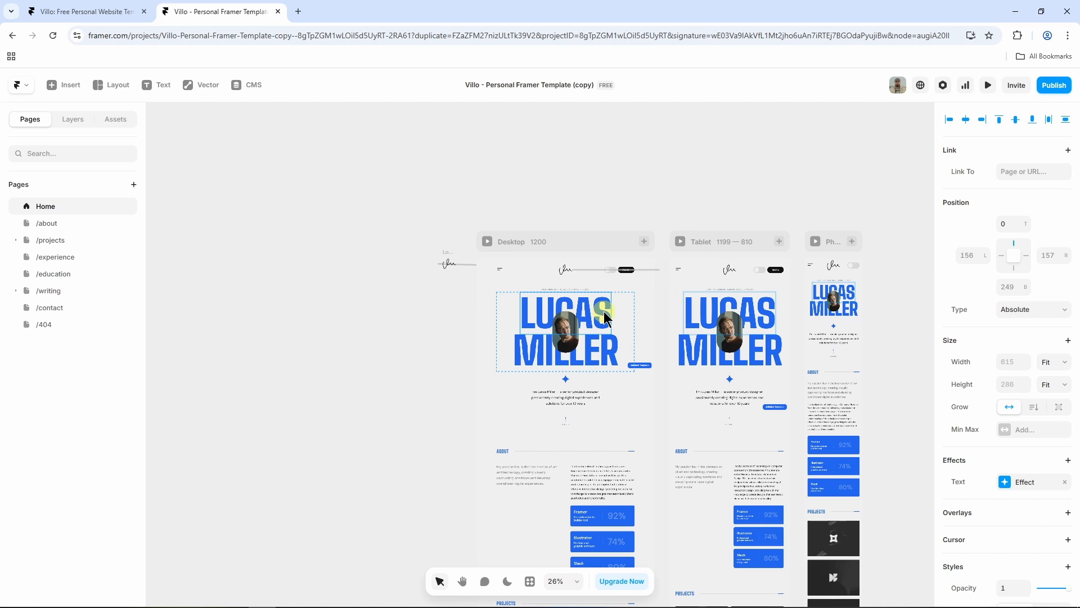
Replace the hero's first-name heading in the Desktop layout with "LEARNLITE".
{"action": "scroll", "coordinate": [604, 316], "scroll_direction": "up", "scroll_amount": 5}
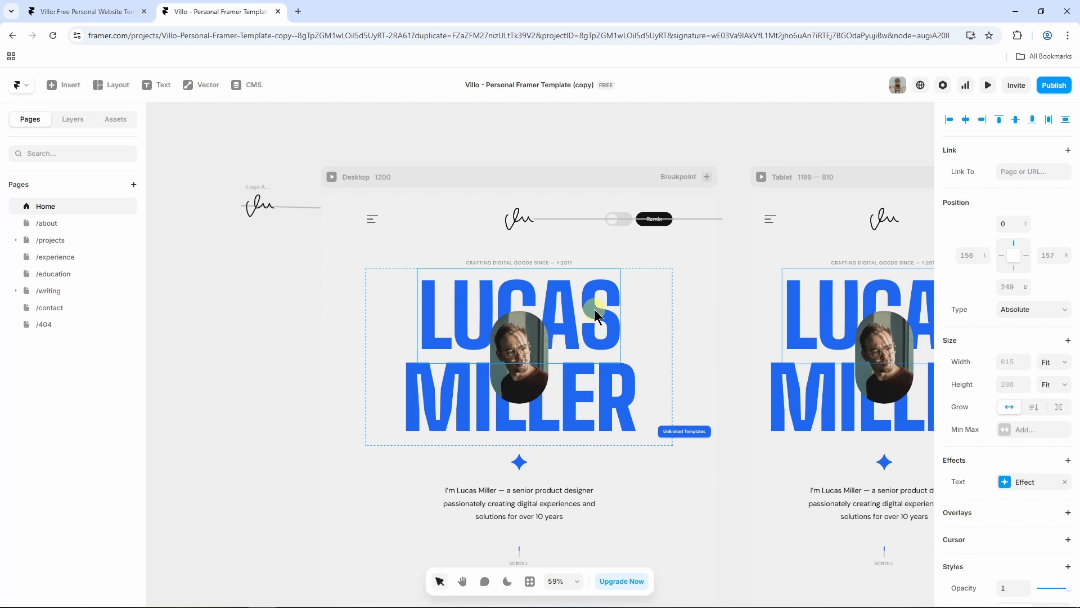
{"action": "double_click", "coordinate": [594, 311]}
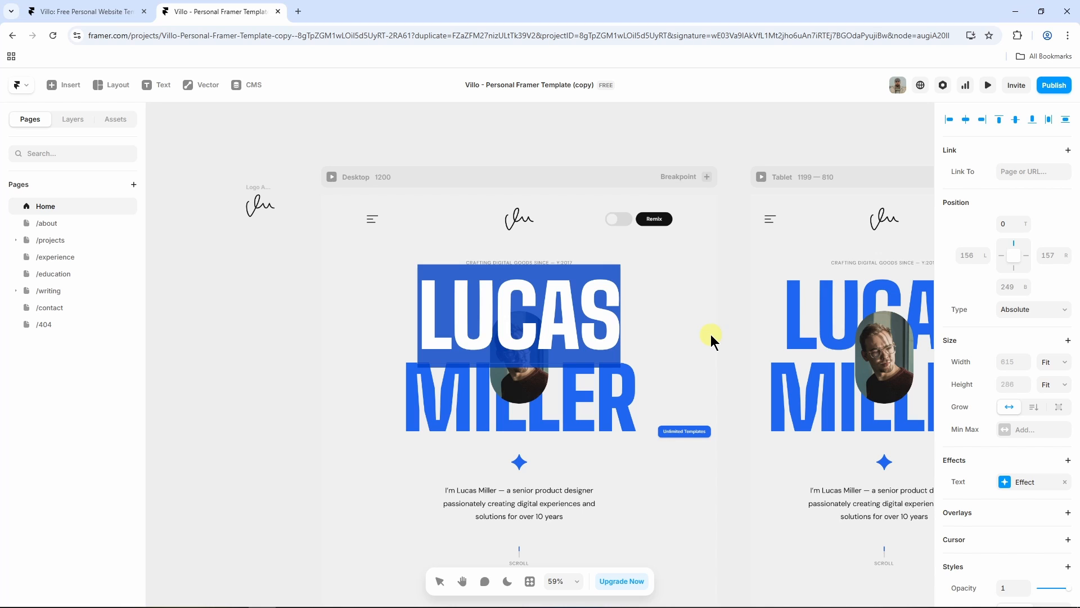
{"action": "type", "text": "LEARNL"}
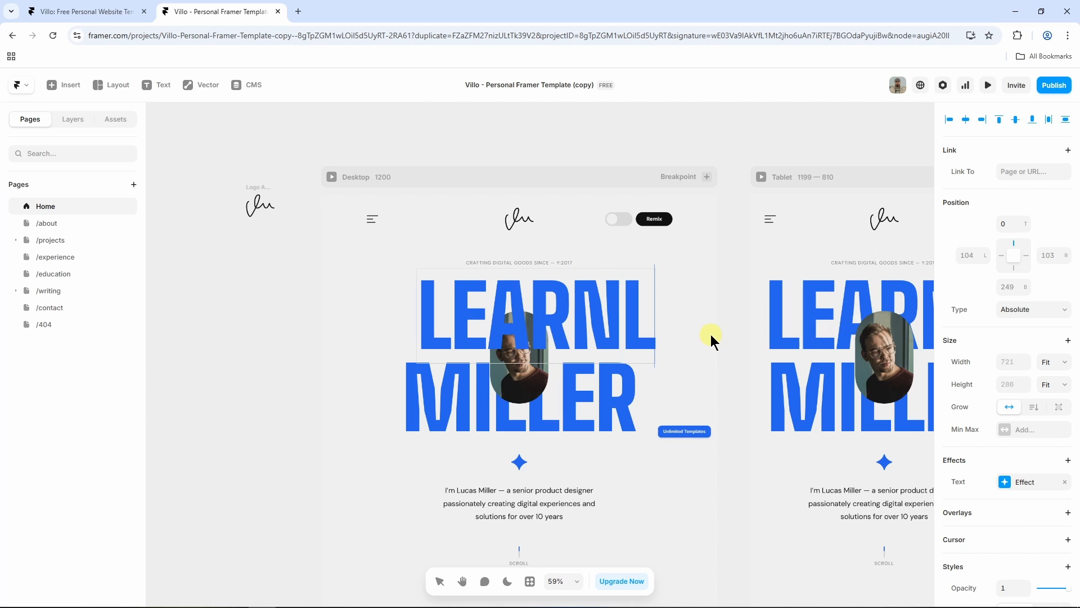
{"action": "type", "text": "ITE"}
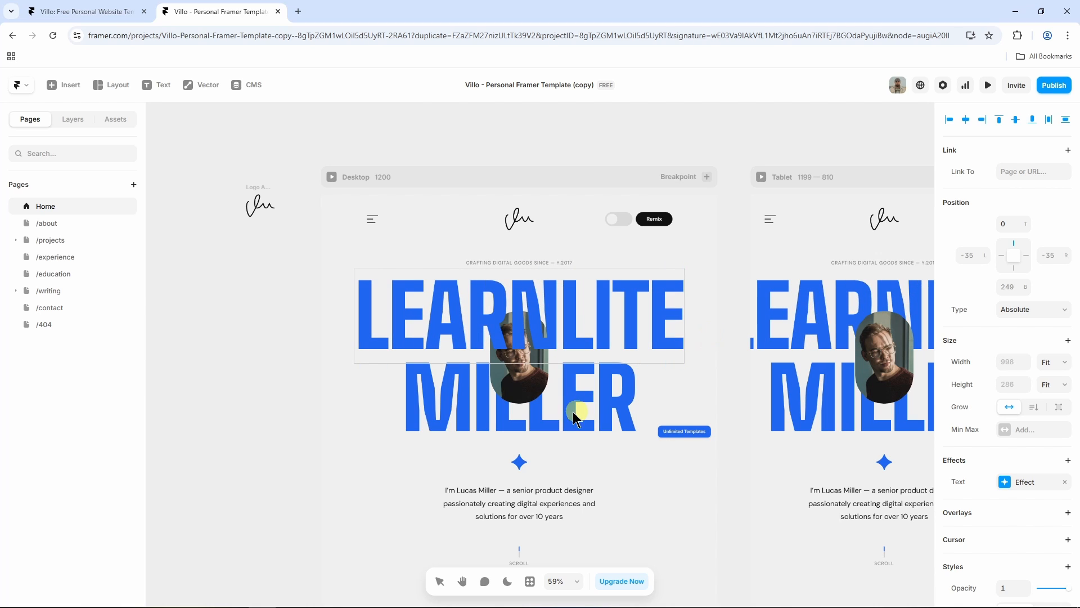
Replace the hero's last-name heading in the Desktop layout with "EXPRESS".
{"action": "left_click", "coordinate": [574, 406]}
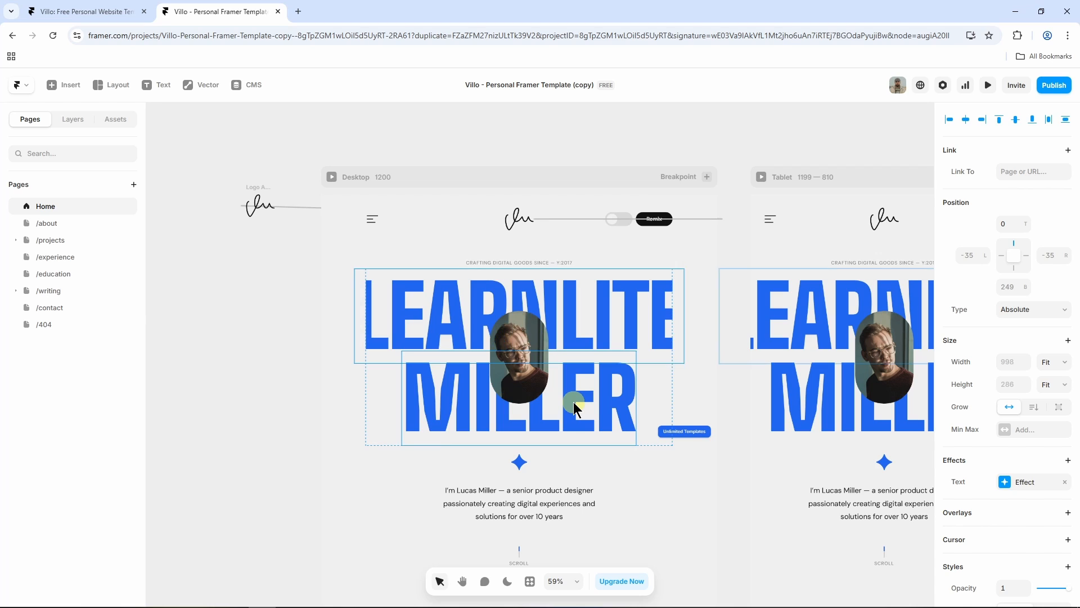
{"action": "double_click", "coordinate": [574, 406]}
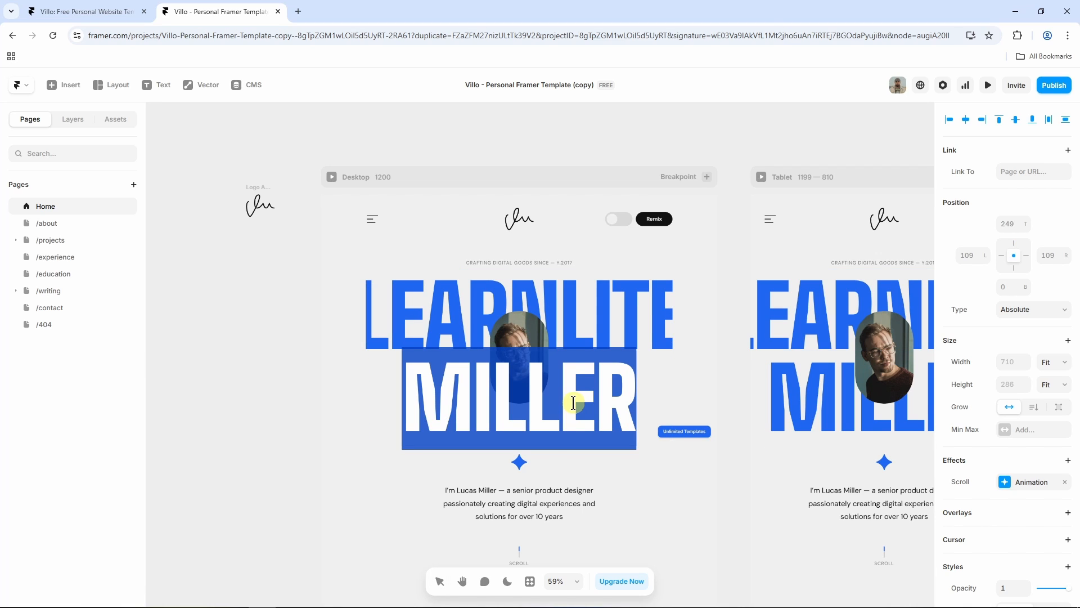
{"action": "type", "text": "EXPRESS"}
{"action": "key", "text": "Escape"}
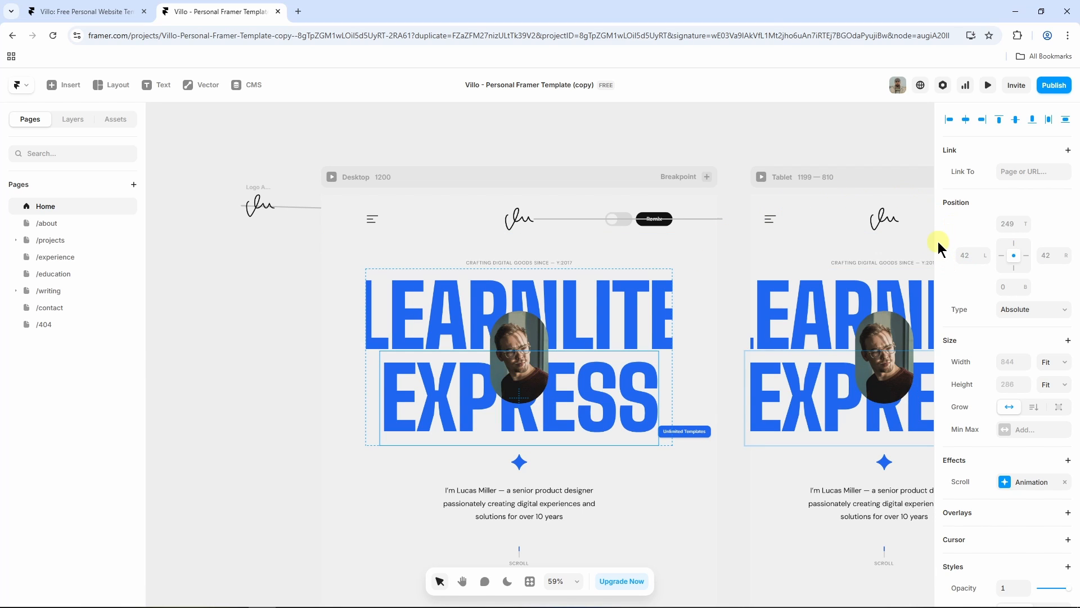
{"action": "scroll", "coordinate": [982, 240], "scroll_direction": "down", "scroll_amount": 6}
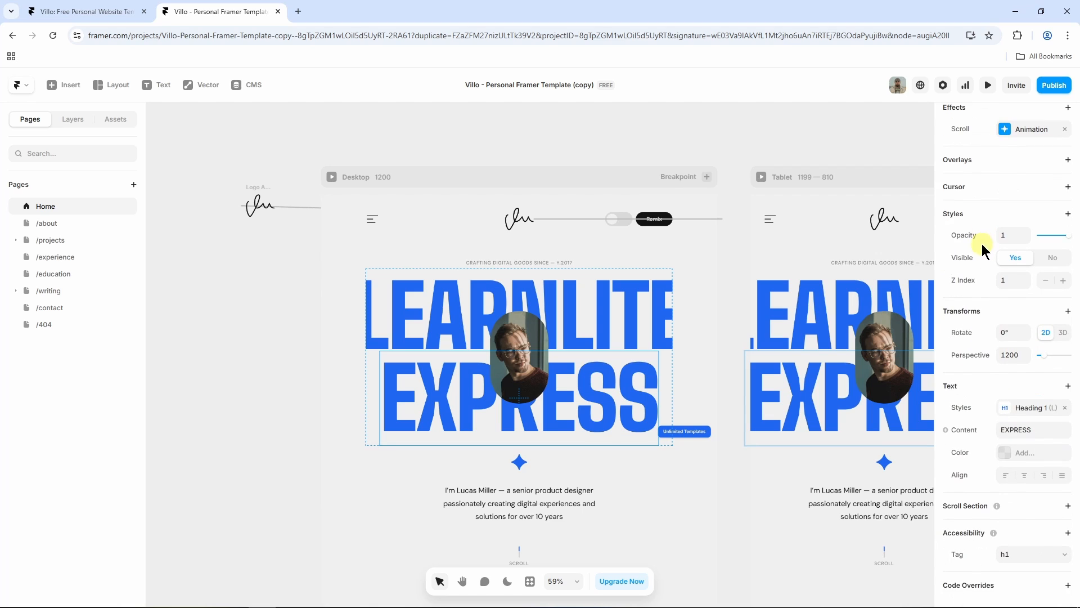
{"action": "scroll", "coordinate": [788, 338], "scroll_direction": "up", "scroll_amount": 3}
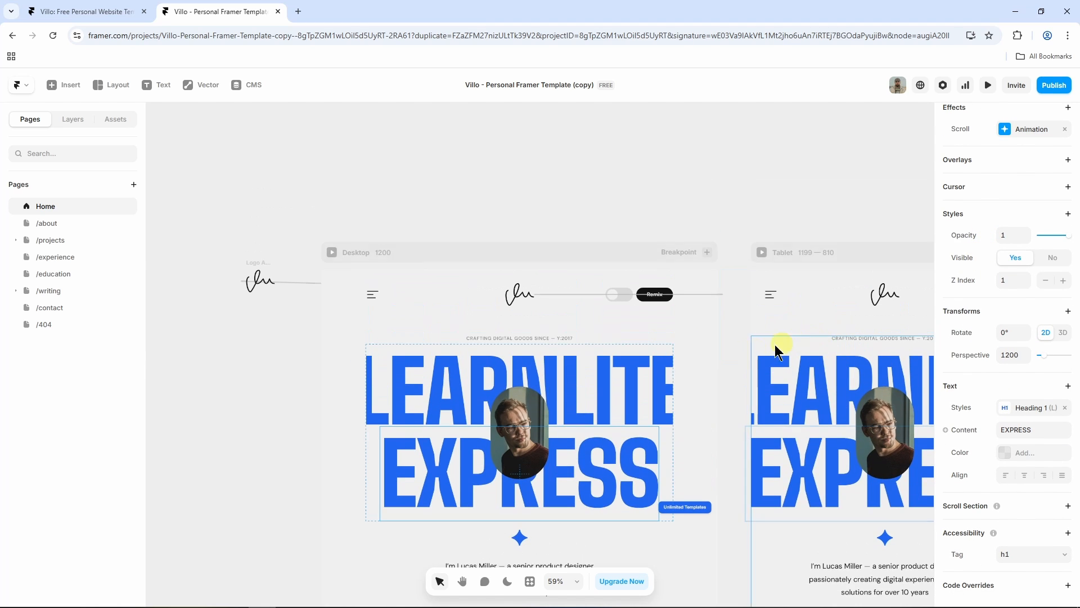
Select the portrait in the Desktop hero and widen the area that shows its properties.
{"action": "left_click", "coordinate": [530, 411]}
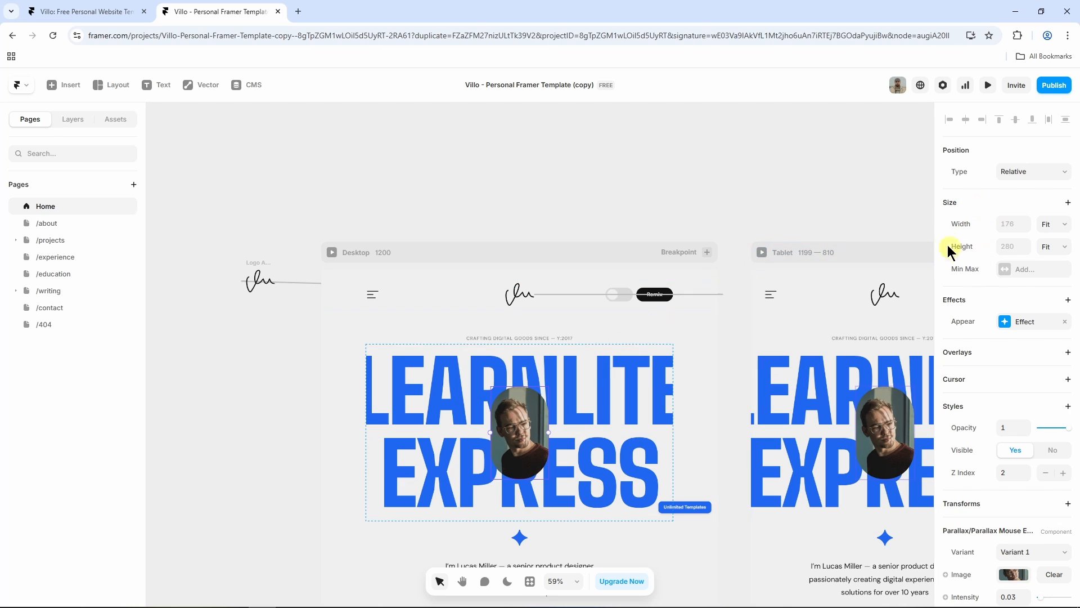
{"action": "scroll", "coordinate": [968, 276], "scroll_direction": "down", "scroll_amount": 2}
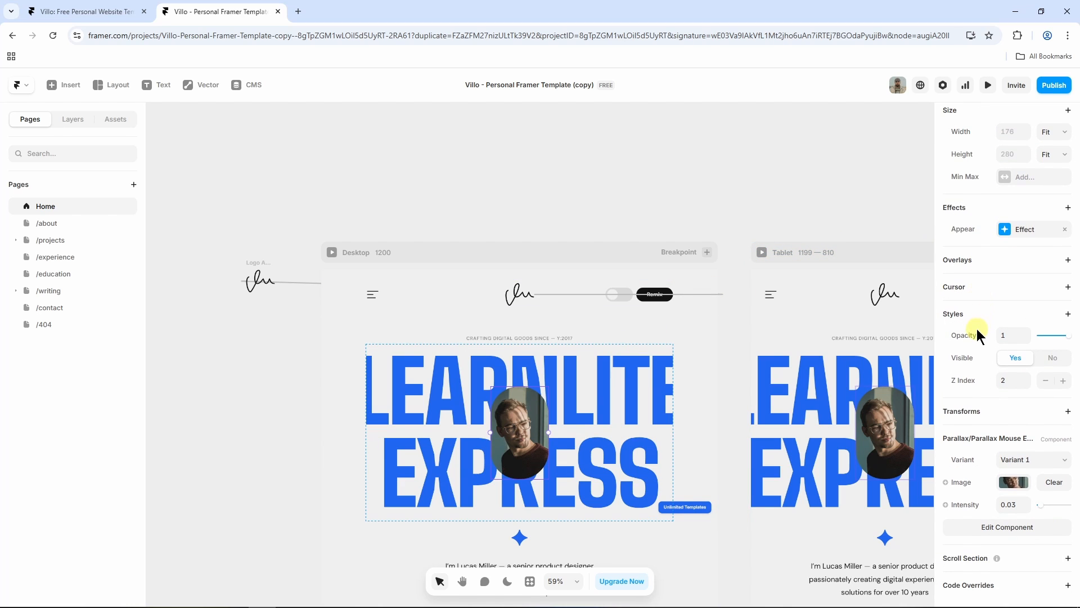
{"action": "scroll", "coordinate": [978, 336], "scroll_direction": "up", "scroll_amount": 2}
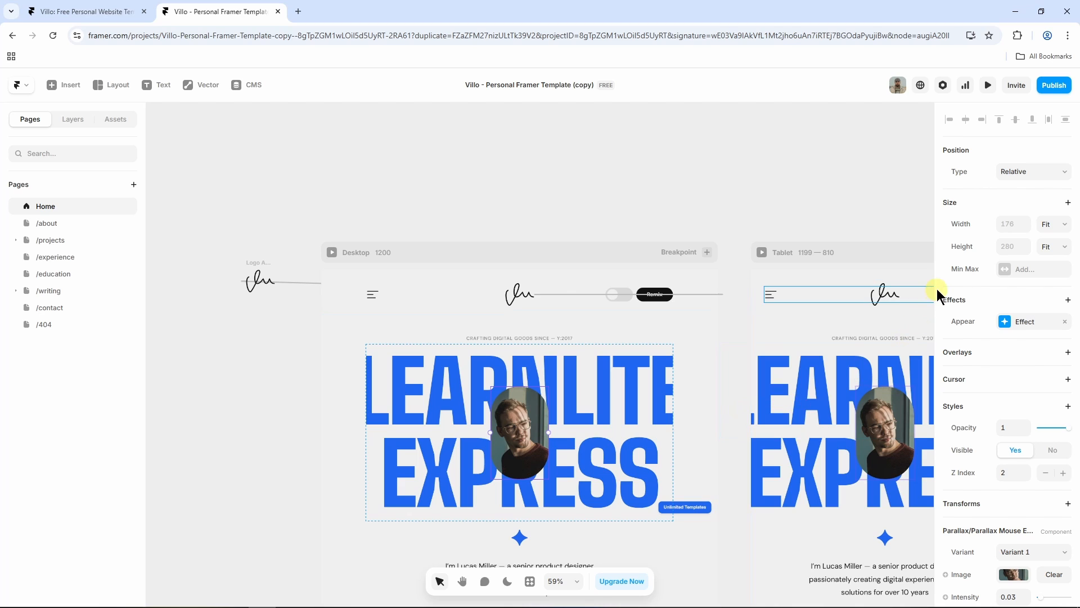
{"action": "left_click_drag", "start_coordinate": [936, 288], "coordinate": [922, 283]}
{"action": "left_click_drag", "start_coordinate": [910, 277], "coordinate": [909, 278]}
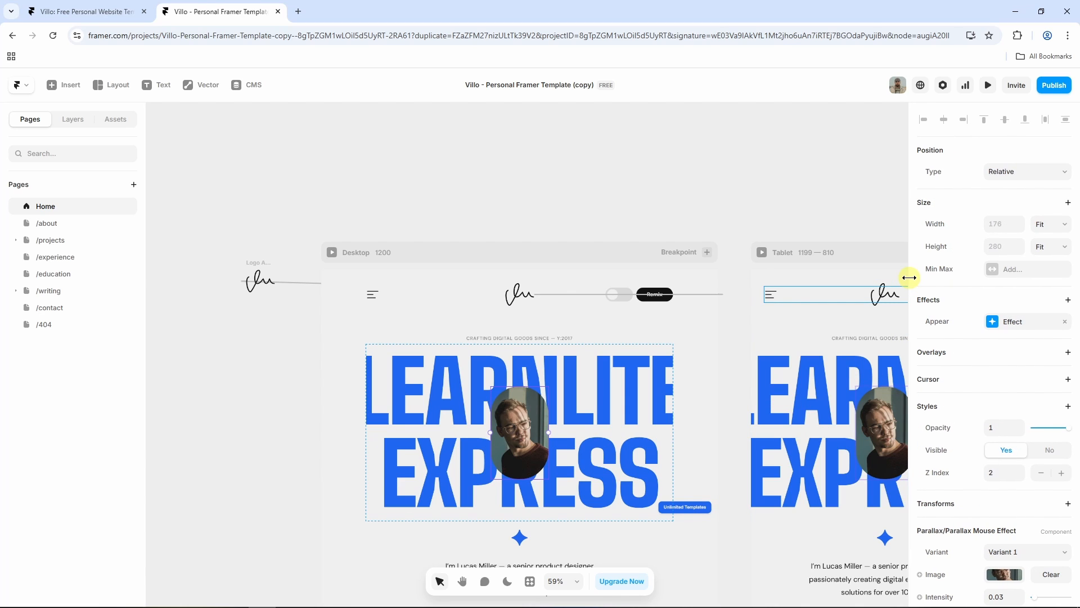
Replace the hero portrait with the image file "ChatGPT Image Jul 9, 2025, 12_21_45 PM" from Downloads.
{"action": "scroll", "coordinate": [951, 294], "scroll_direction": "down", "scroll_amount": 1}
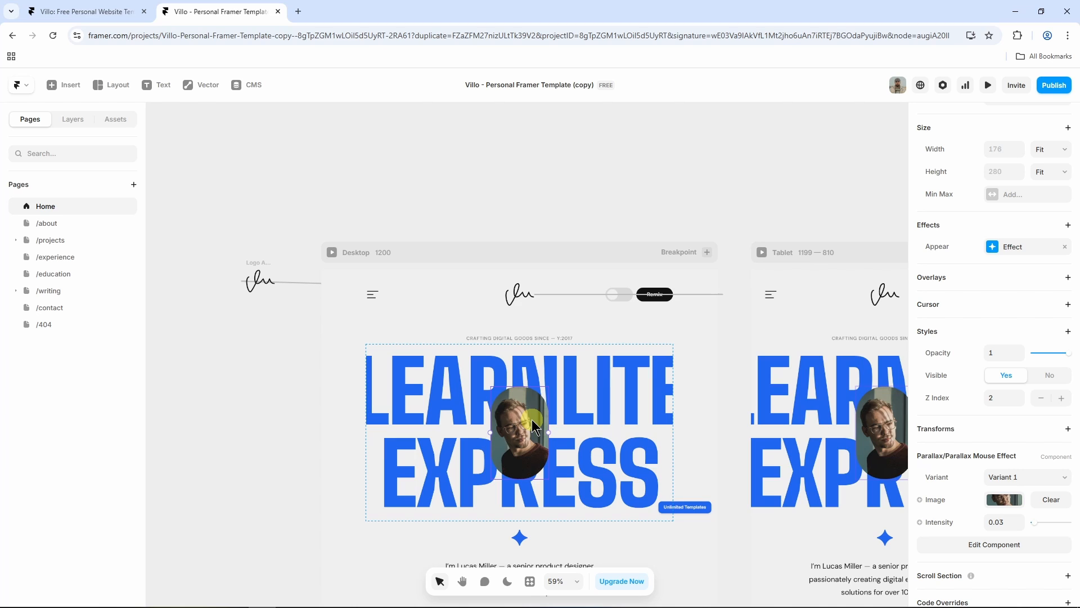
{"action": "scroll", "coordinate": [976, 299], "scroll_direction": "down", "scroll_amount": 1}
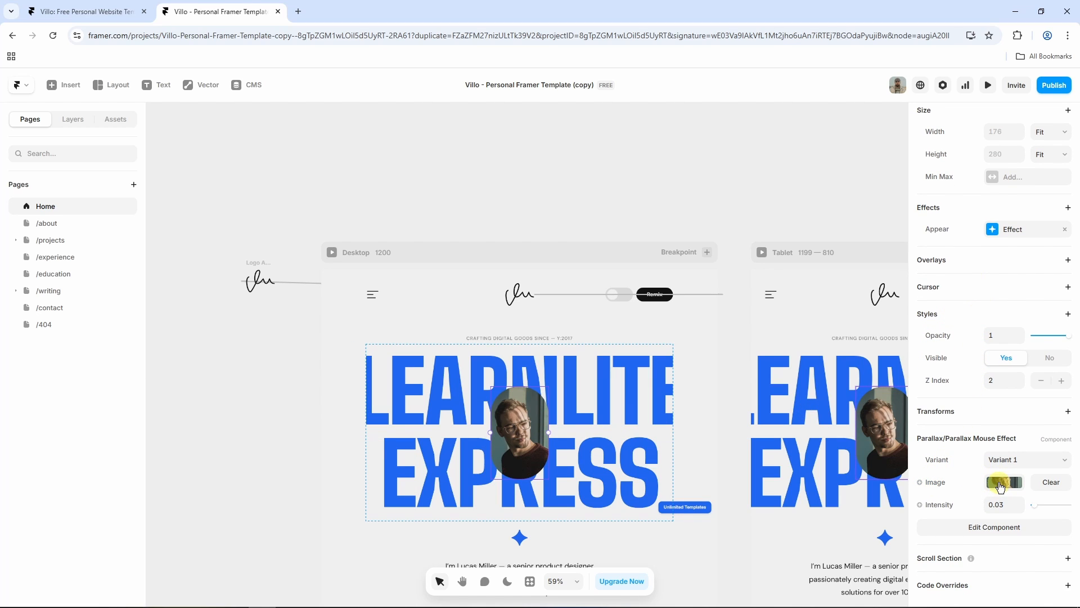
{"action": "left_click", "coordinate": [1002, 486]}
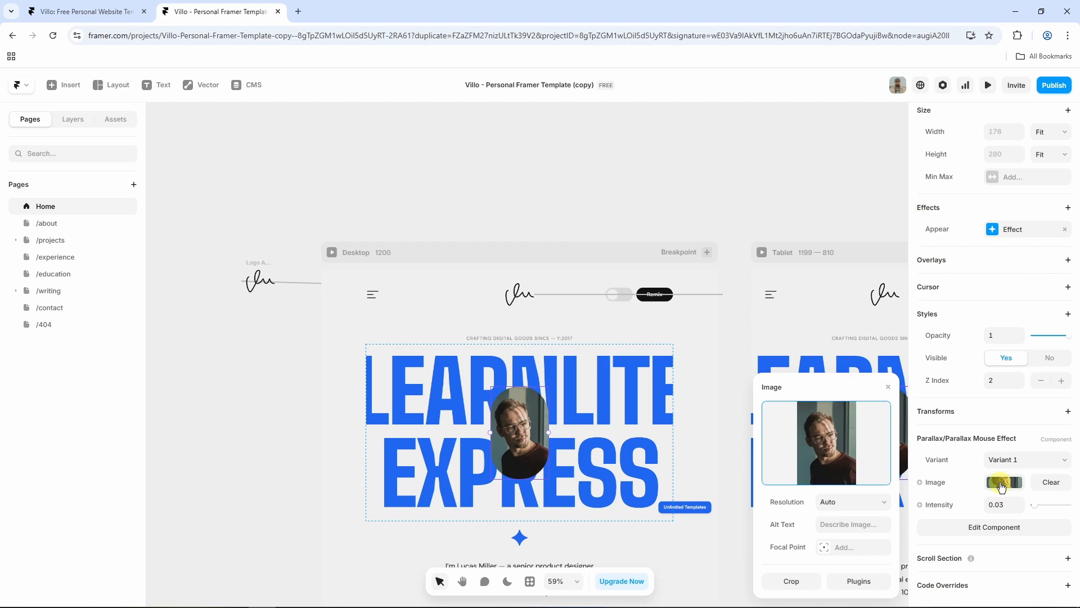
{"action": "left_click", "coordinate": [834, 449]}
{"action": "scroll", "coordinate": [311, 158], "scroll_direction": "down", "scroll_amount": 1}
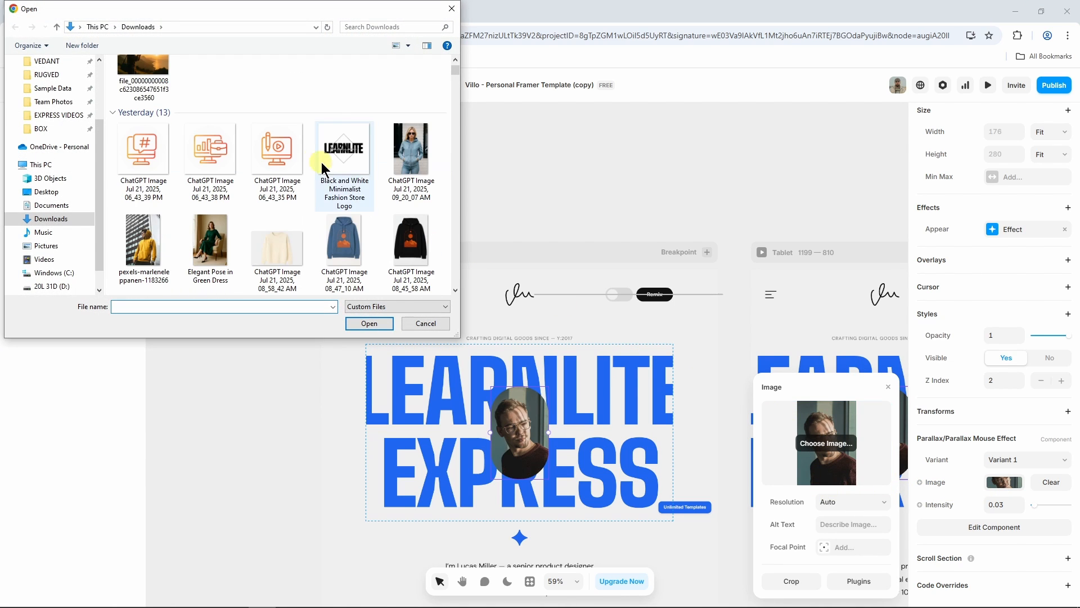
{"action": "scroll", "coordinate": [321, 162], "scroll_direction": "down", "scroll_amount": 10}
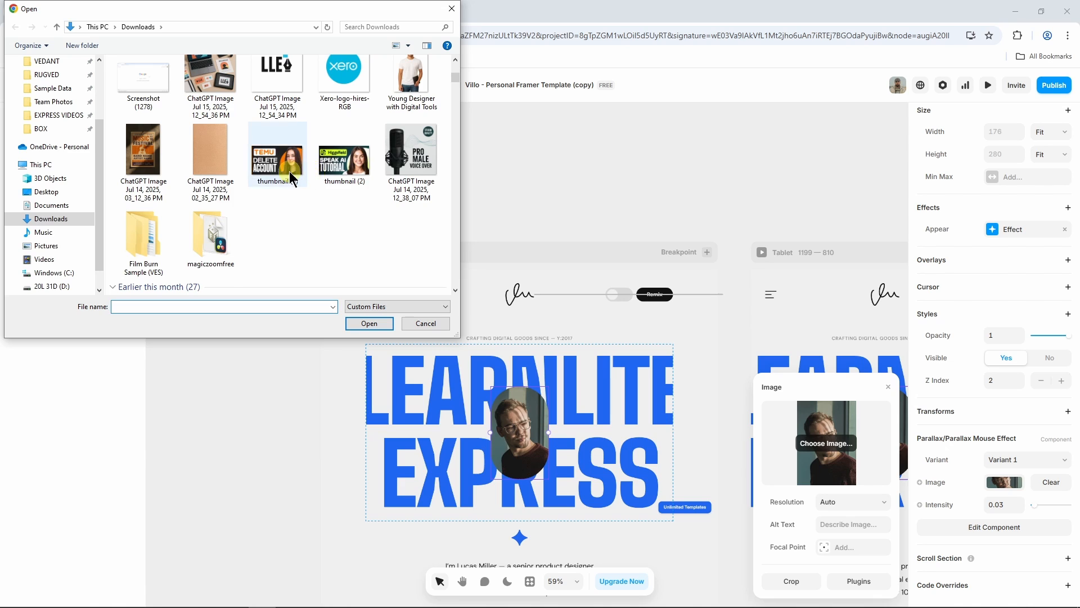
{"action": "scroll", "coordinate": [290, 174], "scroll_direction": "down", "scroll_amount": 3}
{"action": "left_click", "coordinate": [343, 175]}
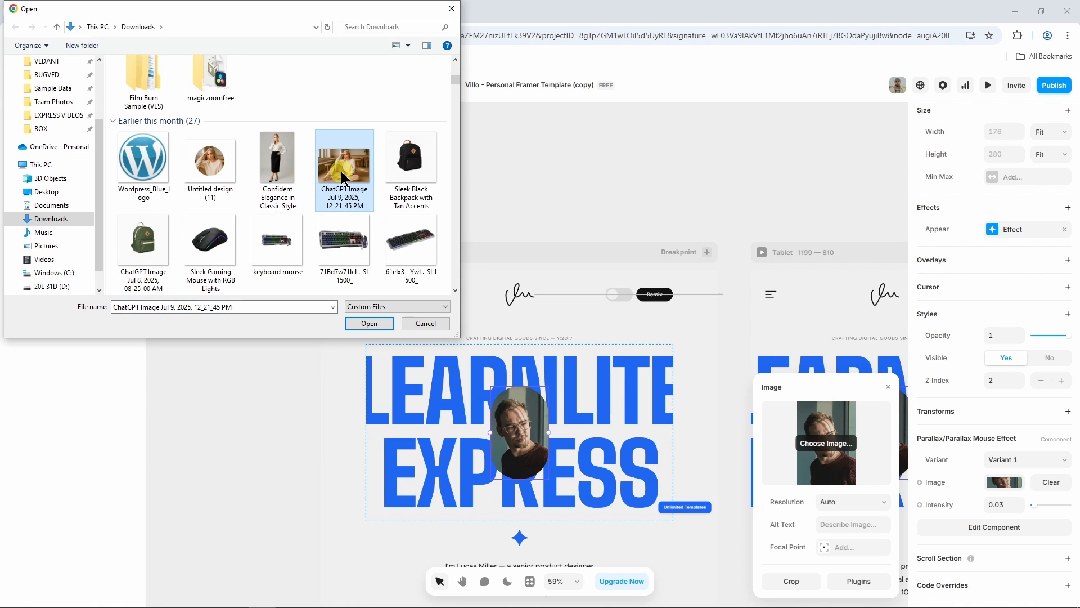
{"action": "left_click", "coordinate": [365, 323]}
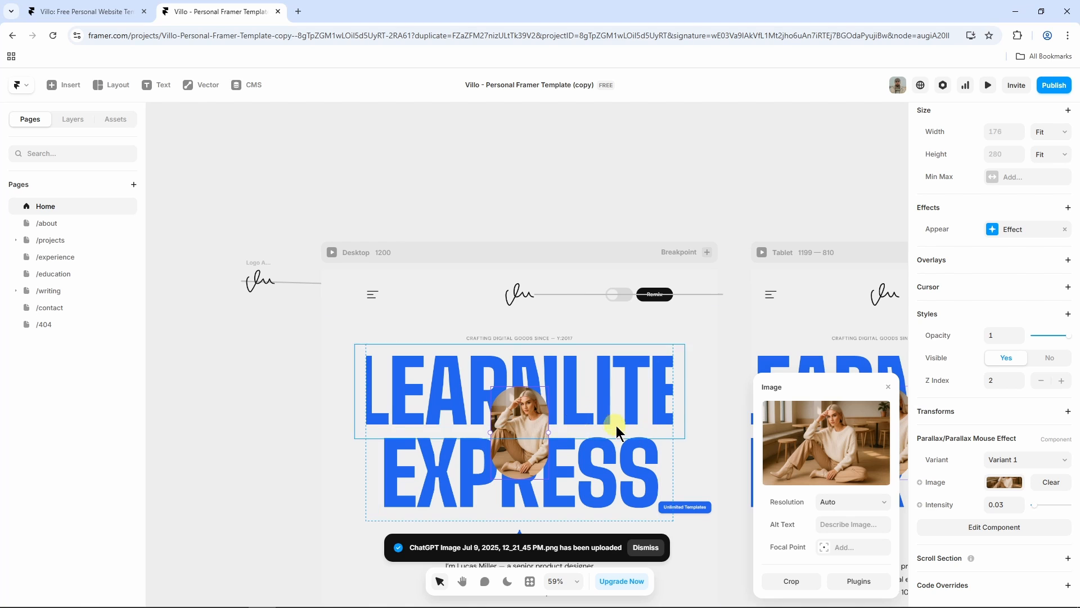
Crop the new portrait image to about 755 px wide around the woman's head and upper body, and finish editing the image.
{"action": "mouse_move", "coordinate": [826, 444]}
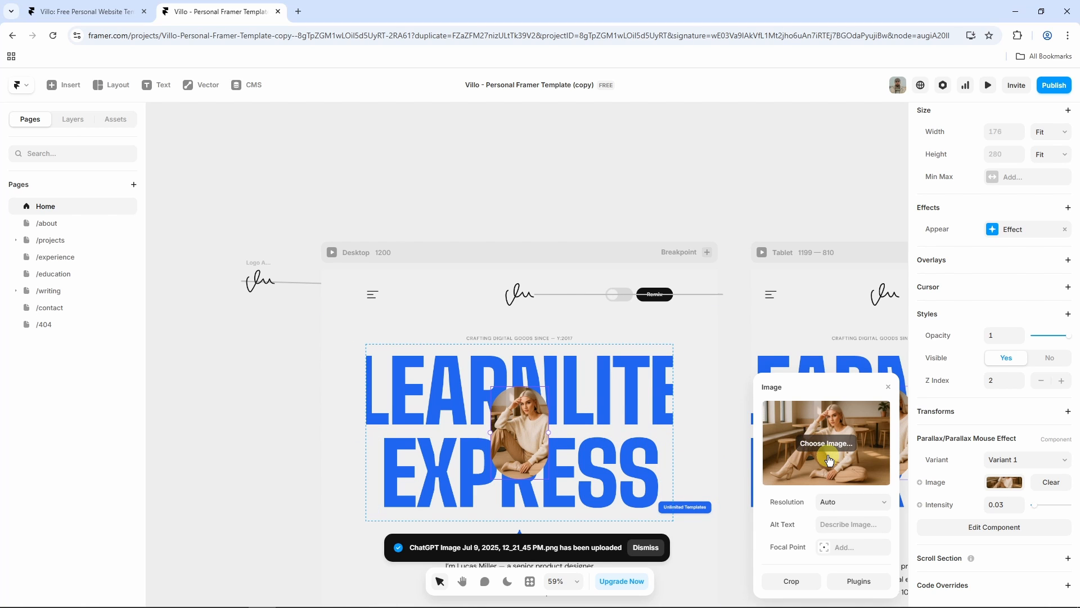
{"action": "left_click", "coordinate": [793, 580]}
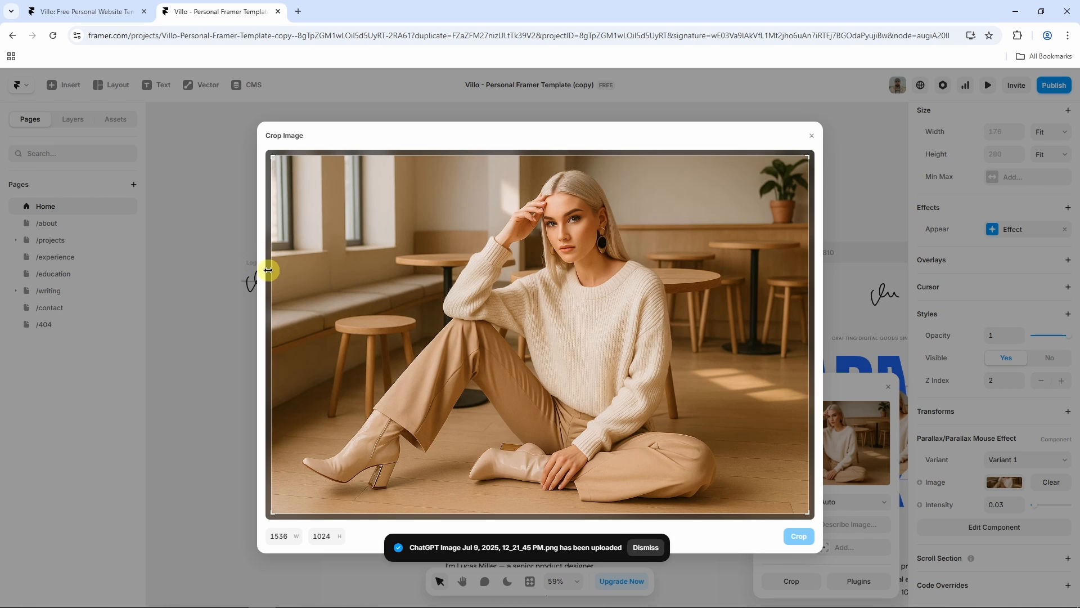
{"action": "left_click_drag", "start_coordinate": [272, 265], "coordinate": [422, 281]}
{"action": "left_click_drag", "start_coordinate": [809, 304], "coordinate": [687, 338]}
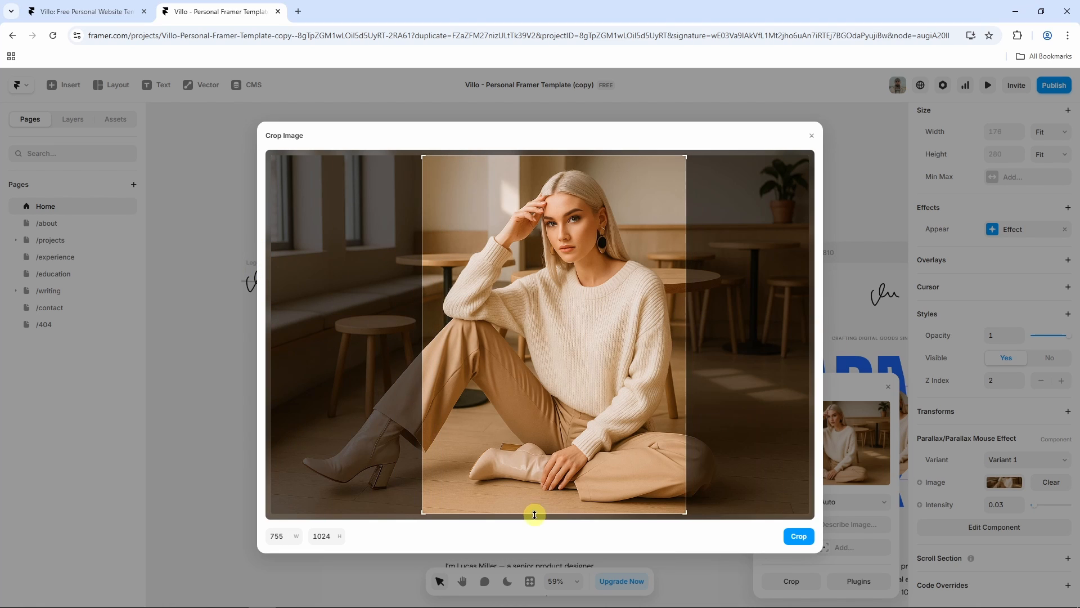
{"action": "left_click_drag", "start_coordinate": [536, 514], "coordinate": [552, 342]}
{"action": "left_click_drag", "start_coordinate": [562, 264], "coordinate": [574, 265]}
{"action": "left_click", "coordinate": [800, 536]}
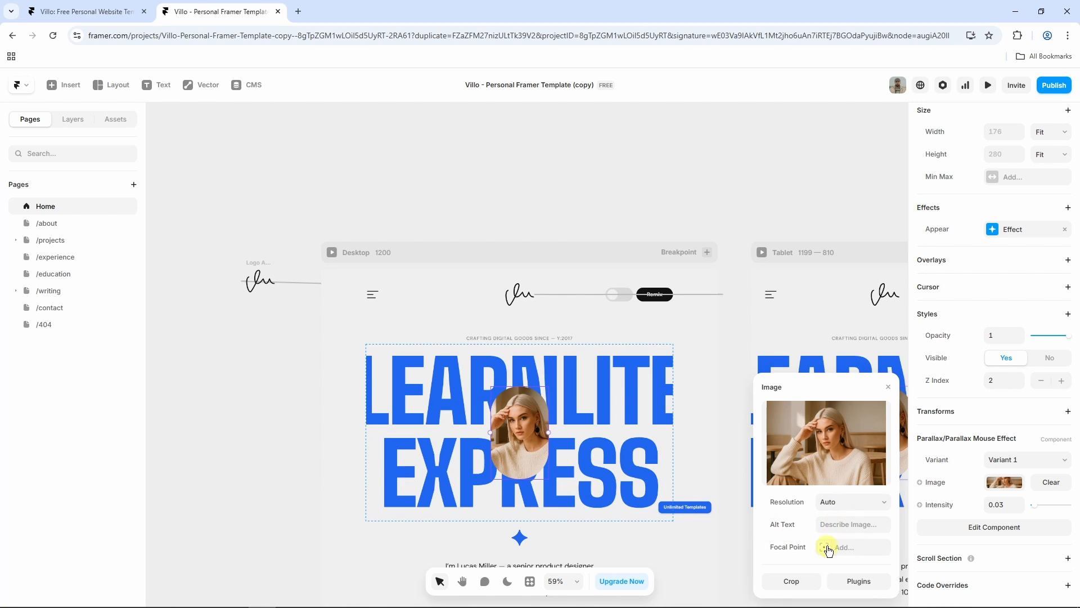
{"action": "left_click", "coordinate": [888, 392]}
{"action": "left_click", "coordinate": [822, 194]}
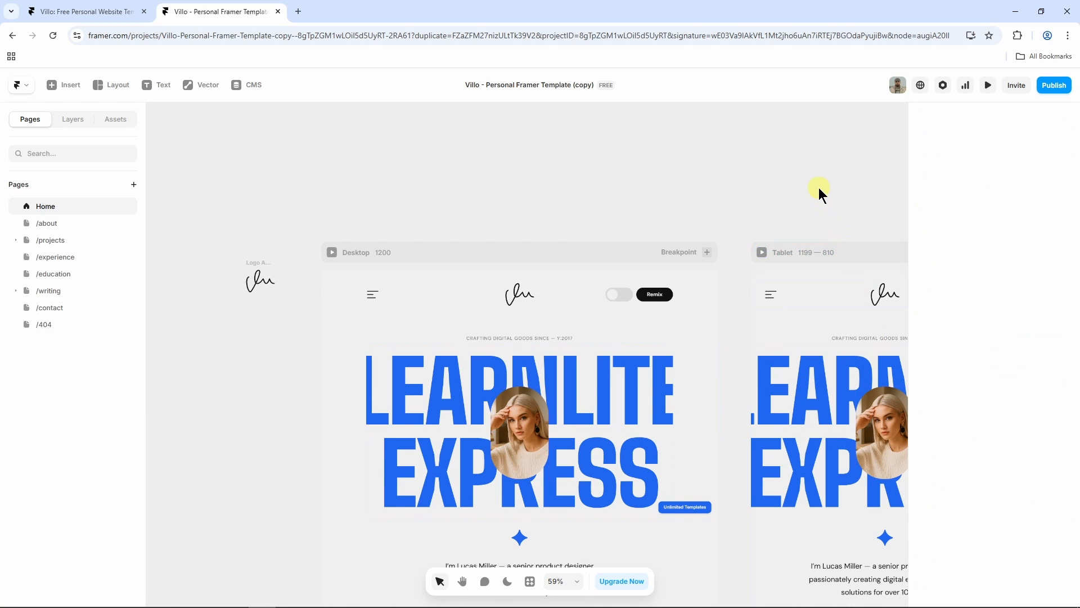
Check the customized hero side by side in the Home page's Desktop, Tablet and Phone layouts.
{"action": "key", "text": "shift+1"}
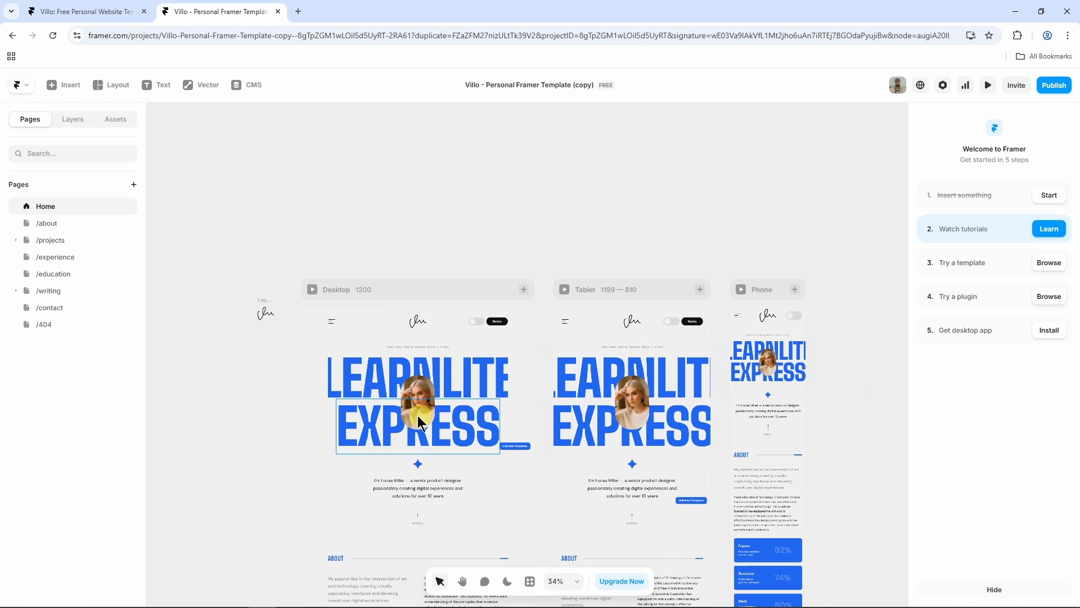
{"action": "scroll", "coordinate": [533, 246], "scroll_direction": "left", "scroll_amount": 2}
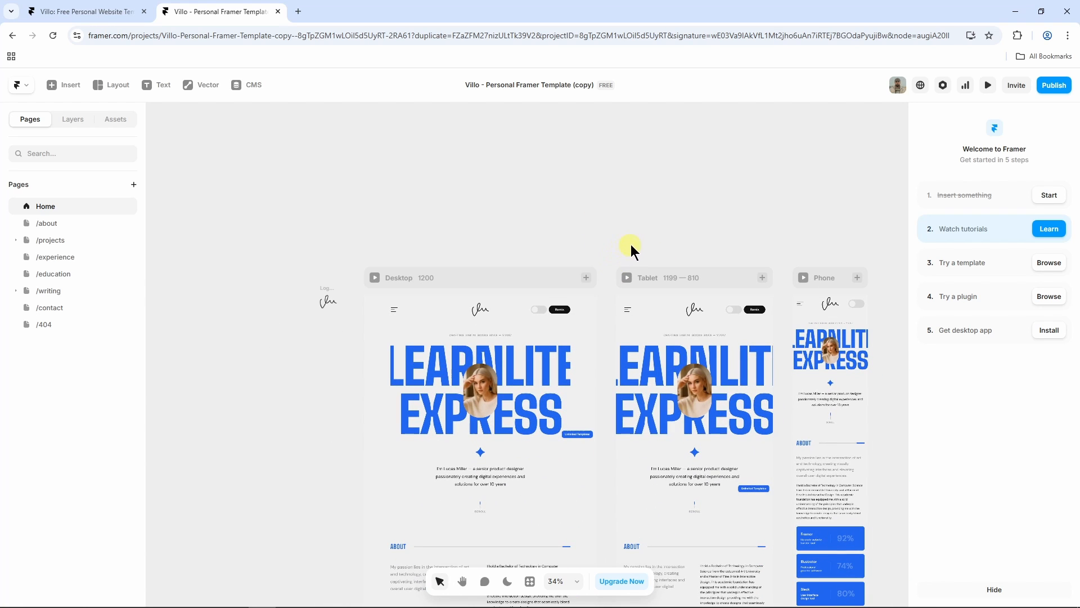
{"action": "key", "text": "space"}
{"action": "left_click_drag", "start_coordinate": [641, 238], "coordinate": [598, 150]}
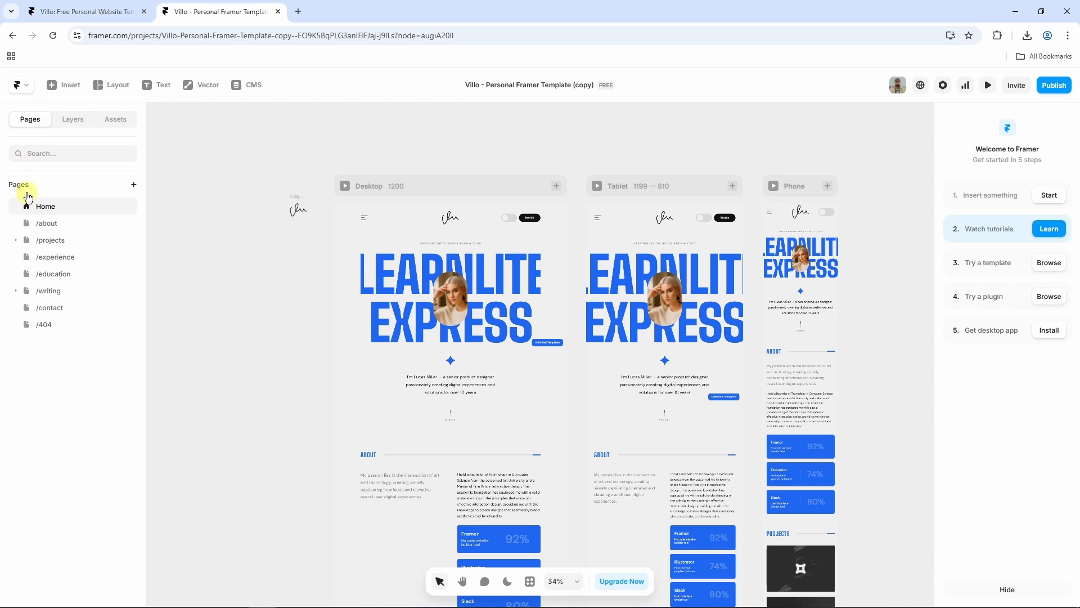
Open the /about page and inspect its ABOUT heading in the Desktop layout.
{"action": "left_click", "coordinate": [61, 224]}
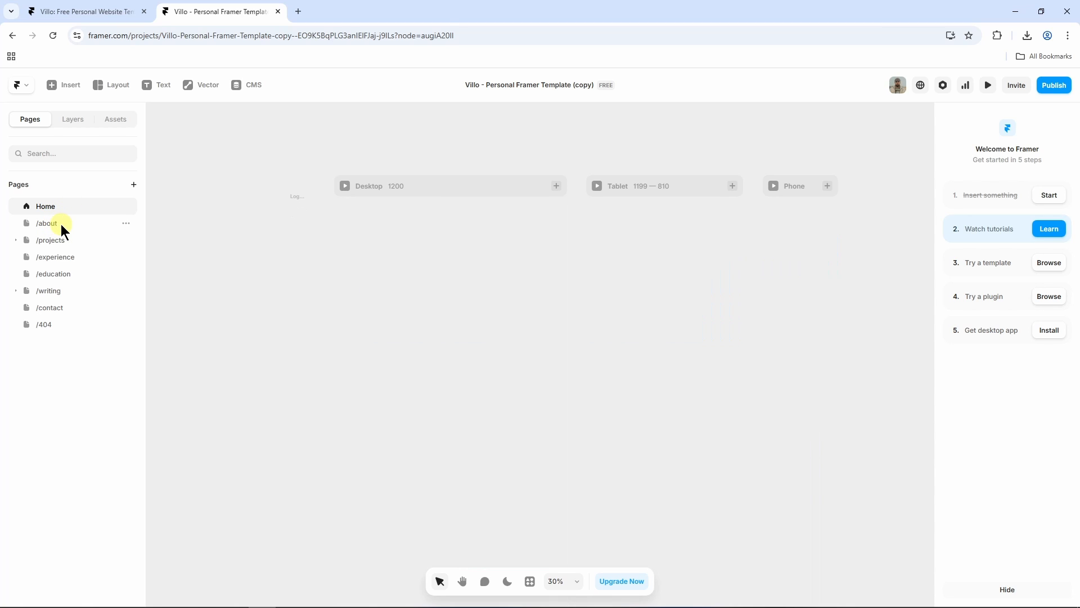
{"action": "scroll", "coordinate": [394, 253], "scroll_direction": "down", "scroll_amount": 1}
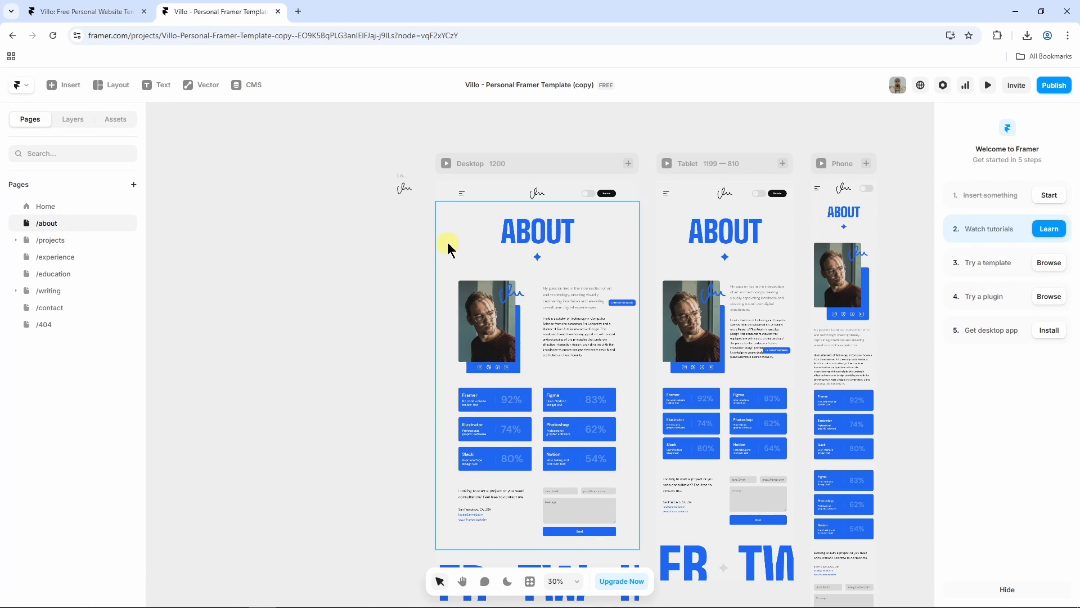
{"action": "left_click", "coordinate": [557, 234]}
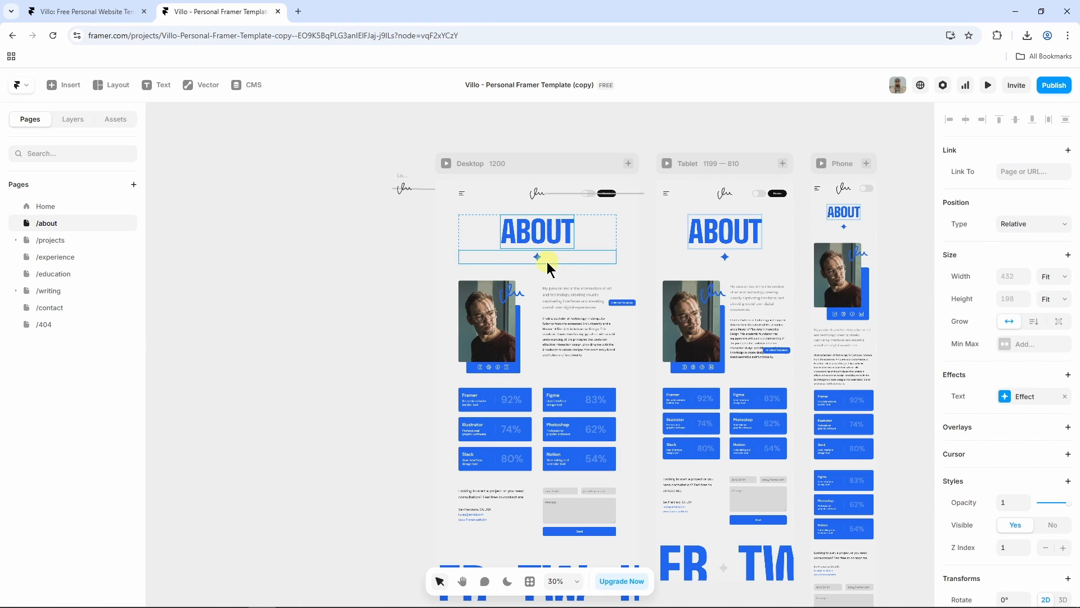
{"action": "left_click", "coordinate": [370, 292]}
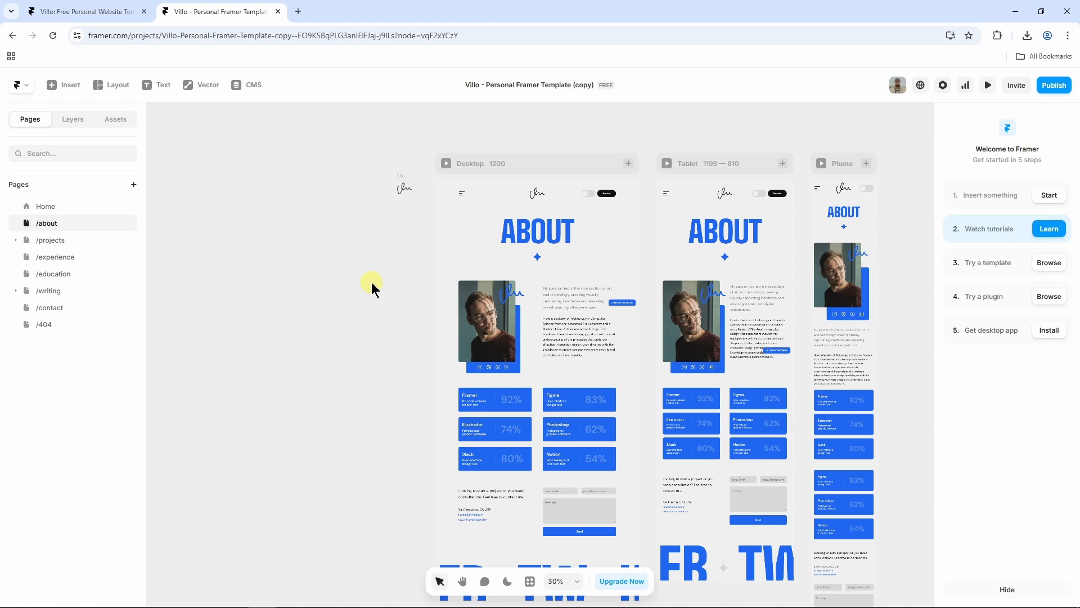
Delete the /education page from the site and confirm the deletion.
{"action": "left_click", "coordinate": [73, 274]}
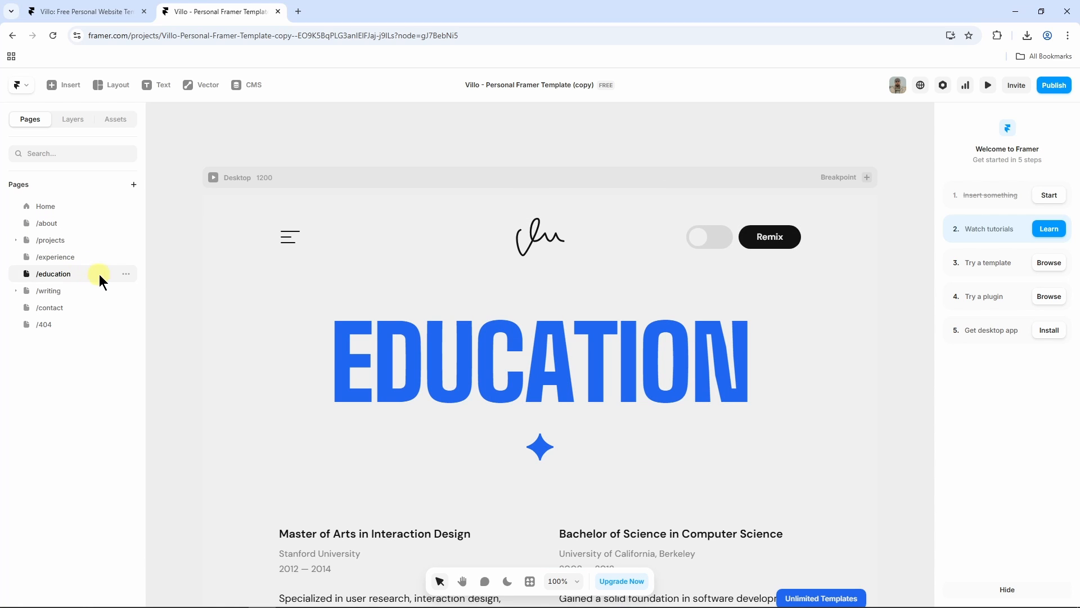
{"action": "left_click", "coordinate": [124, 275]}
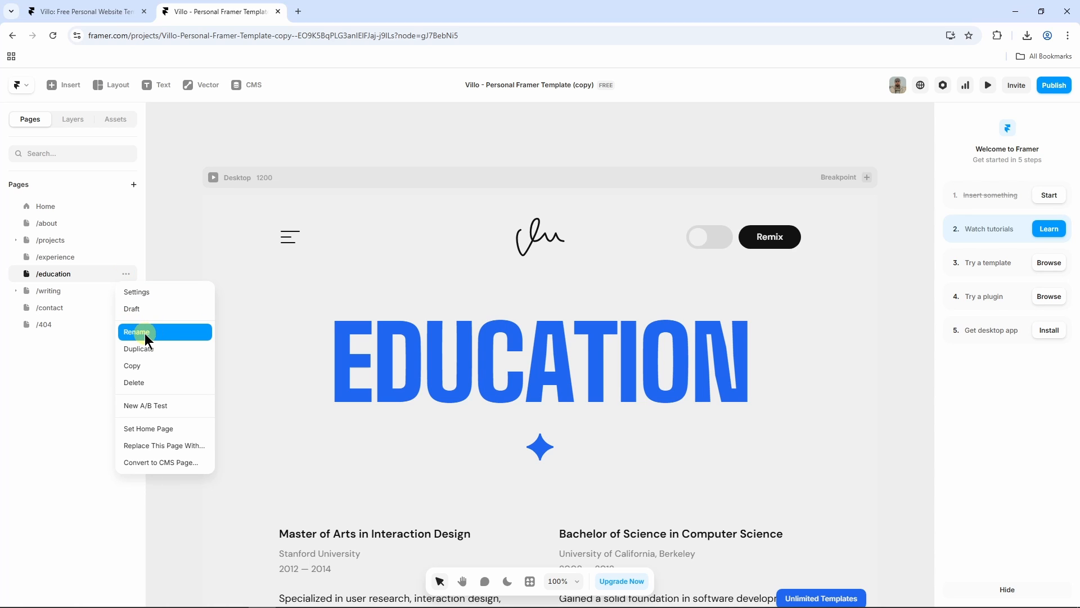
{"action": "left_click", "coordinate": [150, 384]}
{"action": "left_click", "coordinate": [583, 369]}
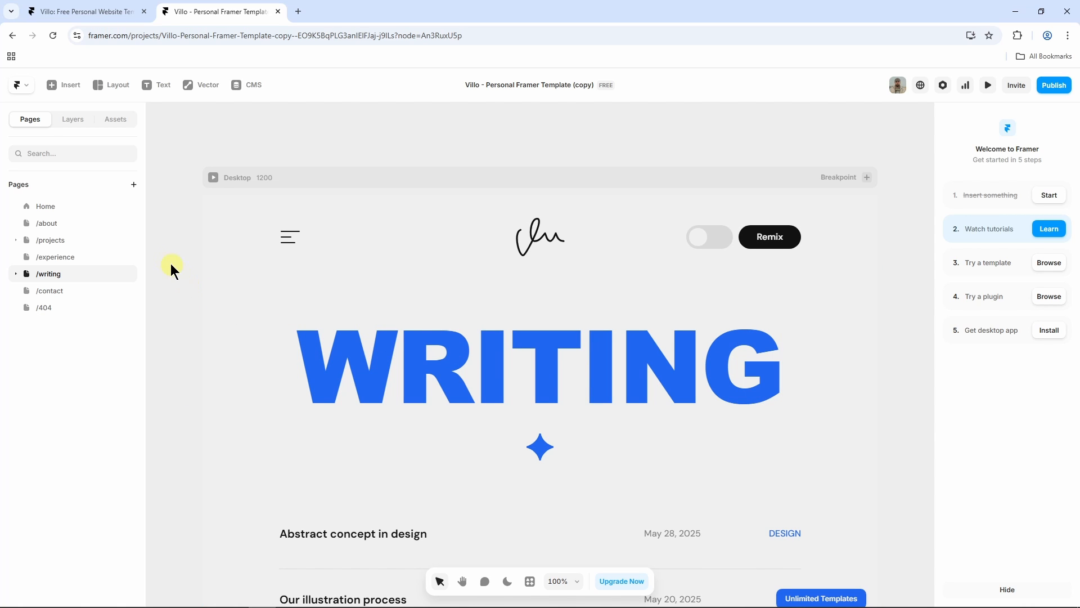
Open the Home page and select the introduction paragraph under the hero in the Desktop layout.
{"action": "left_click", "coordinate": [71, 207]}
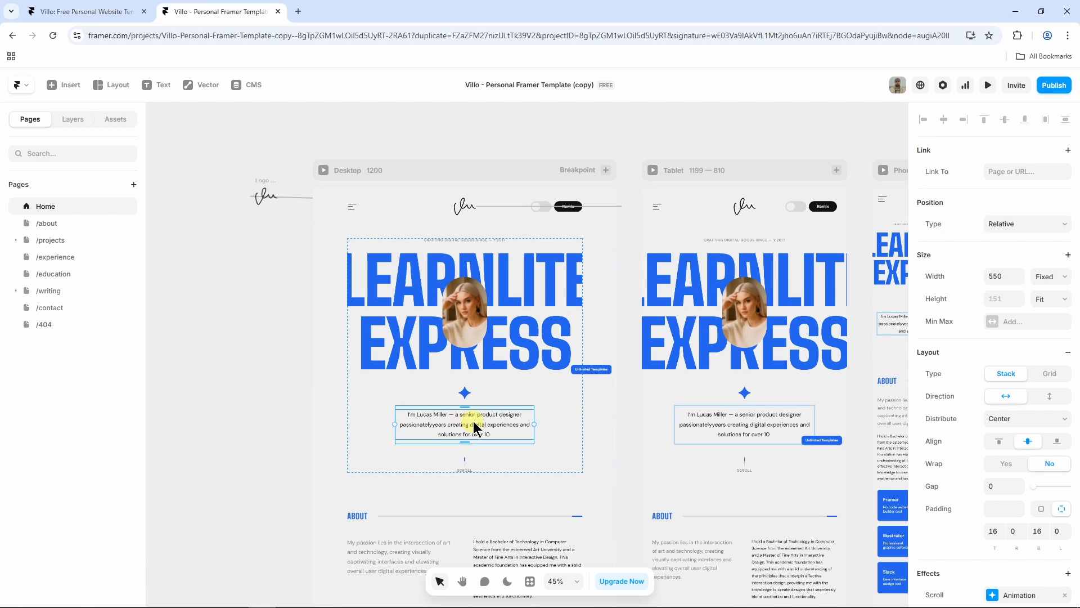
{"action": "left_click", "coordinate": [475, 422]}
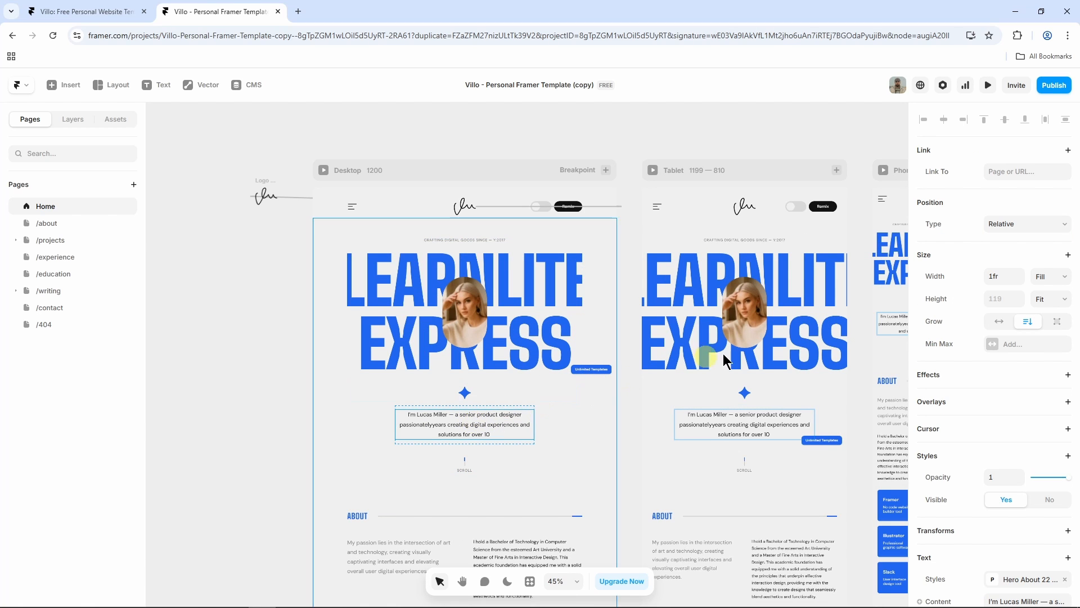
{"action": "scroll", "coordinate": [982, 281], "scroll_direction": "down", "scroll_amount": 3}
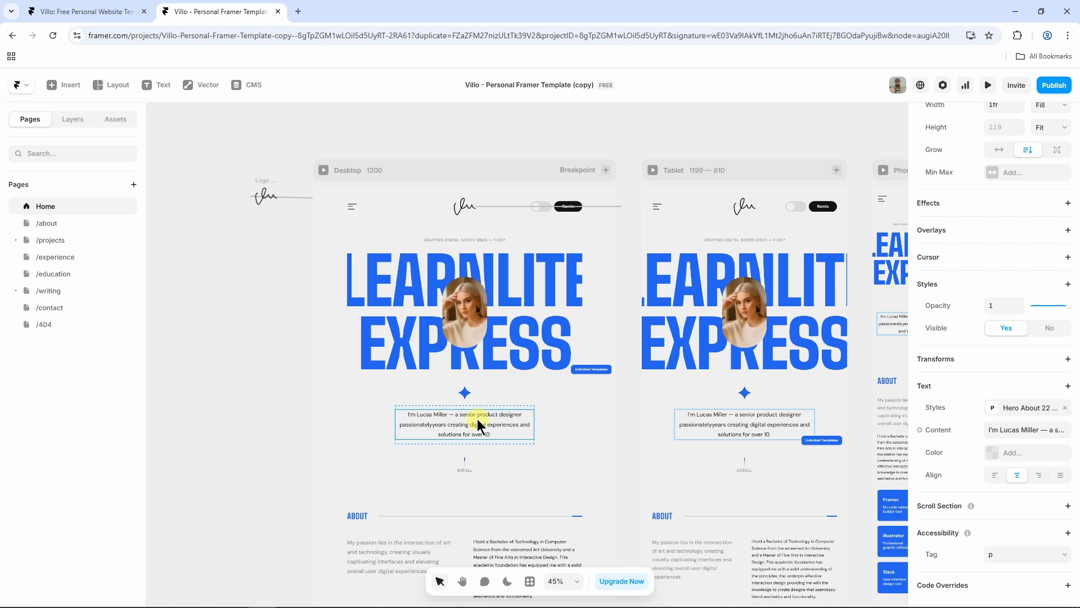
Try the Menu Items text style on the hero introduction paragraph, and reapply the Hero About 22 style.
{"action": "left_click", "coordinate": [1016, 411]}
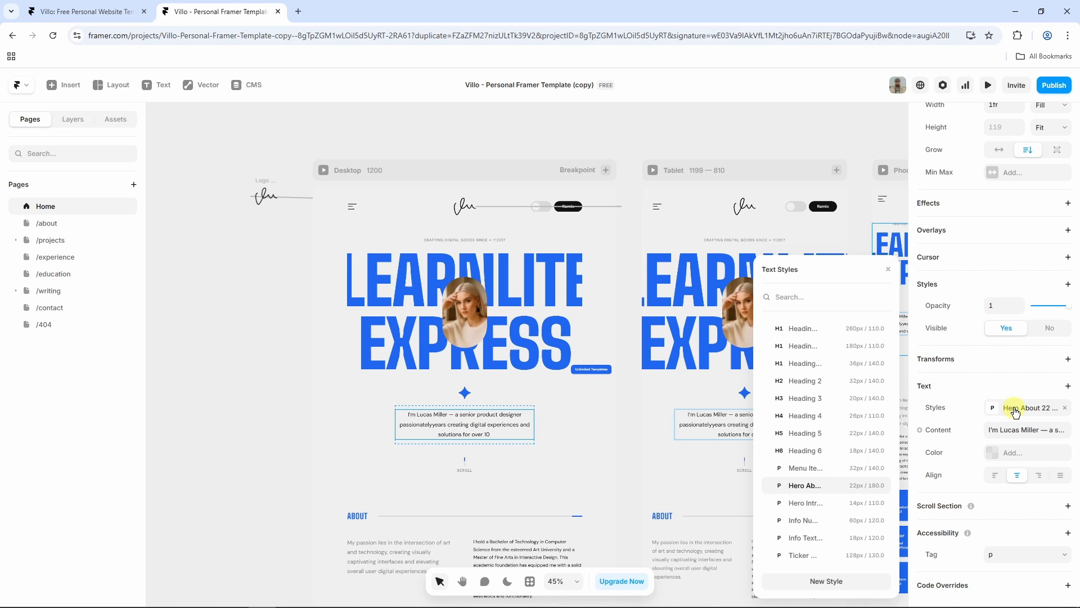
{"action": "left_click", "coordinate": [801, 467]}
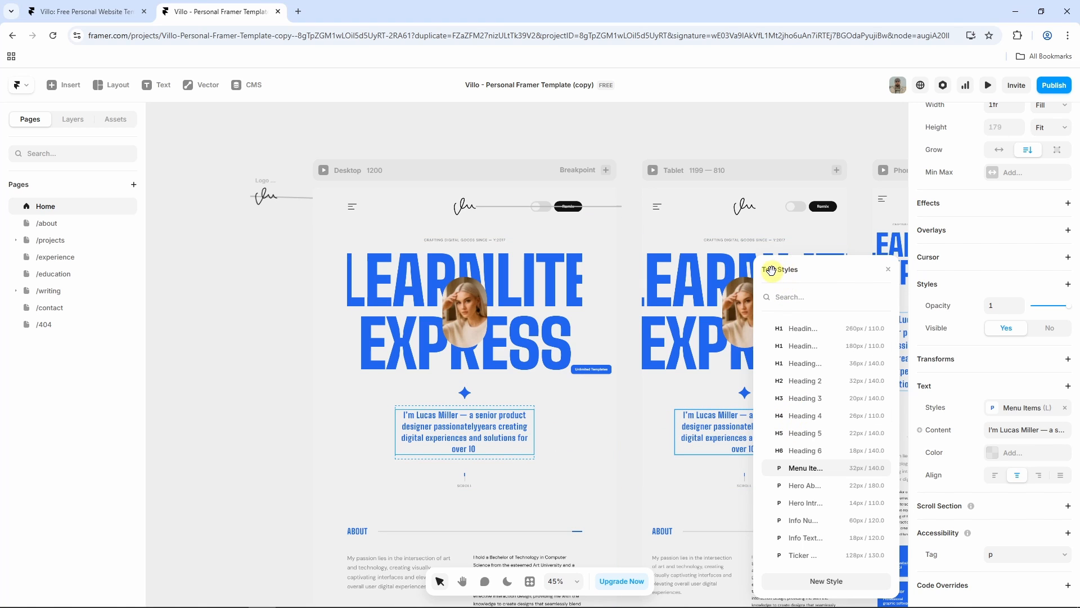
{"action": "left_click", "coordinate": [801, 483]}
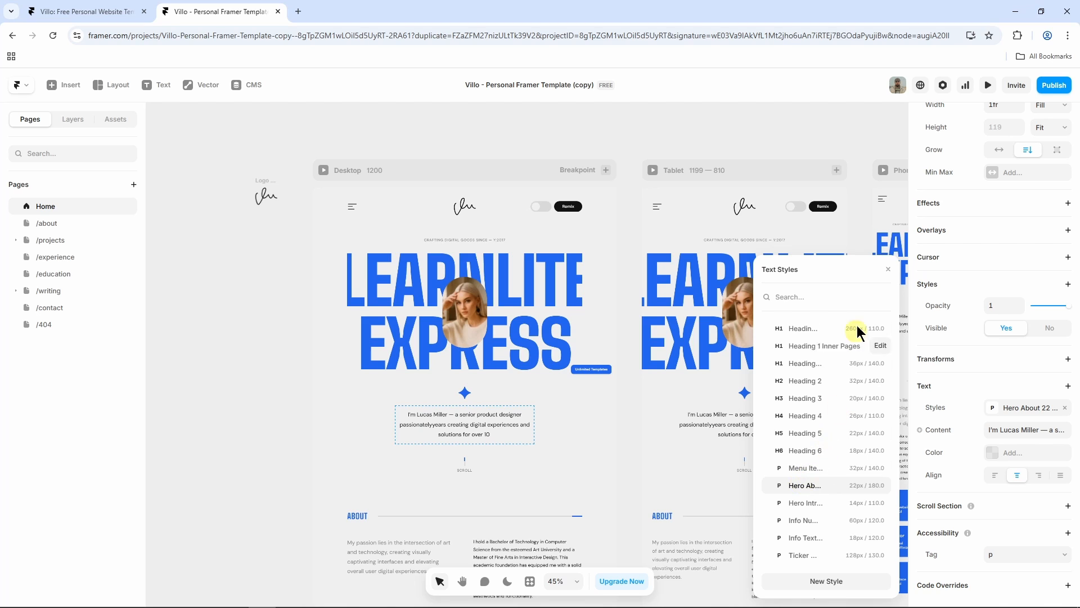
{"action": "left_click", "coordinate": [889, 272]}
Replace the first project's featured image in the Projects section with the file ChatGPT Image Jul 21, 2025, 08_38_04 AM.
{"action": "scroll", "coordinate": [636, 369], "scroll_direction": "down", "scroll_amount": 5}
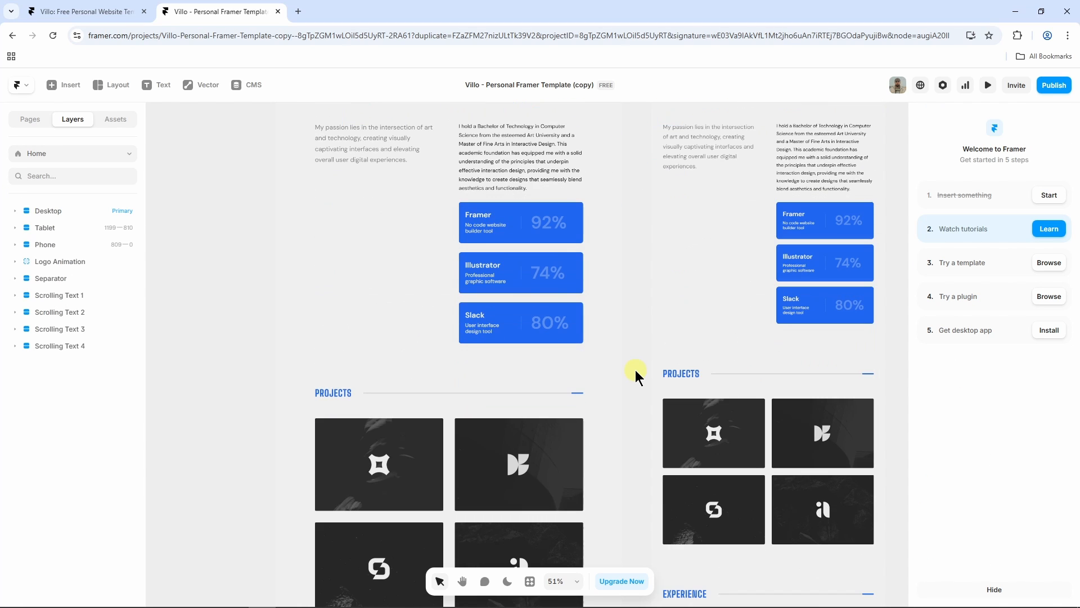
{"action": "scroll", "coordinate": [636, 370], "scroll_direction": "up", "scroll_amount": 2}
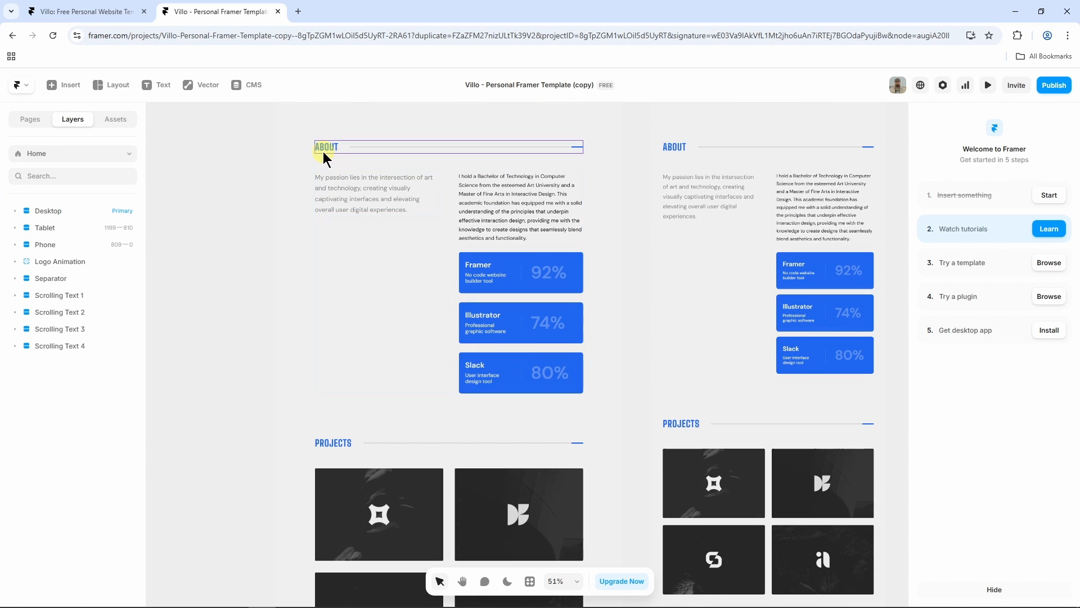
{"action": "scroll", "coordinate": [384, 441], "scroll_direction": "down", "scroll_amount": 3}
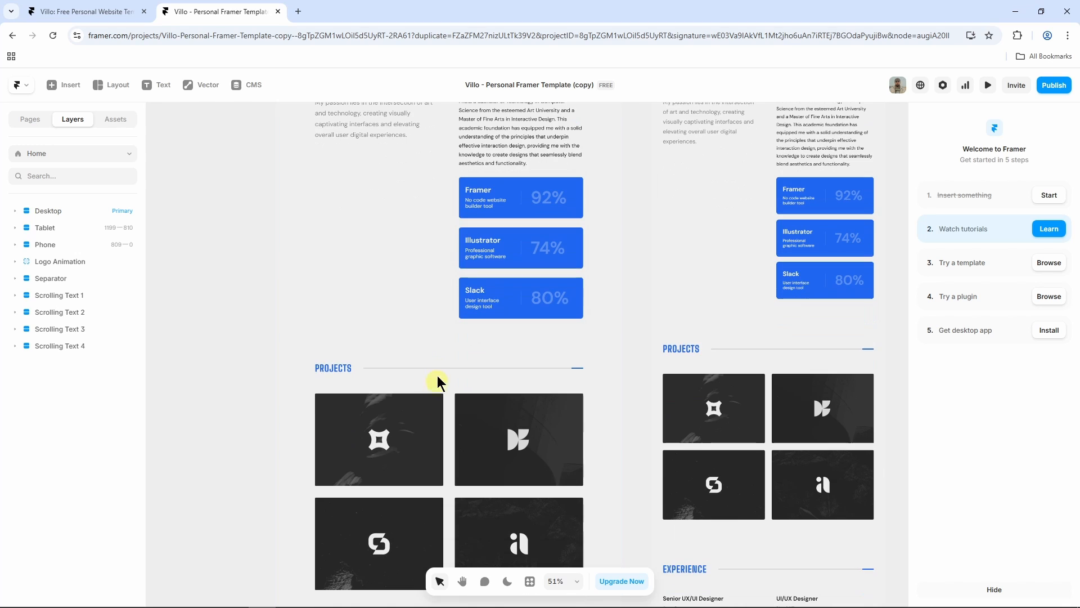
{"action": "scroll", "coordinate": [383, 434], "scroll_direction": "down", "scroll_amount": 2}
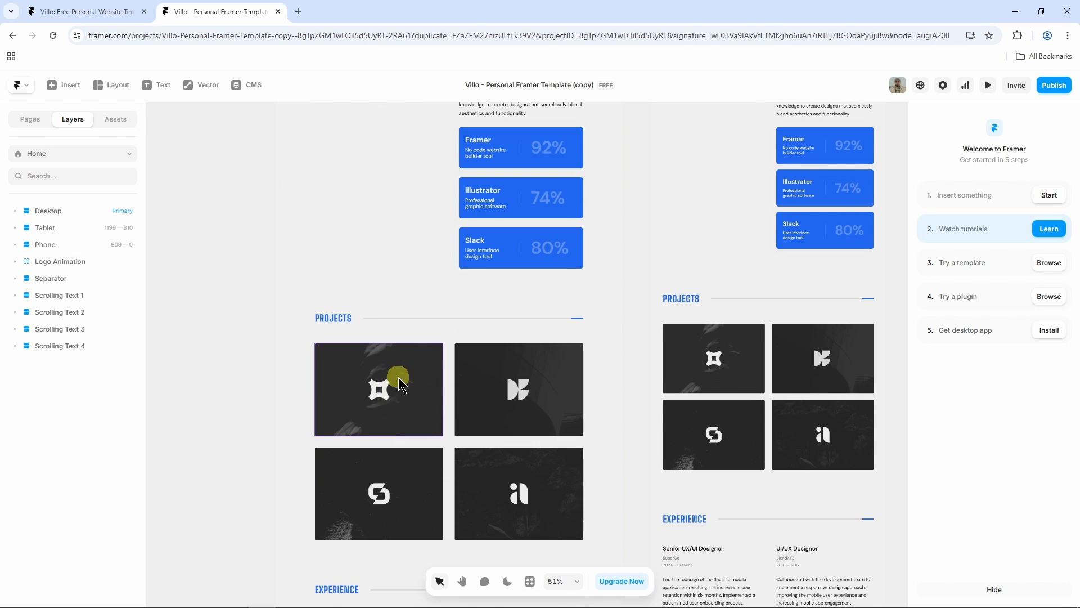
{"action": "left_click", "coordinate": [401, 389]}
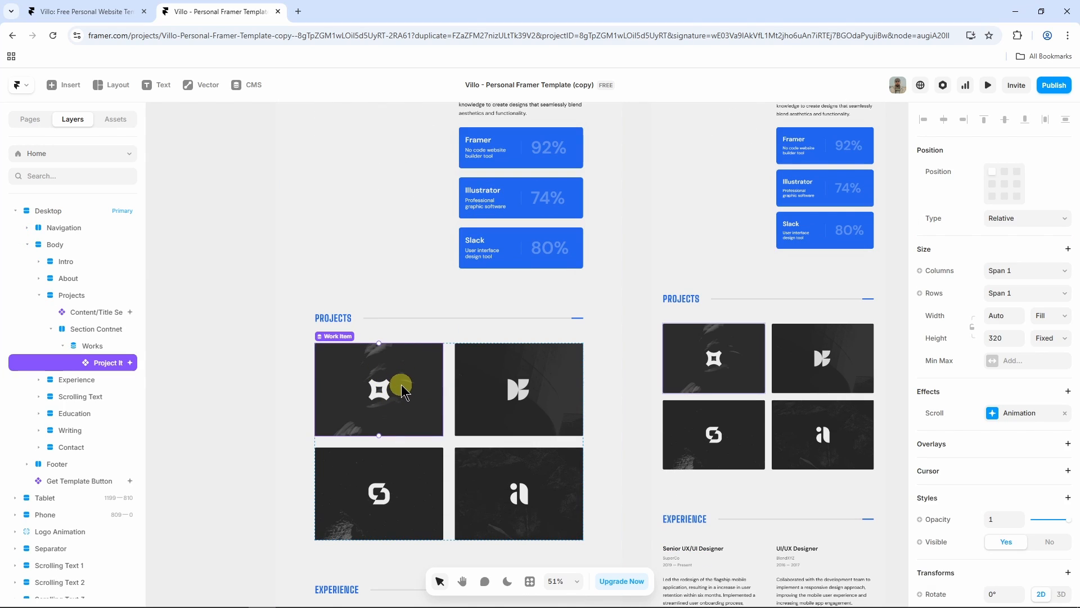
{"action": "scroll", "coordinate": [1013, 374], "scroll_direction": "down", "scroll_amount": 4}
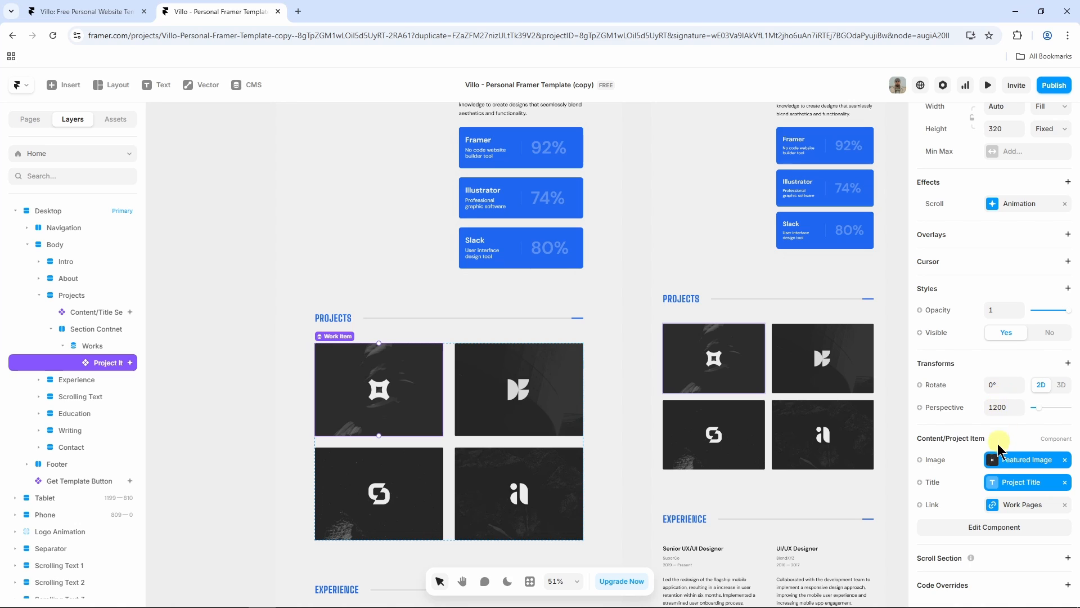
{"action": "left_click", "coordinate": [999, 461]}
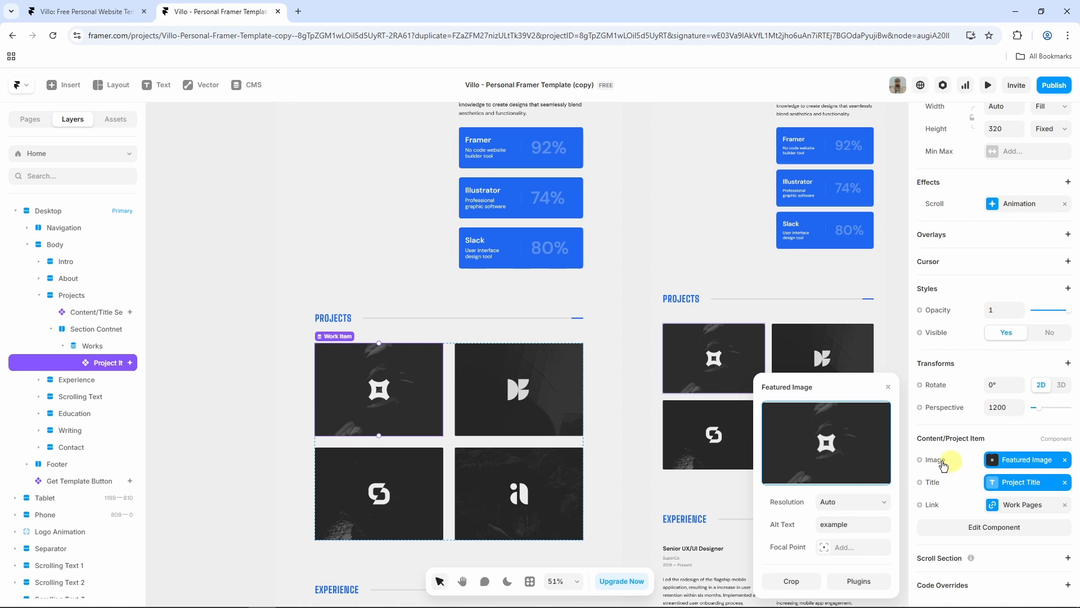
{"action": "left_click", "coordinate": [831, 475]}
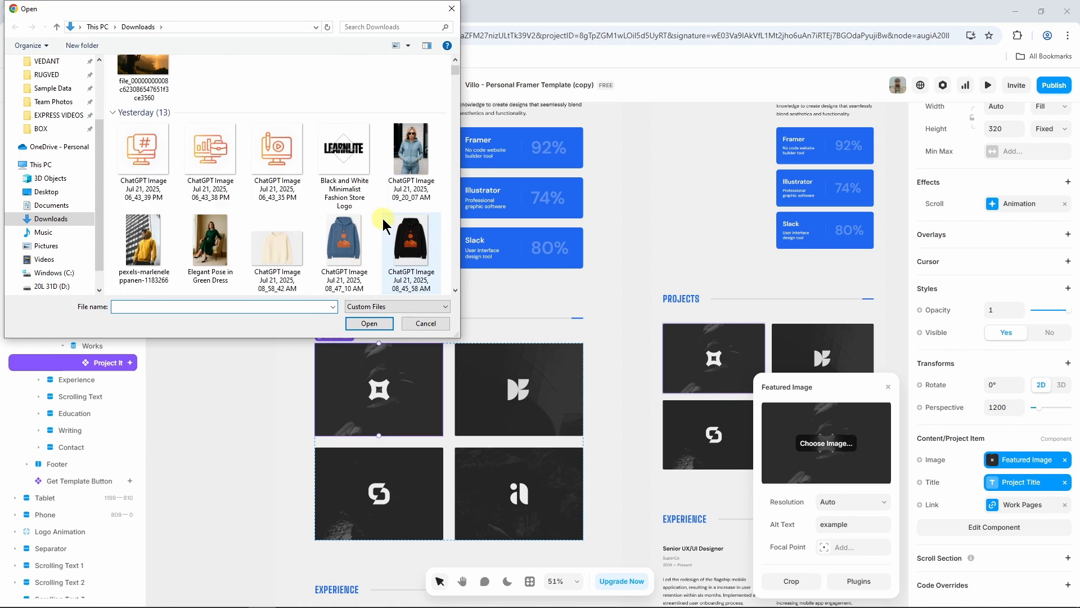
{"action": "scroll", "coordinate": [381, 219], "scroll_direction": "down", "scroll_amount": 2}
{"action": "left_click", "coordinate": [281, 232]}
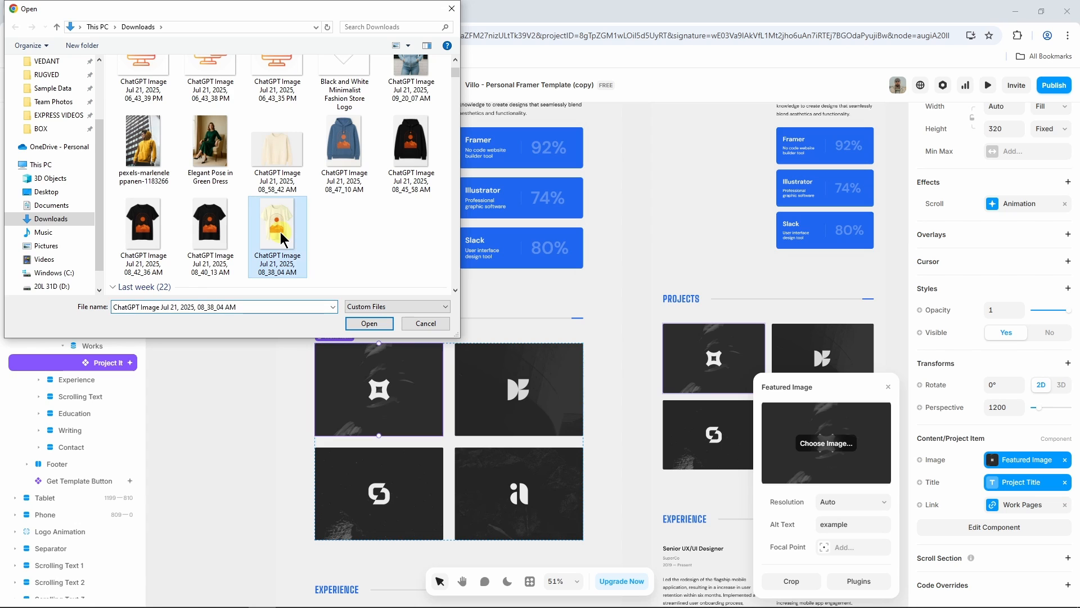
{"action": "left_click", "coordinate": [365, 322]}
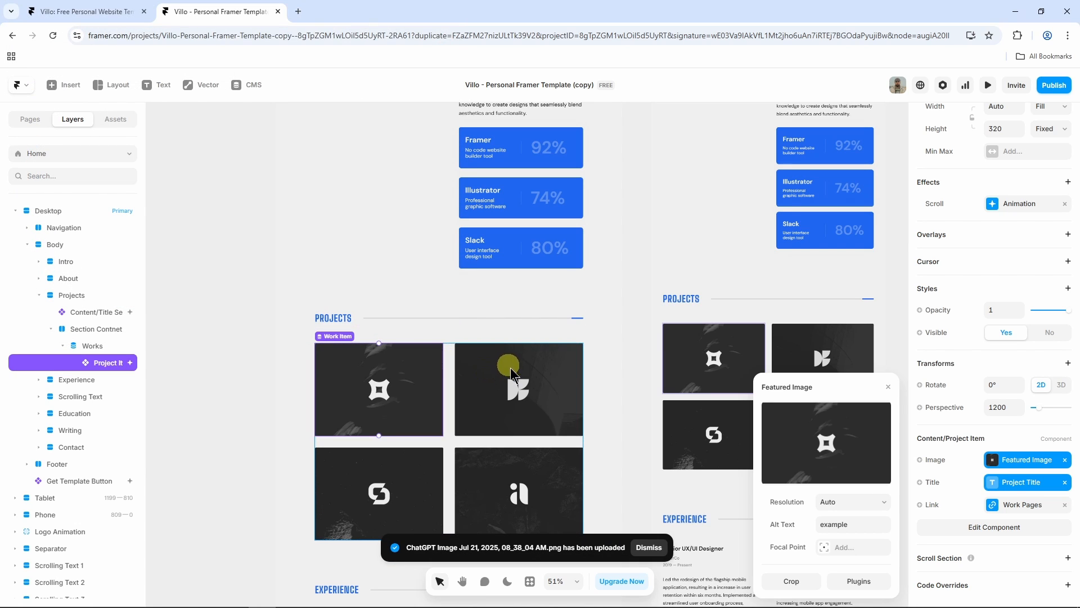
{"action": "left_click", "coordinate": [633, 383]}
Set the number on the Framer skill card in the Desktop layout's About section to 52%.
{"action": "scroll", "coordinate": [635, 384], "scroll_direction": "up", "scroll_amount": 4}
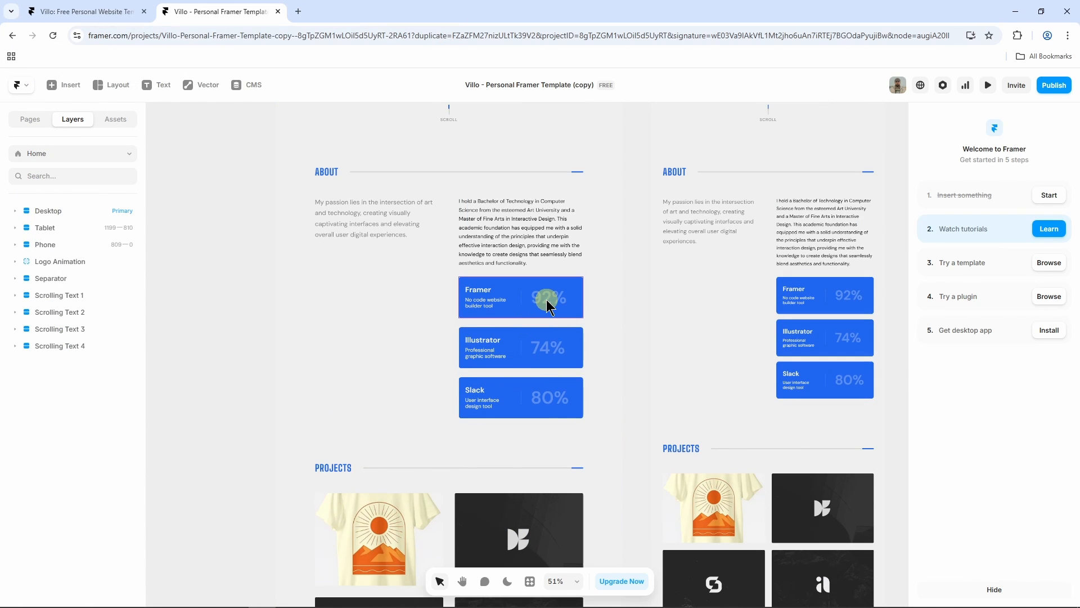
{"action": "left_click", "coordinate": [542, 304]}
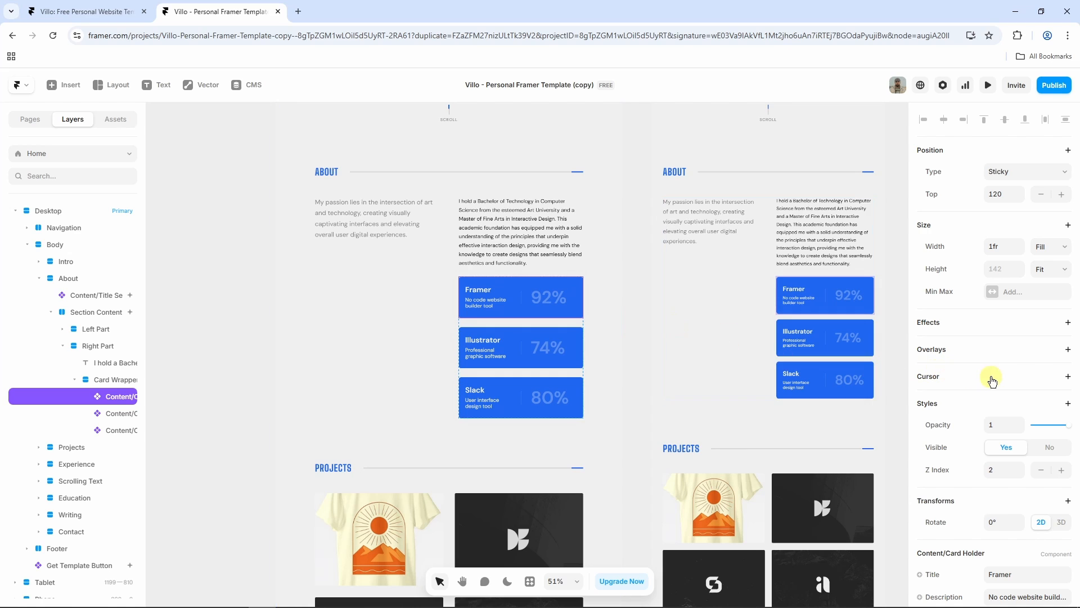
{"action": "scroll", "coordinate": [992, 387], "scroll_direction": "down", "scroll_amount": 1}
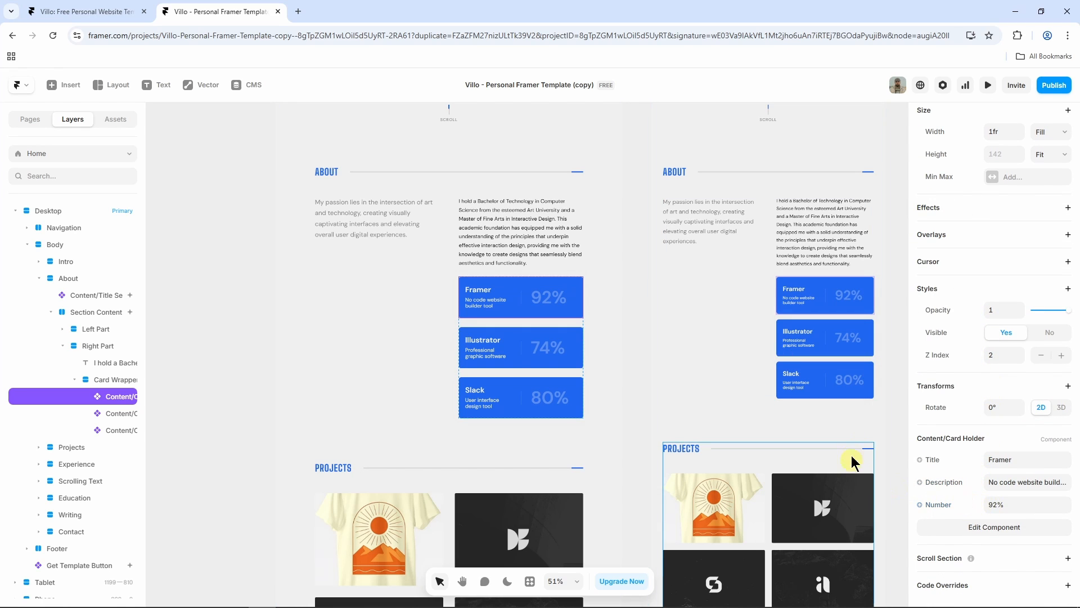
{"action": "left_click", "coordinate": [997, 505]}
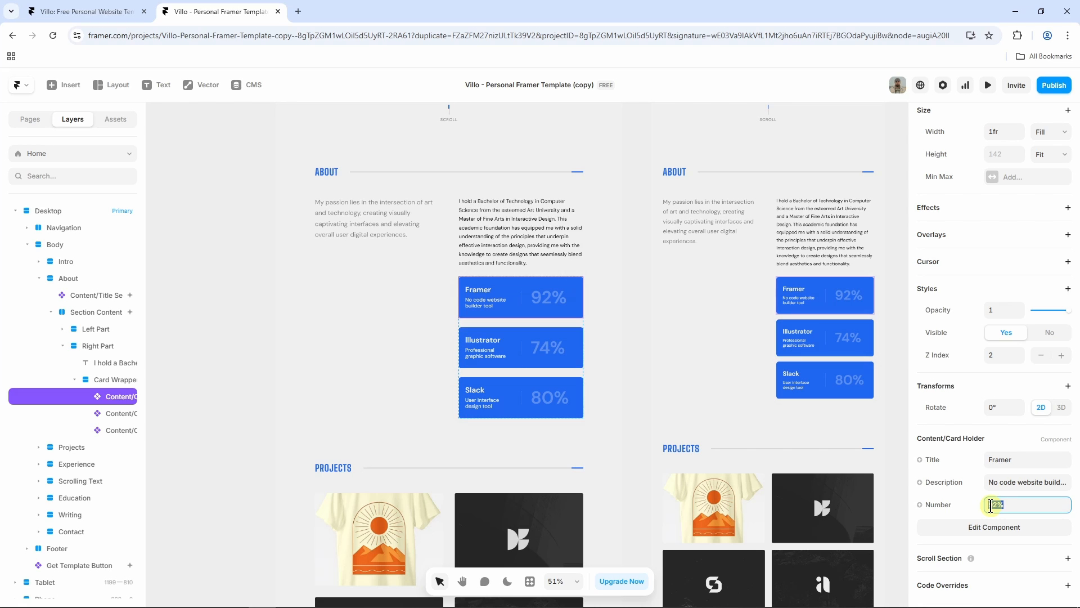
{"action": "type", "text": "52"}
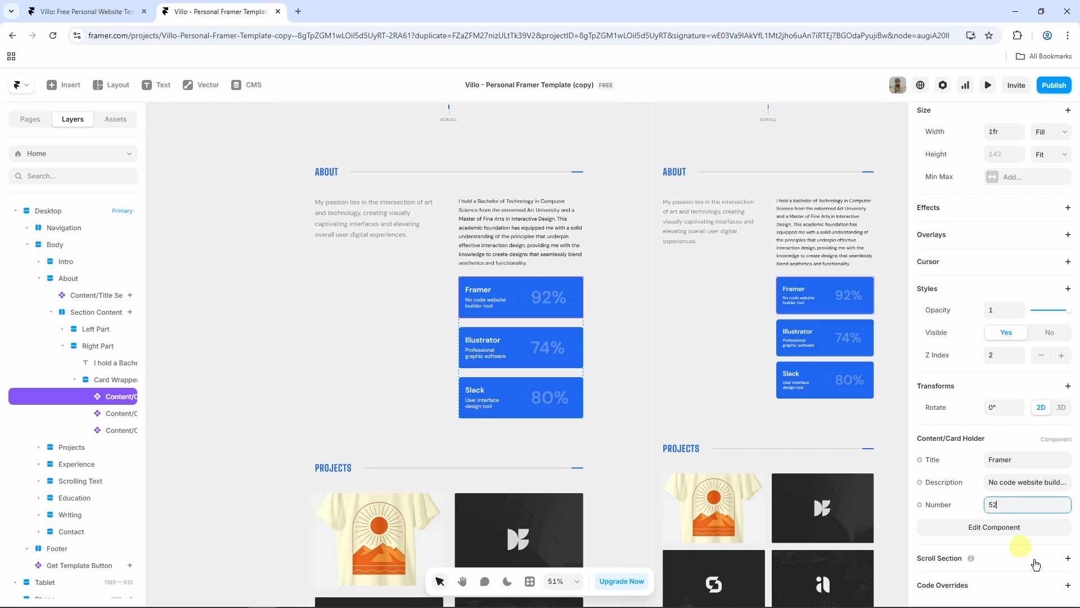
{"action": "type", "text": "%"}
{"action": "left_click", "coordinate": [899, 429]}
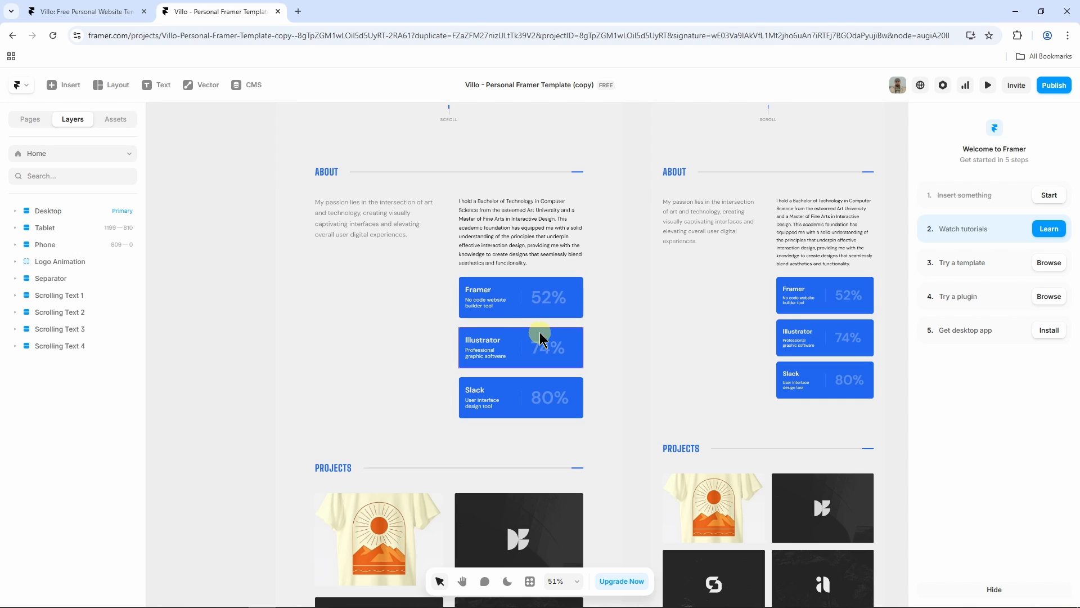
Change the title of the Home page's ABOUT section heading to CONTACT.
{"action": "left_click", "coordinate": [330, 170]}
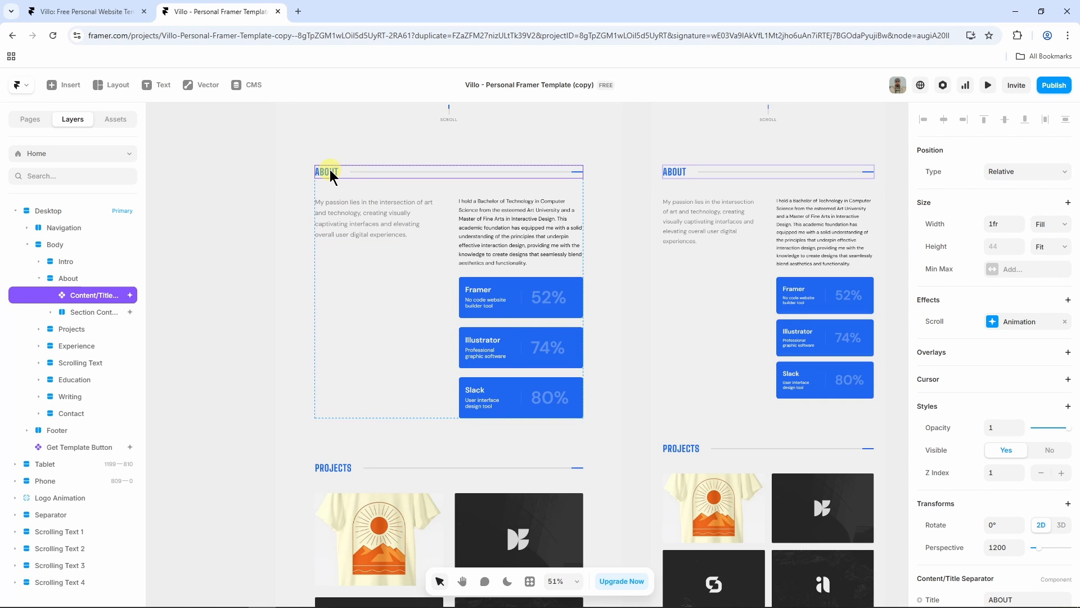
{"action": "scroll", "coordinate": [1001, 427], "scroll_direction": "down", "scroll_amount": 3}
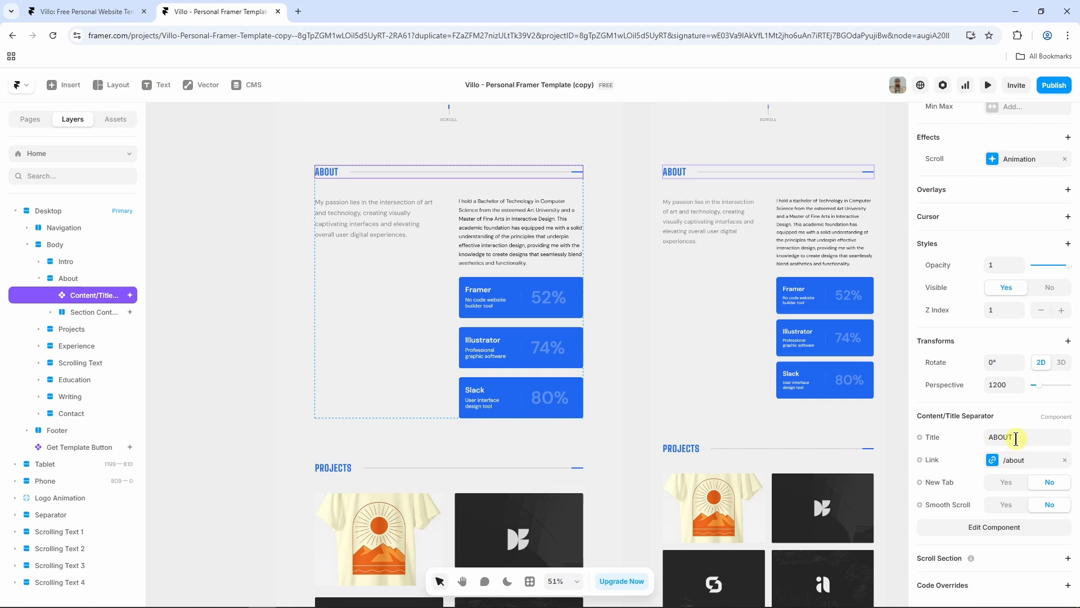
{"action": "double_click", "coordinate": [1007, 437]}
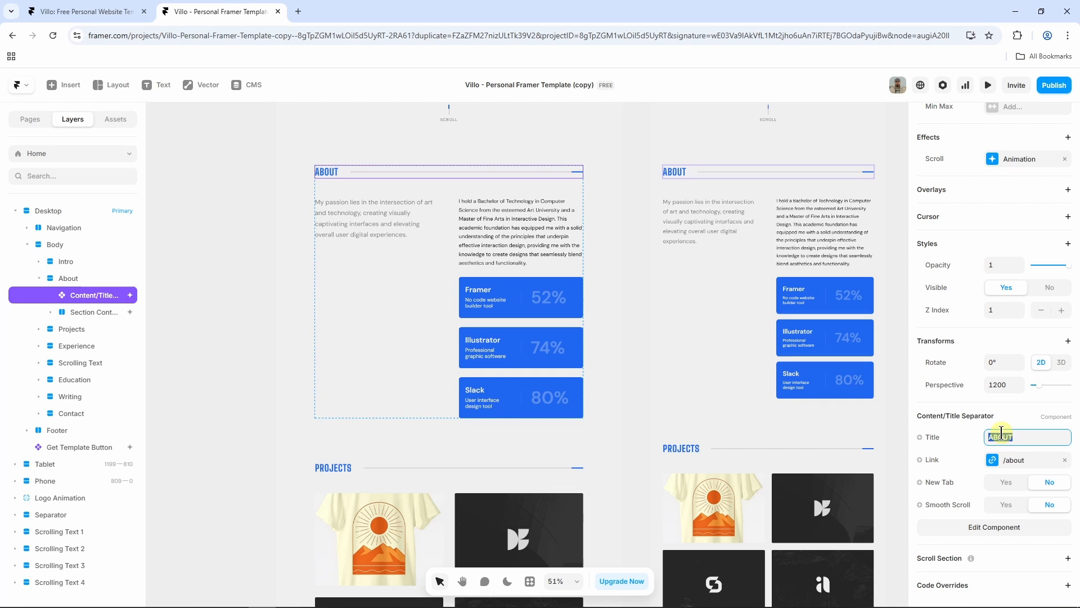
{"action": "type", "text": "CONTACT"}
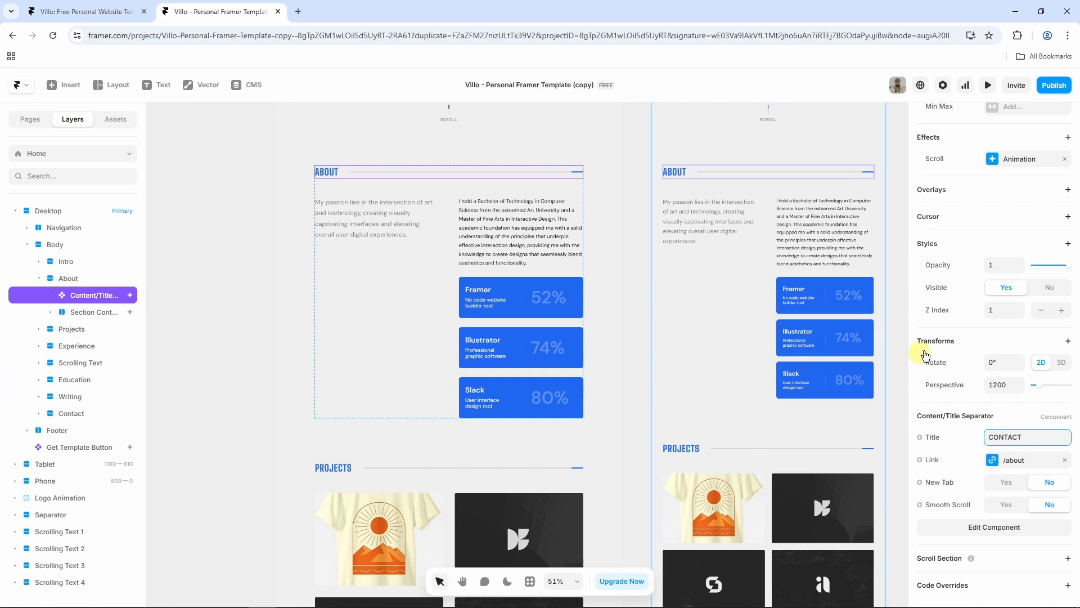
{"action": "left_click", "coordinate": [247, 233]}
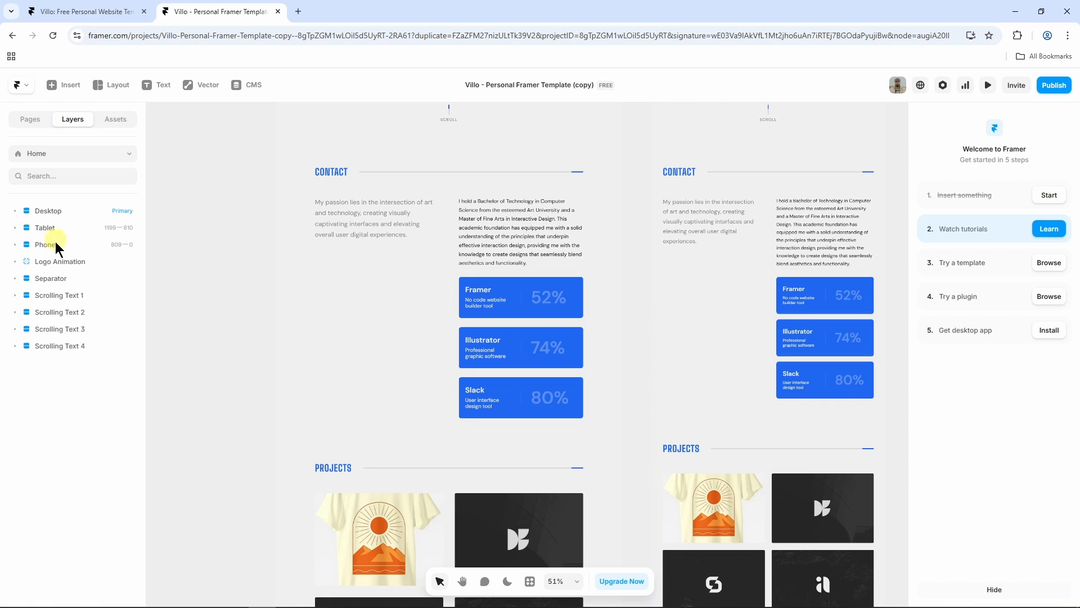
Rename the About layer under the Desktop layout's Body as CONTACT.
{"action": "left_click", "coordinate": [343, 187]}
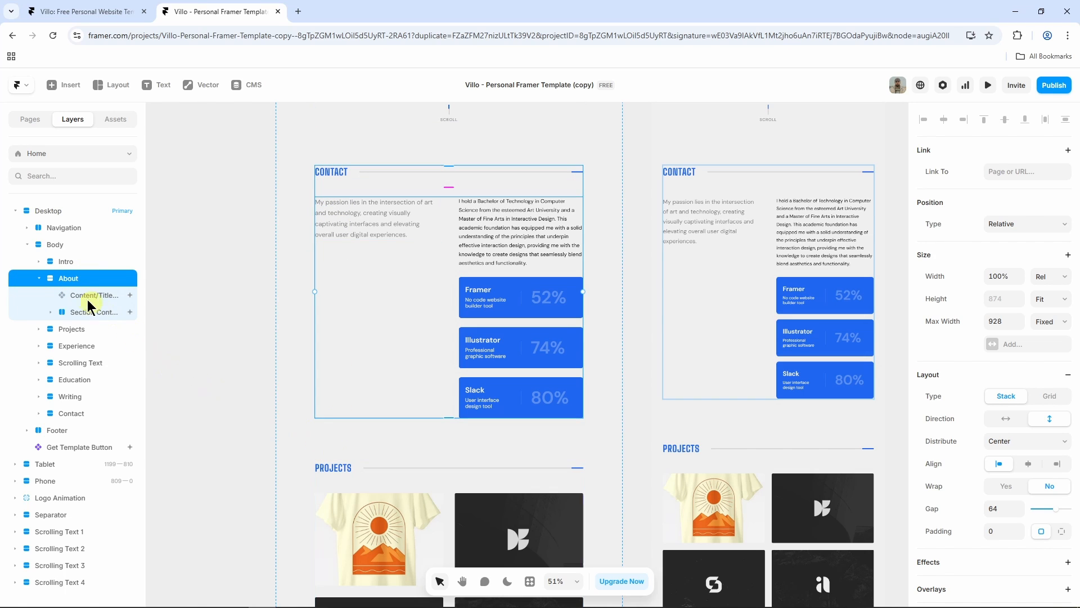
{"action": "left_click", "coordinate": [70, 280]}
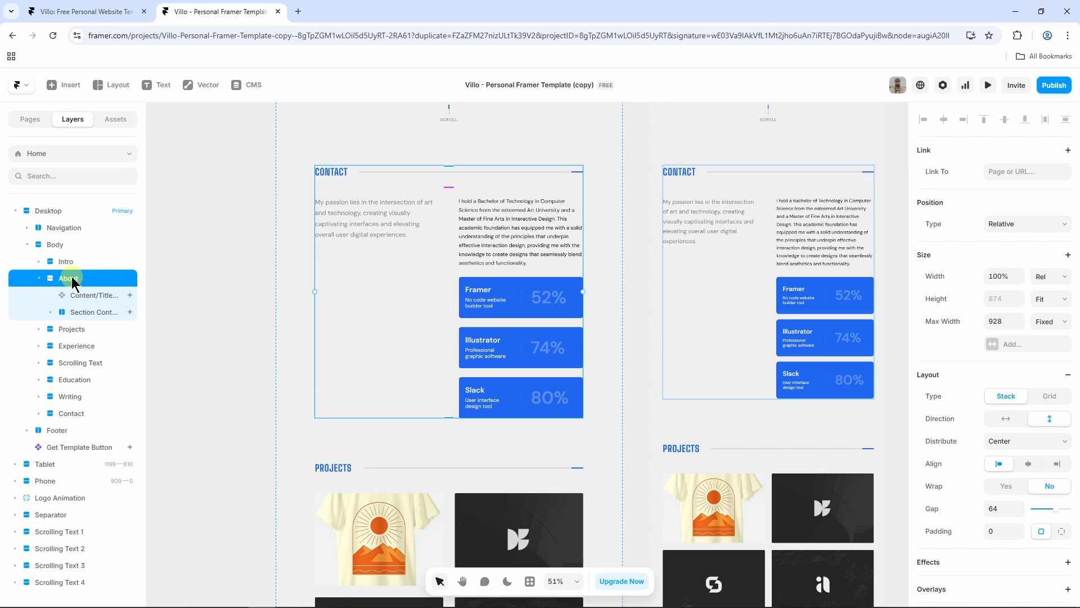
{"action": "right_click", "coordinate": [73, 282]}
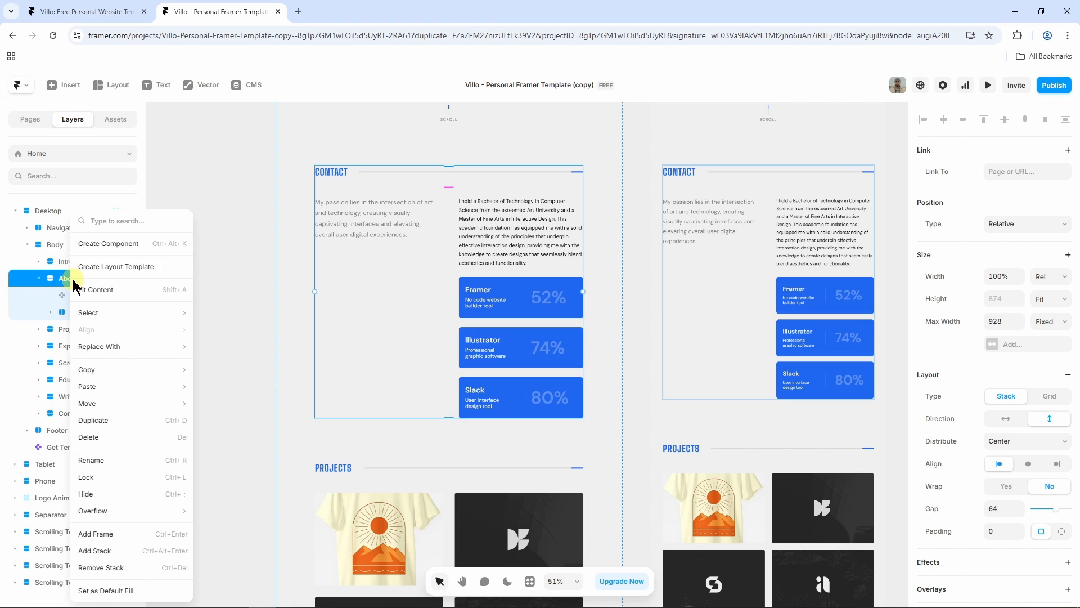
{"action": "left_click", "coordinate": [107, 461]}
{"action": "type", "text": "CONTACT"}
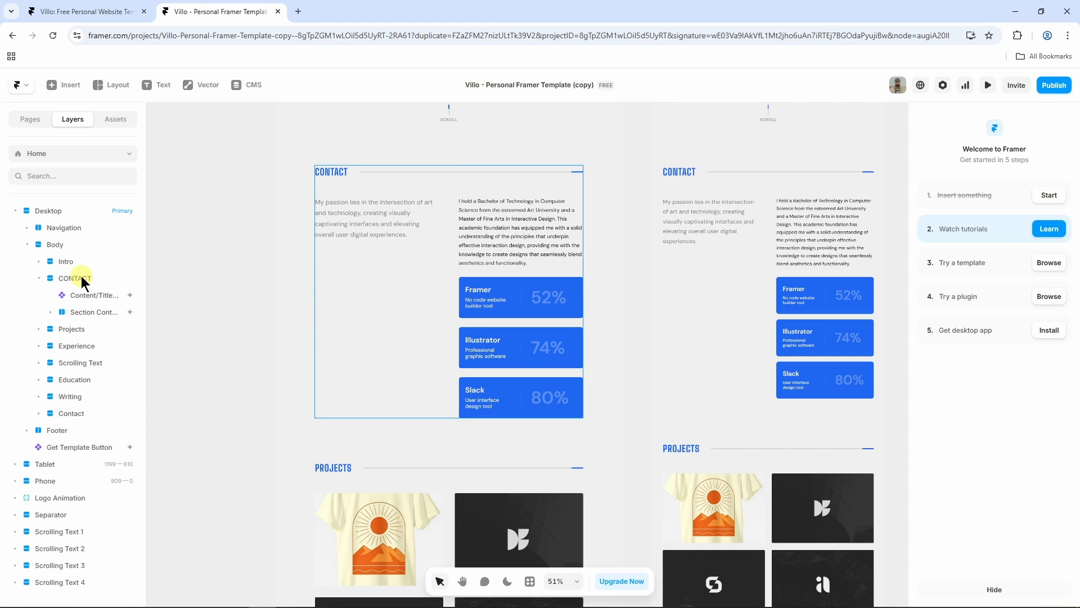
{"action": "left_click", "coordinate": [169, 359]}
Move the CONTACT section below Projects in the Desktop layout's layer order, and select the Experience section.
{"action": "left_click", "coordinate": [84, 281]}
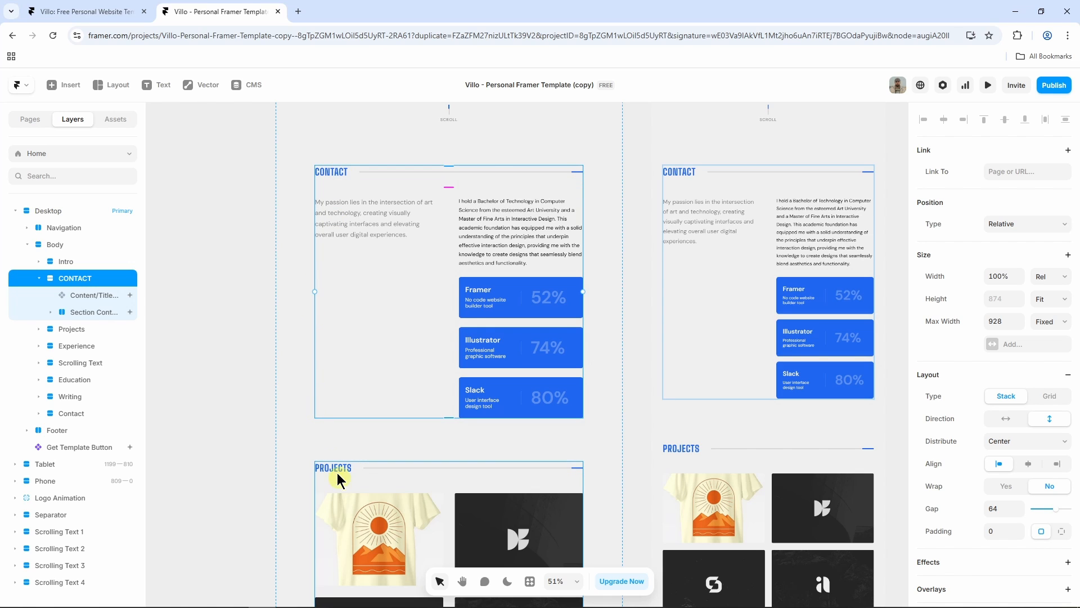
{"action": "left_click_drag", "start_coordinate": [100, 282], "coordinate": [87, 338]}
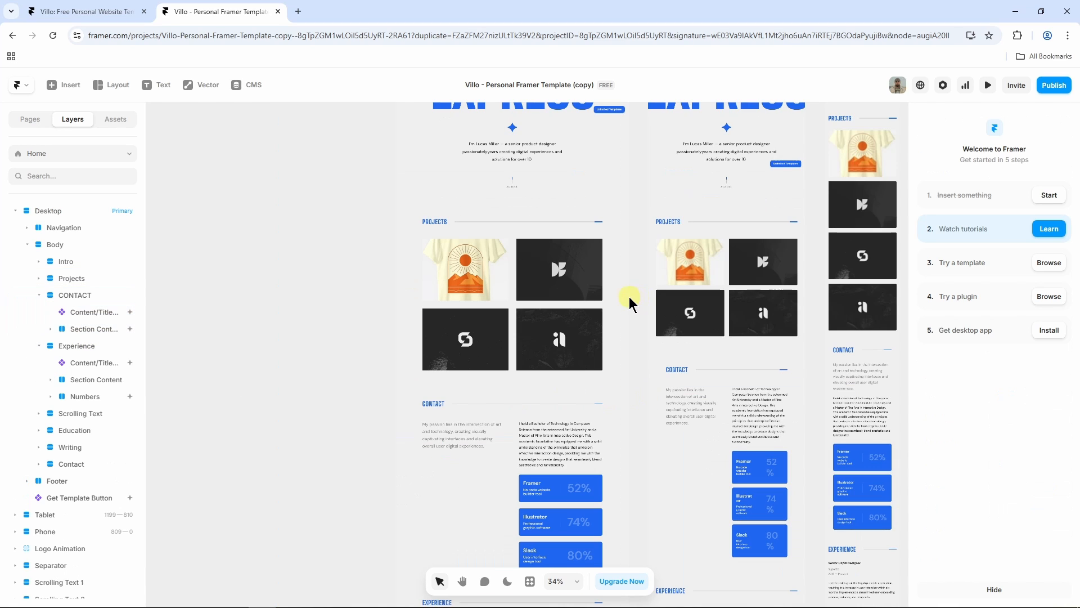
{"action": "scroll", "coordinate": [630, 301], "scroll_direction": "down", "scroll_amount": 10}
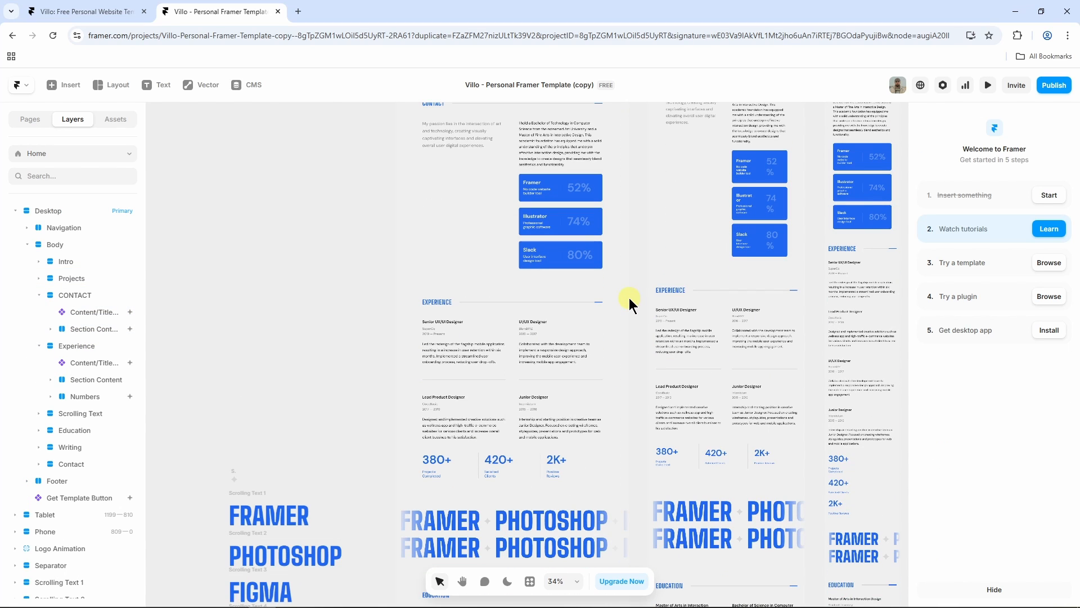
{"action": "left_click", "coordinate": [497, 307]}
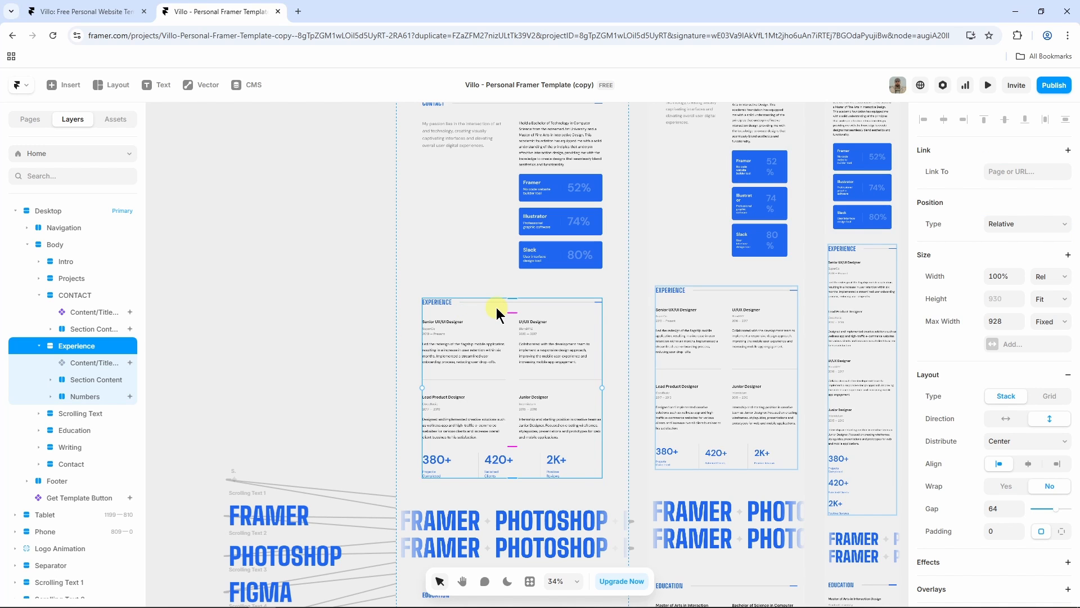
Delete the Experience section from the Home page.
{"action": "key", "text": "Delete"}
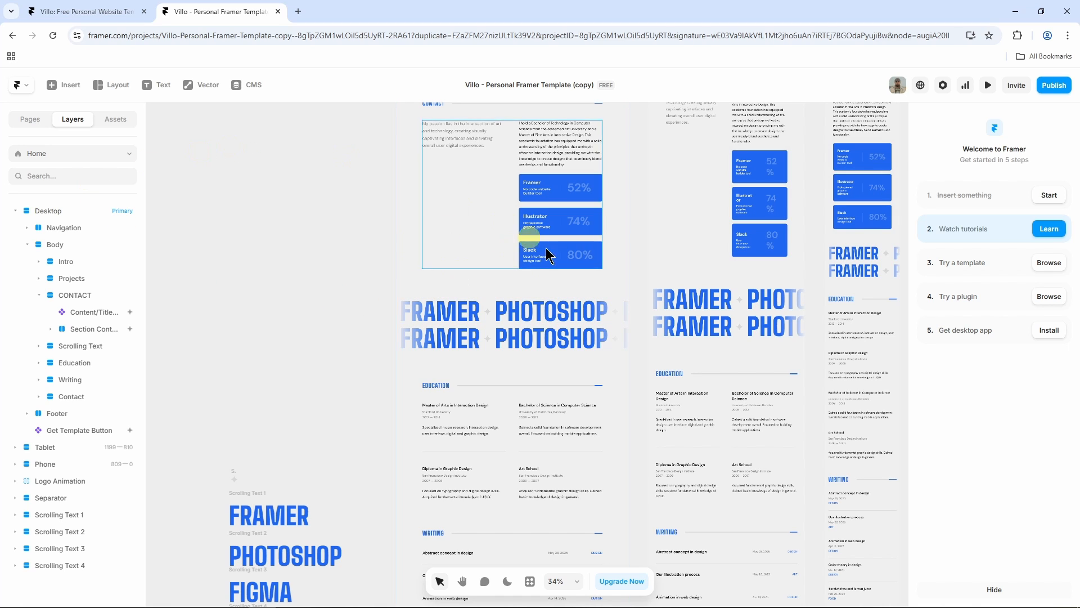
{"action": "scroll", "coordinate": [482, 314], "scroll_direction": "down", "scroll_amount": 1}
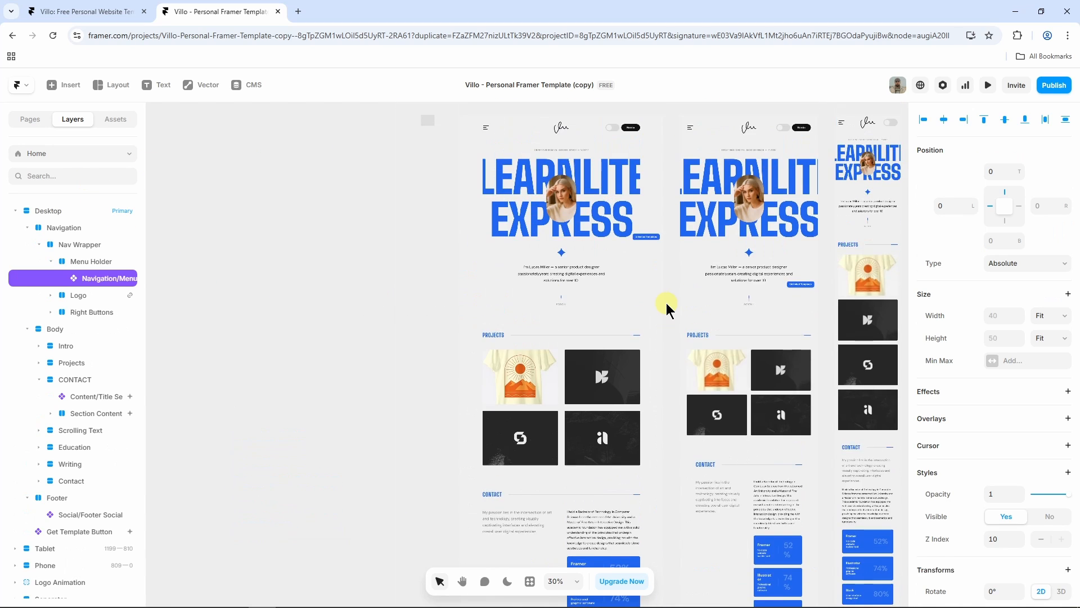
{"action": "scroll", "coordinate": [667, 303], "scroll_direction": "up", "scroll_amount": 3}
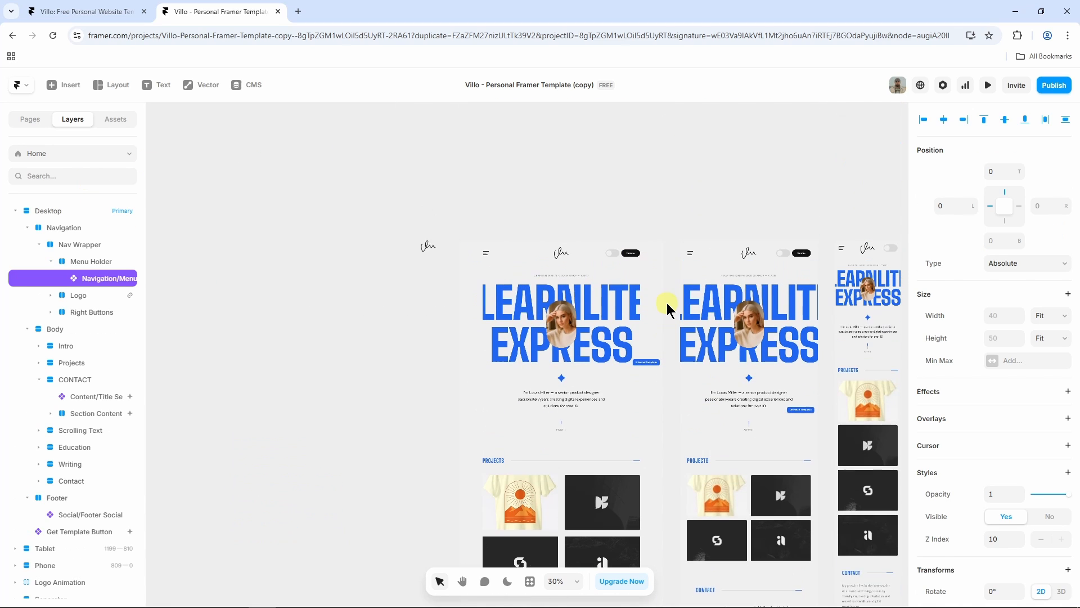
Preview the site, open and close its navigation menu to check the listed links, and exit the preview.
{"action": "left_click", "coordinate": [989, 85]}
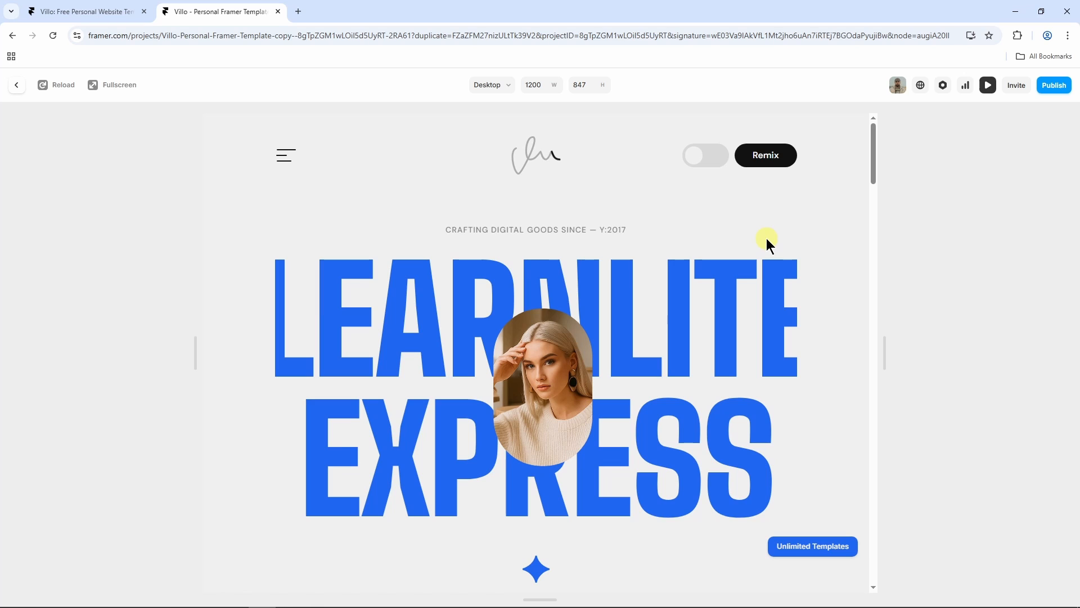
{"action": "left_click", "coordinate": [281, 158]}
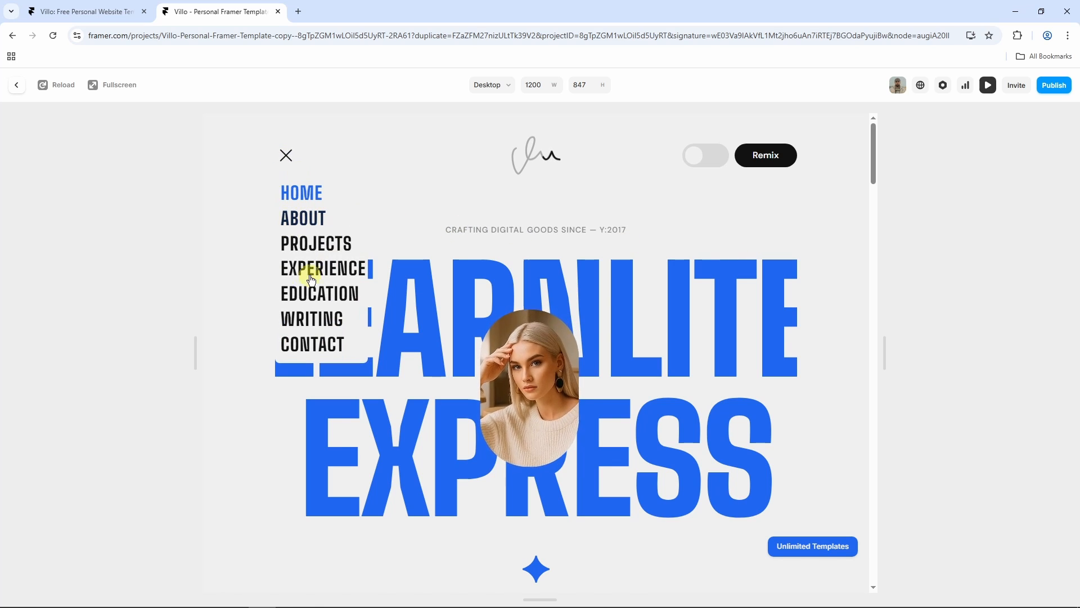
{"action": "left_click", "coordinate": [283, 158]}
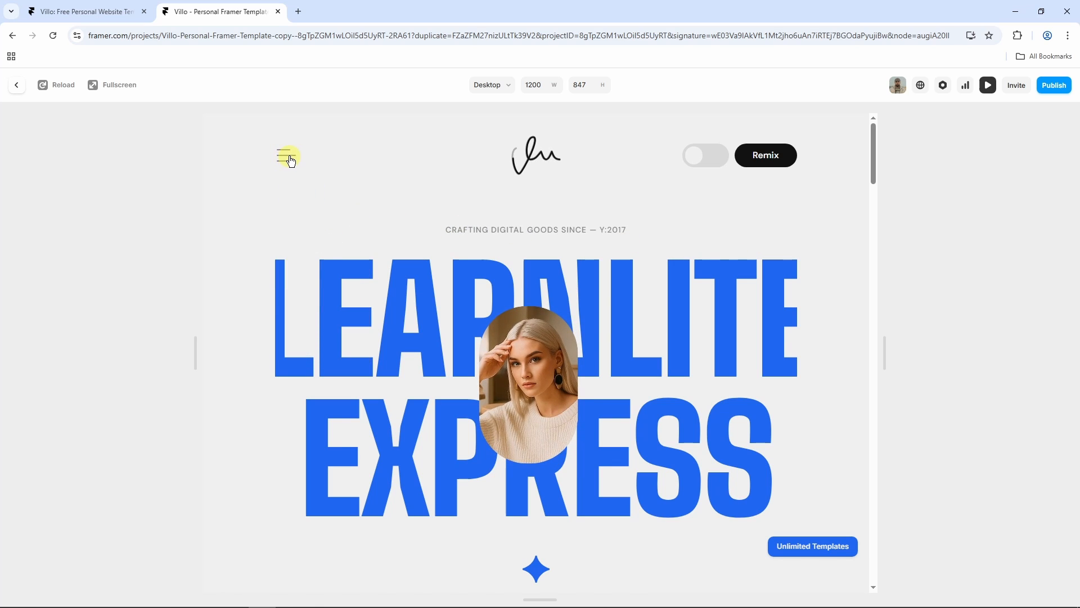
{"action": "left_click", "coordinate": [291, 160]}
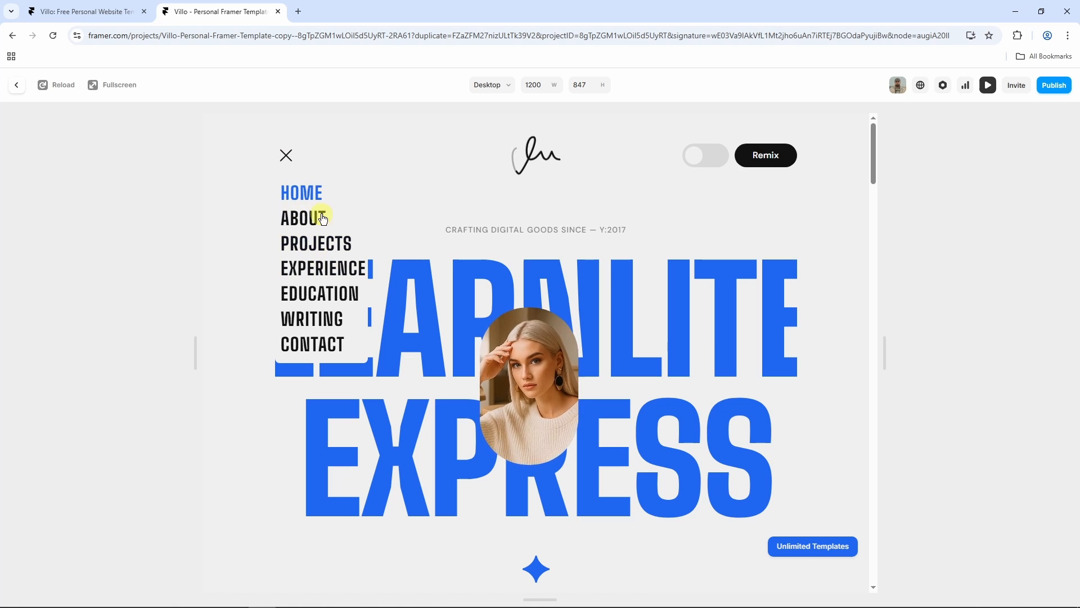
{"action": "left_click", "coordinate": [287, 159]}
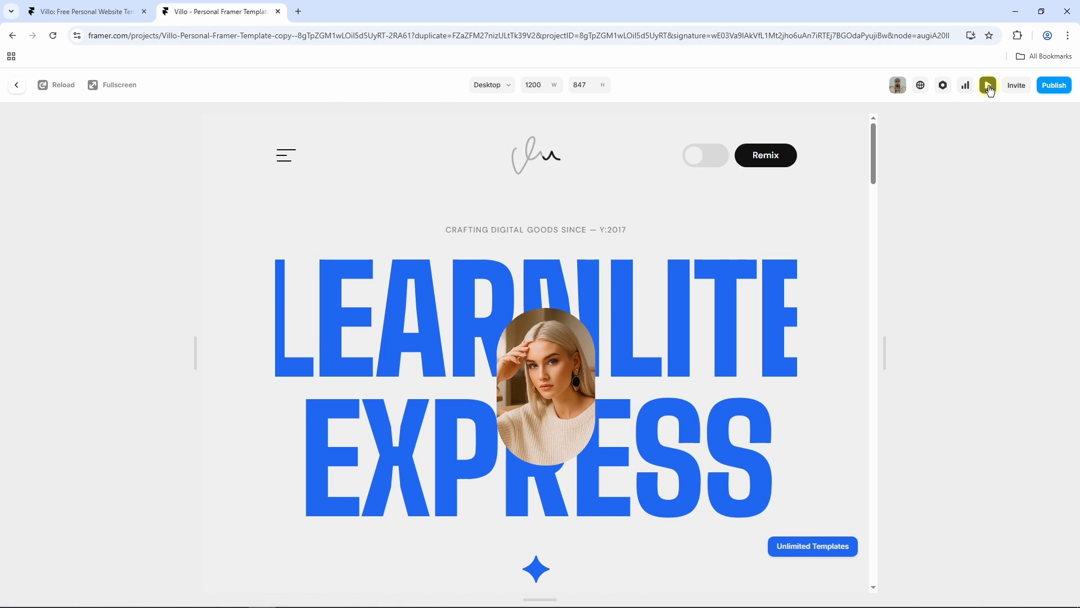
{"action": "left_click", "coordinate": [990, 88]}
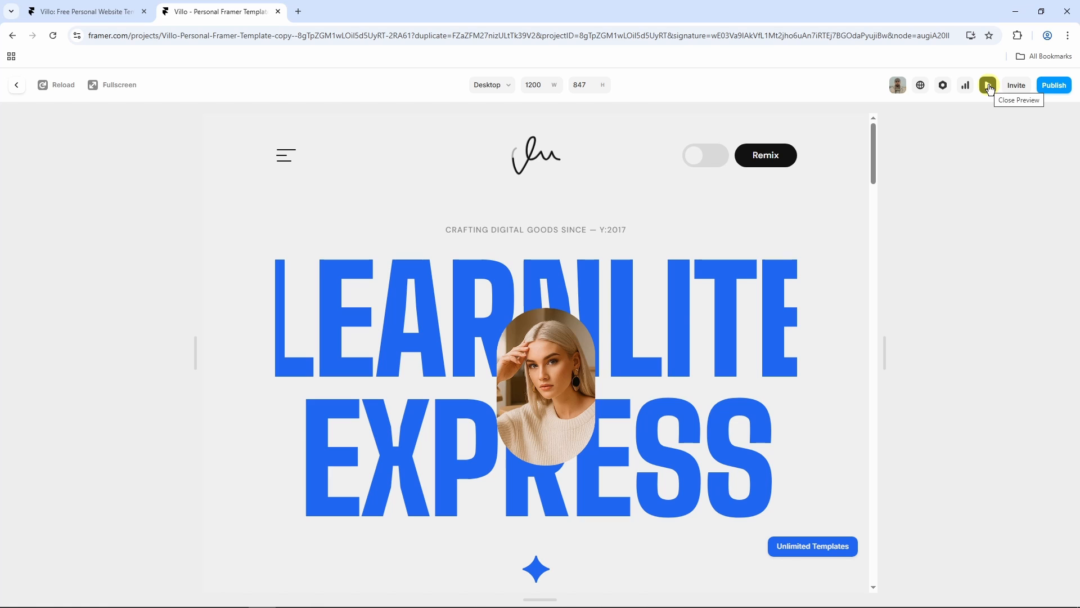
{"action": "left_click", "coordinate": [989, 87]}
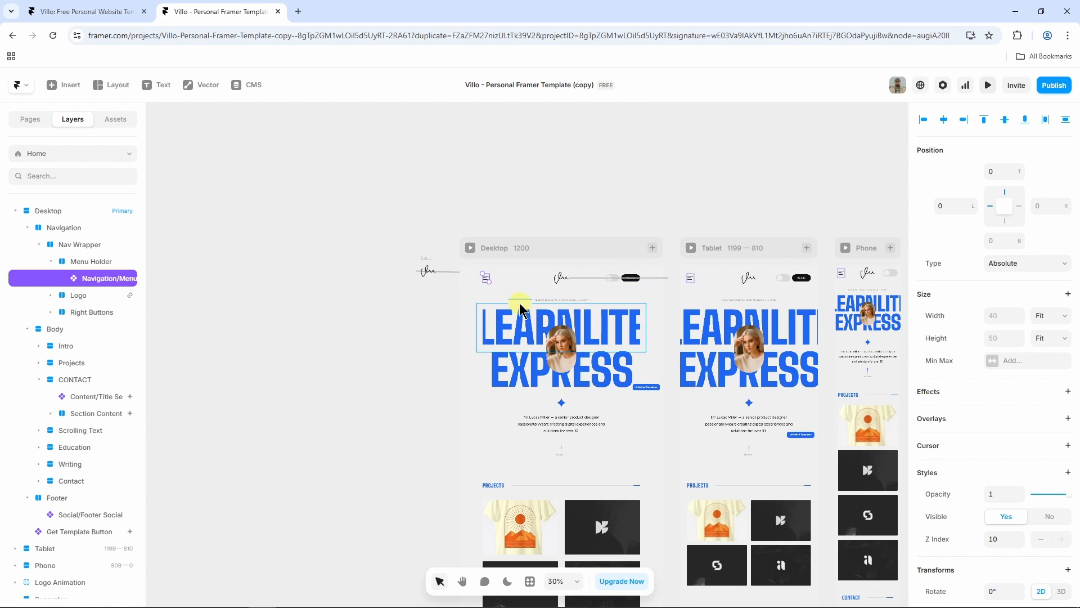
Open the navigation menu component in the Desktop layout's header for editing.
{"action": "scroll", "coordinate": [484, 283], "scroll_direction": "up", "scroll_amount": 3}
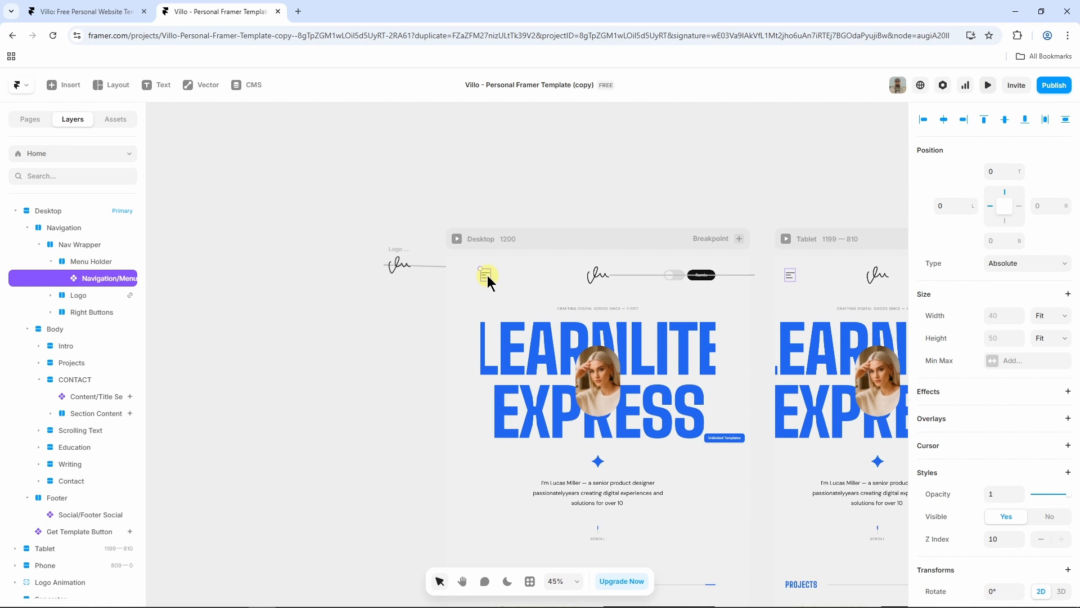
{"action": "scroll", "coordinate": [487, 279], "scroll_direction": "up", "scroll_amount": 3}
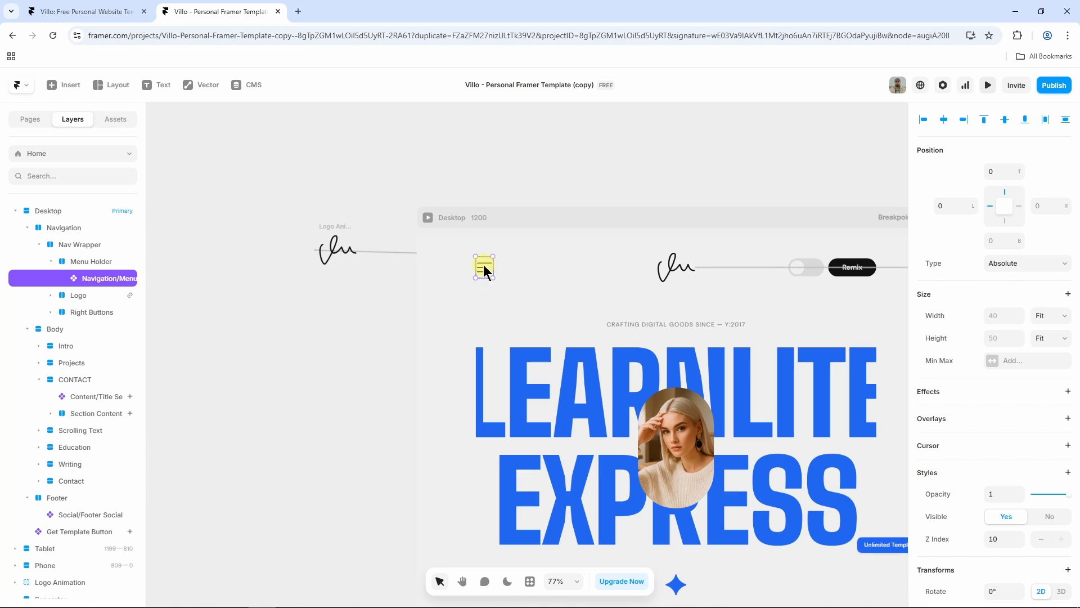
{"action": "double_click", "coordinate": [486, 266]}
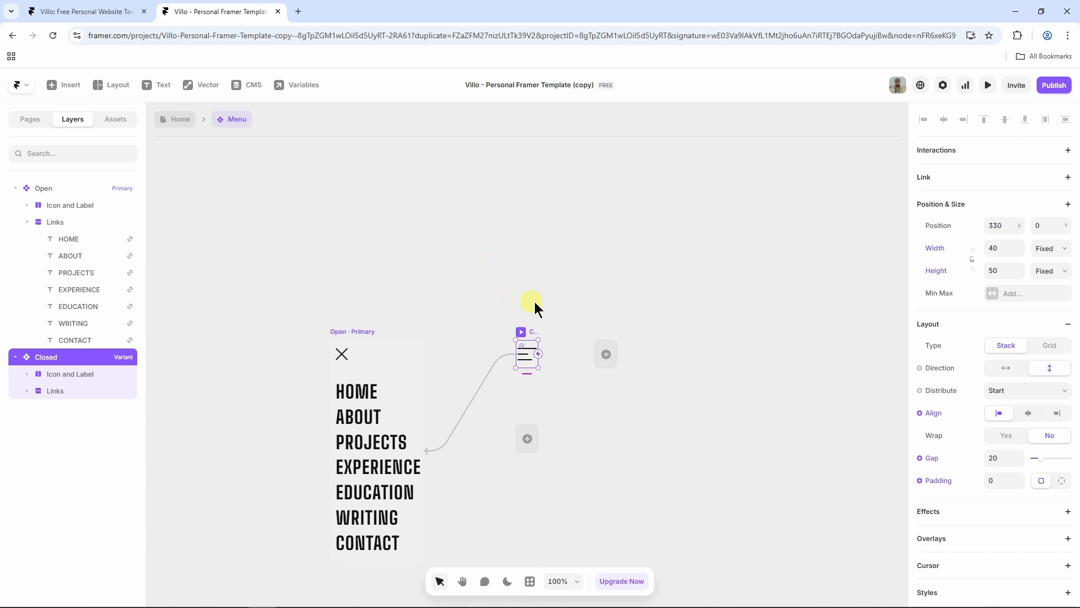
{"action": "scroll", "coordinate": [490, 338], "scroll_direction": "up", "scroll_amount": 2}
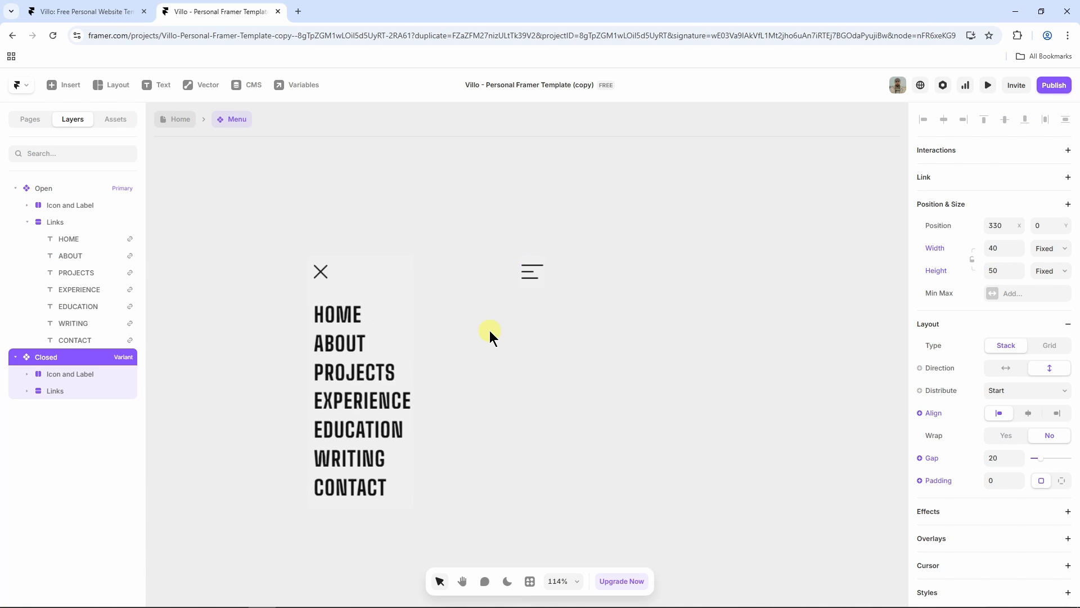
{"action": "scroll", "coordinate": [499, 371], "scroll_direction": "down", "scroll_amount": 1}
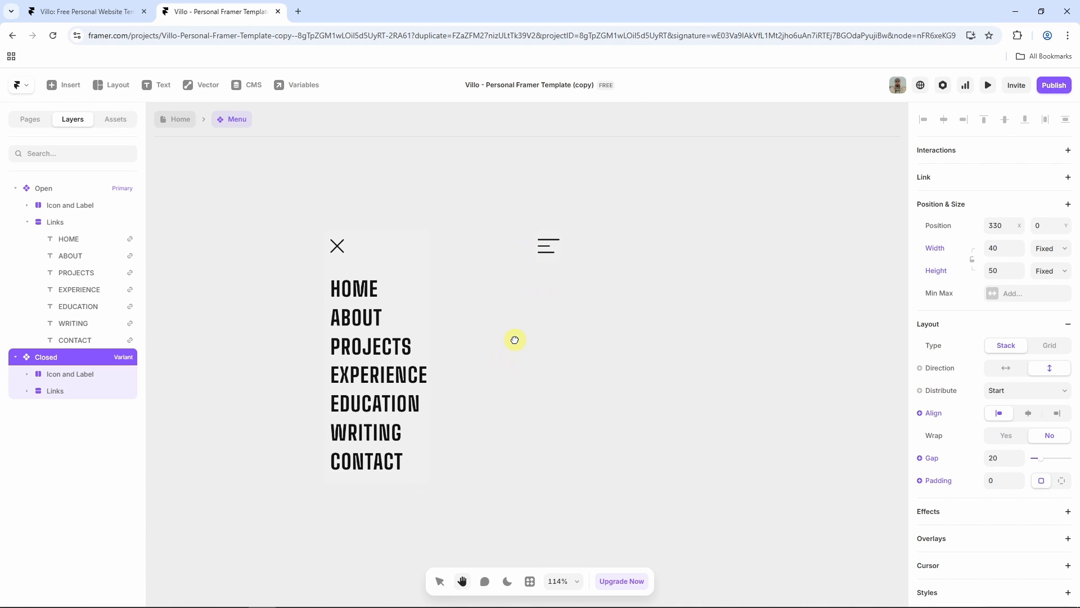
Link the HOME item in the menu's Open variant to the /experience page.
{"action": "left_click", "coordinate": [371, 288]}
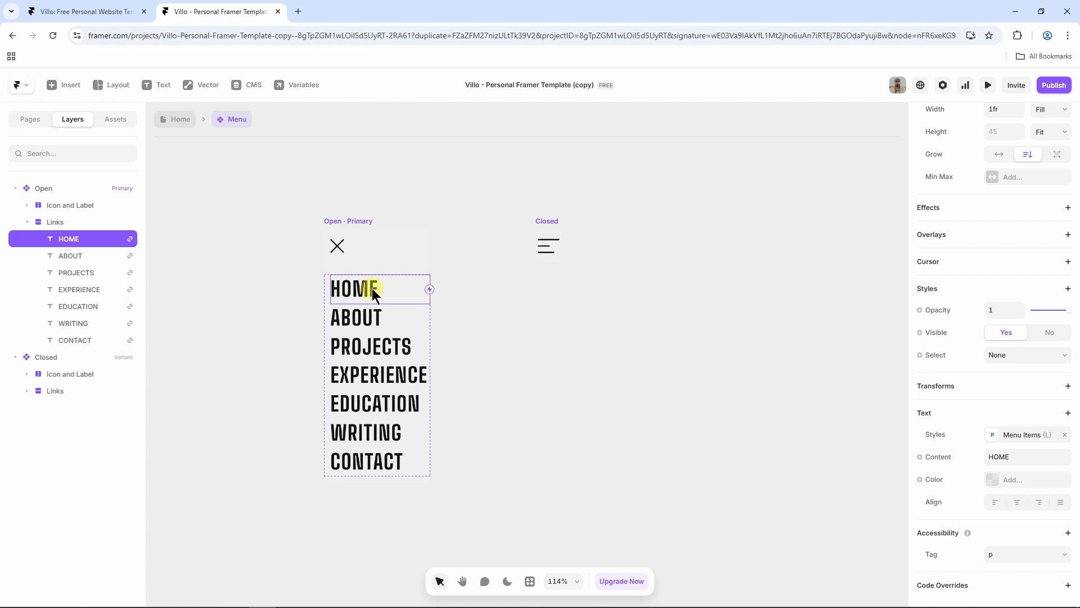
{"action": "scroll", "coordinate": [956, 298], "scroll_direction": "up", "scroll_amount": 4}
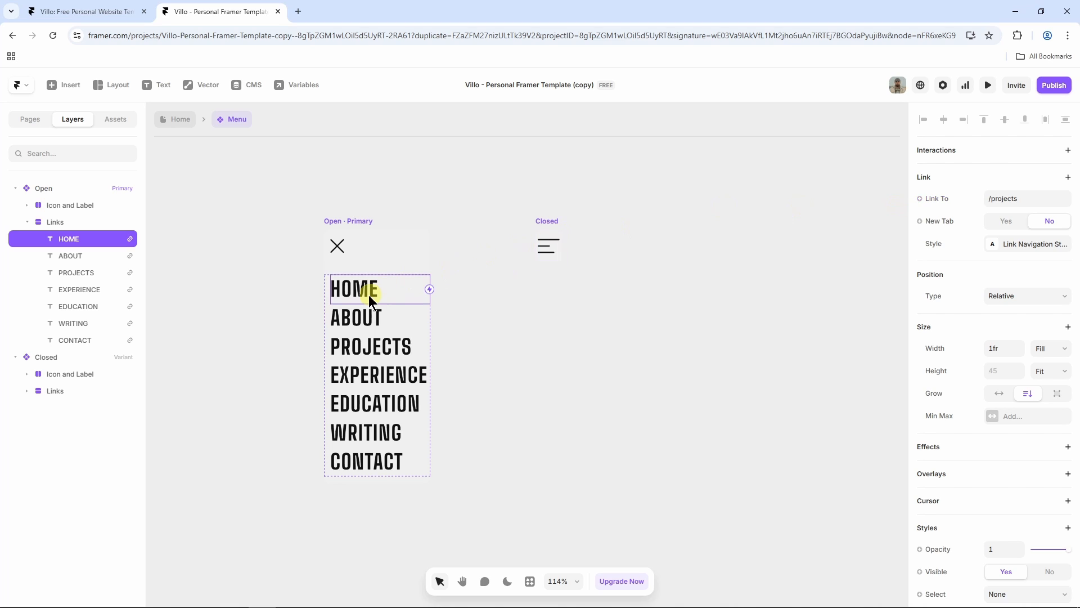
{"action": "left_click", "coordinate": [1011, 198]}
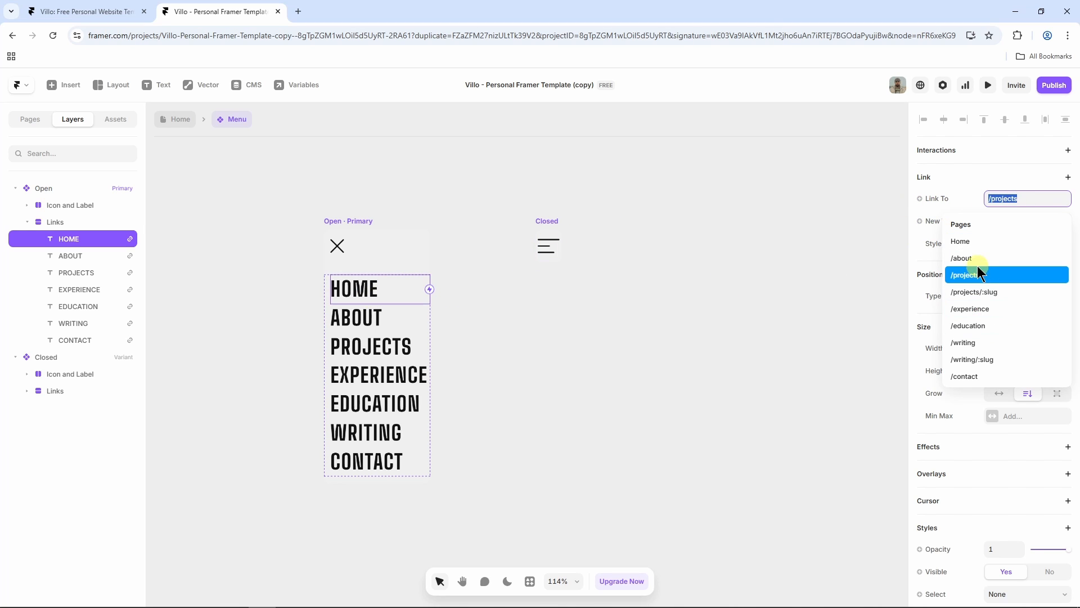
{"action": "left_click", "coordinate": [986, 310]}
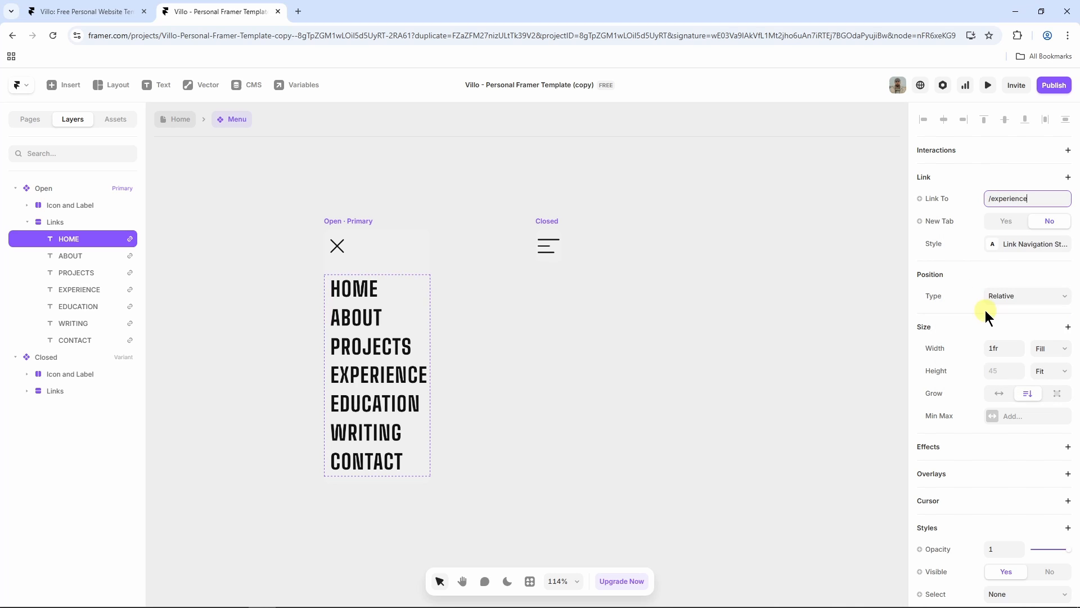
Turn the HOME link's new-tab option on and back off, and view the available link styles.
{"action": "left_click", "coordinate": [1008, 225]}
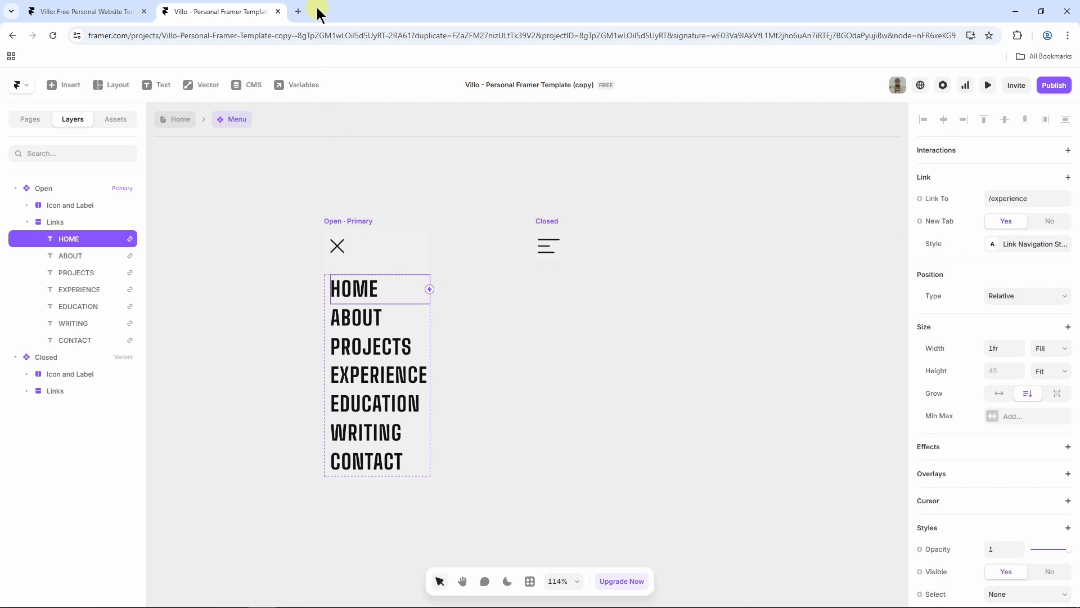
{"action": "left_click", "coordinate": [1049, 224]}
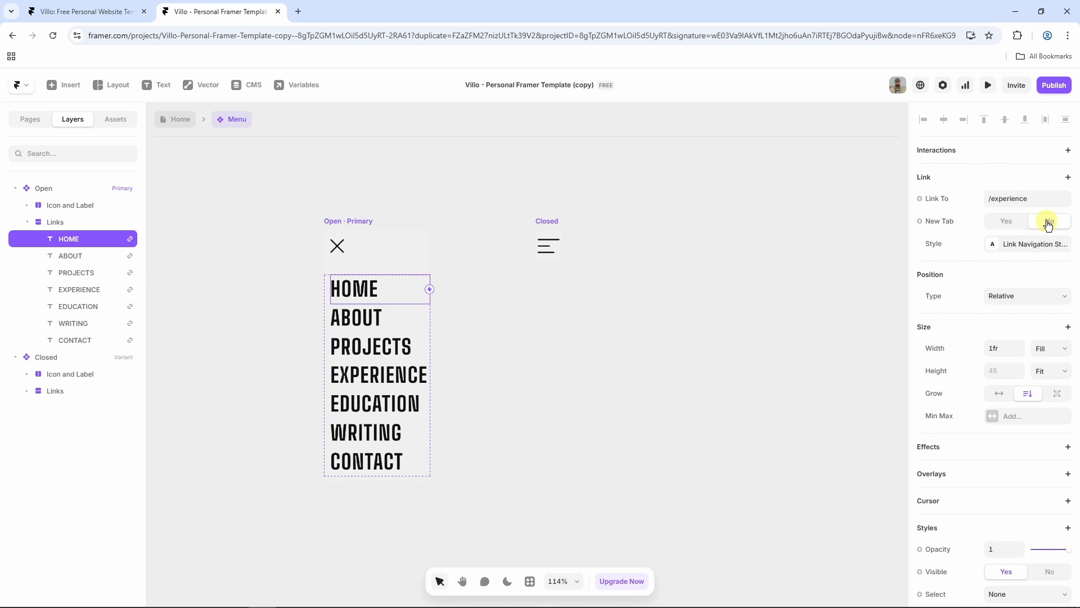
{"action": "left_click", "coordinate": [1009, 248]}
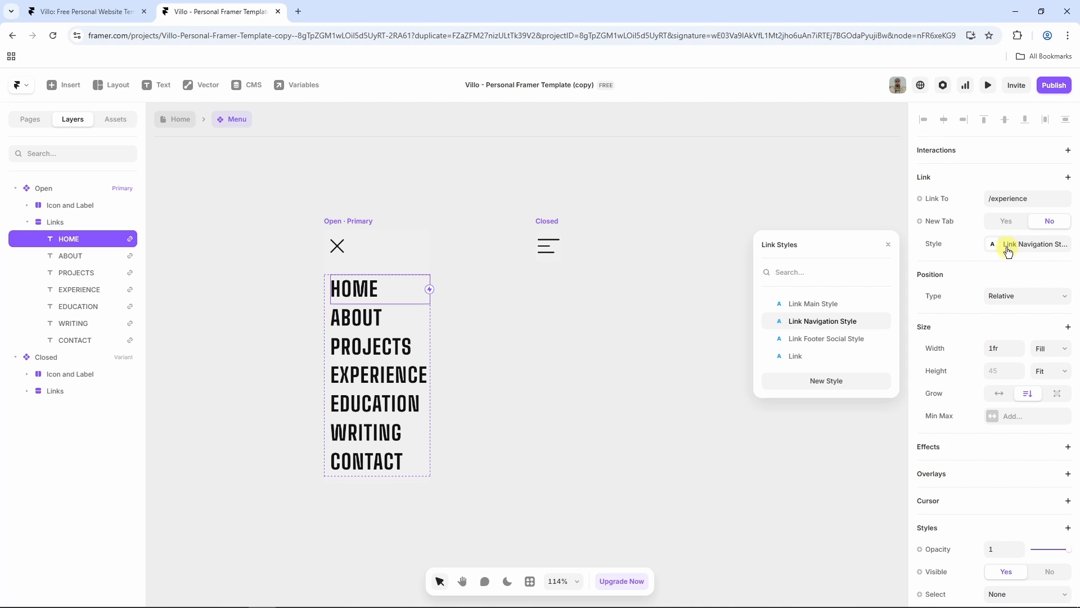
Change the text content of the menu's HOME item to DESIGN.
{"action": "scroll", "coordinate": [968, 231], "scroll_direction": "down", "scroll_amount": 4}
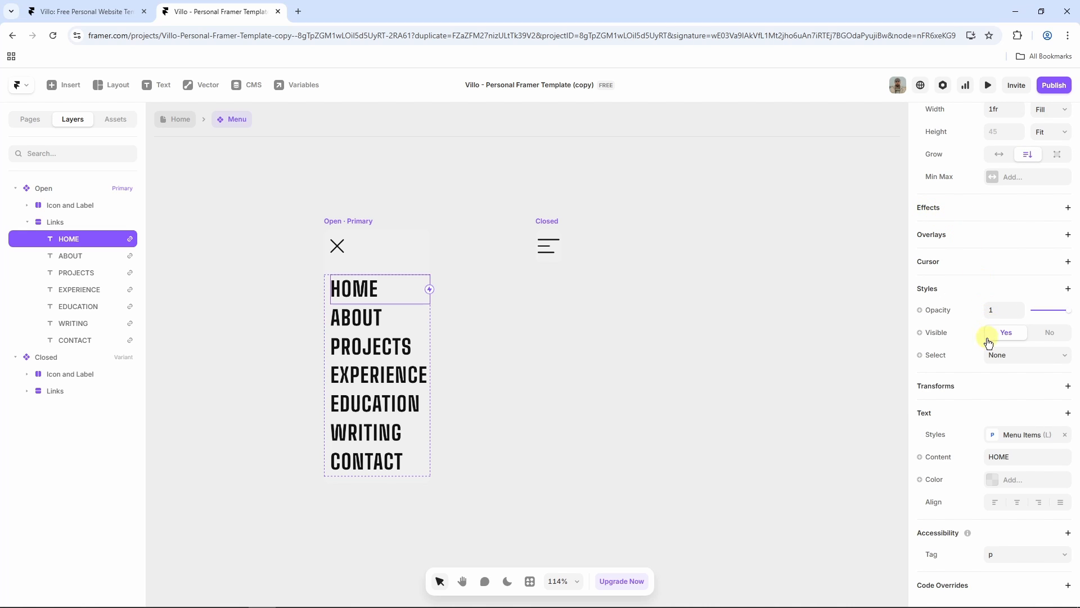
{"action": "left_click", "coordinate": [1011, 457]}
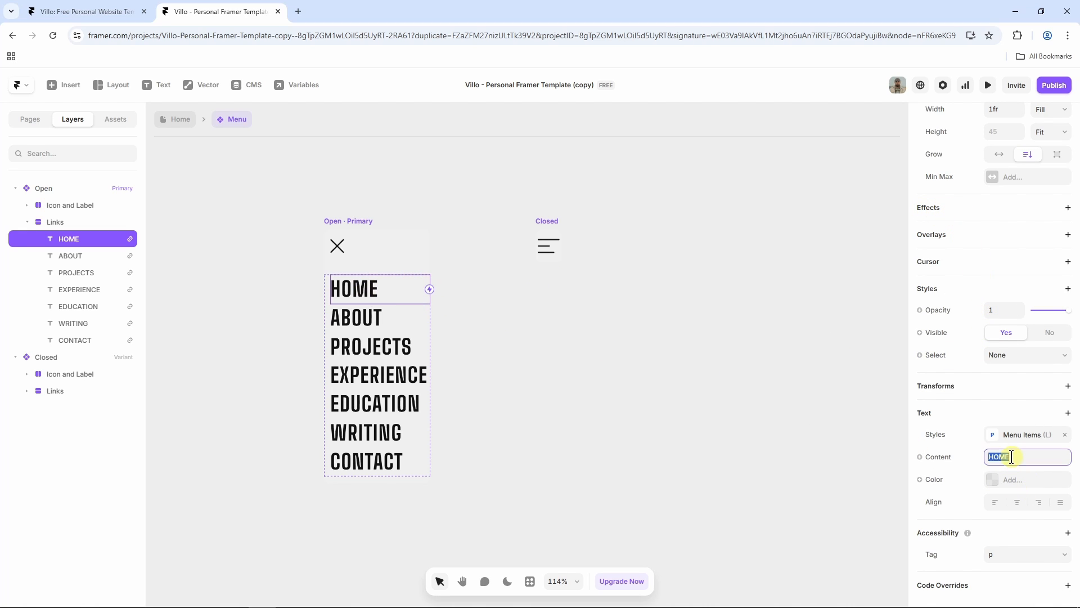
{"action": "left_click", "coordinate": [773, 305]}
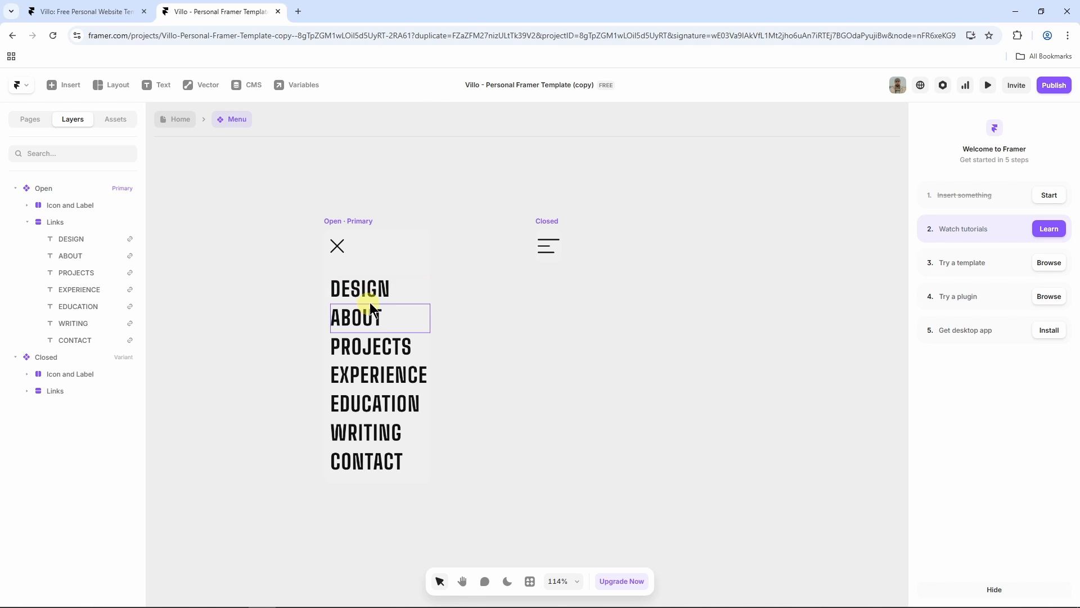
{"action": "left_click", "coordinate": [377, 317]}
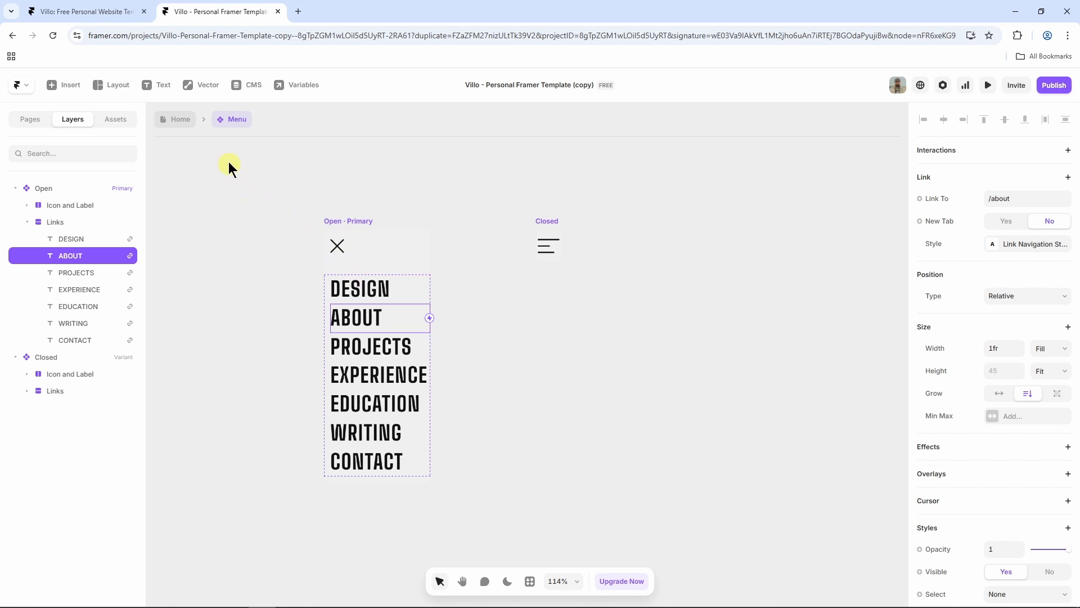
Return to the Home page, preview the site, follow the DESIGN menu link, review the Experience page, and exit the preview.
{"action": "left_click", "coordinate": [181, 121]}
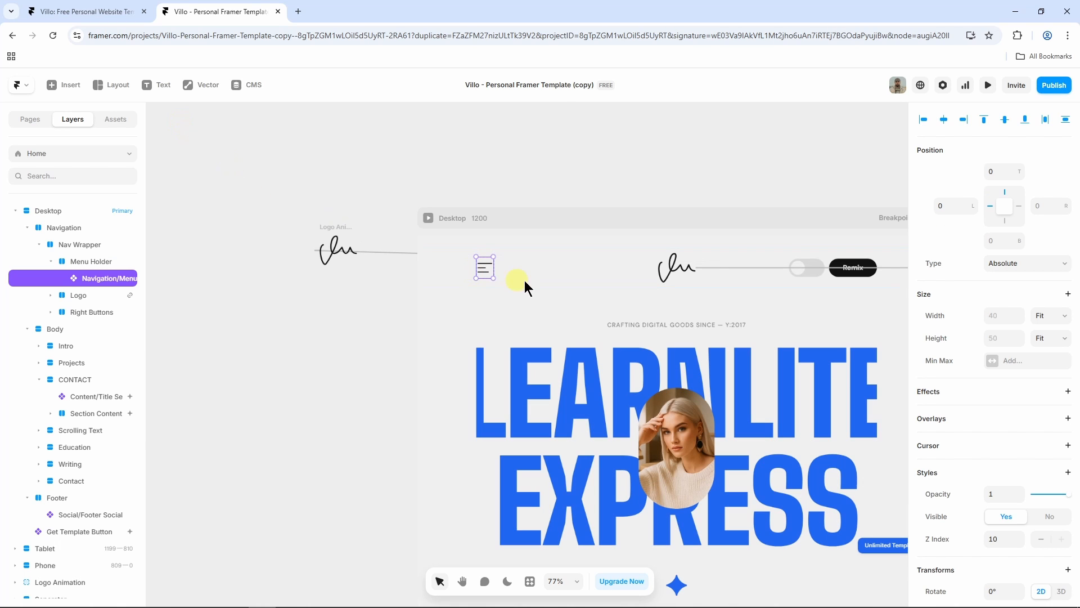
{"action": "left_click", "coordinate": [987, 87]}
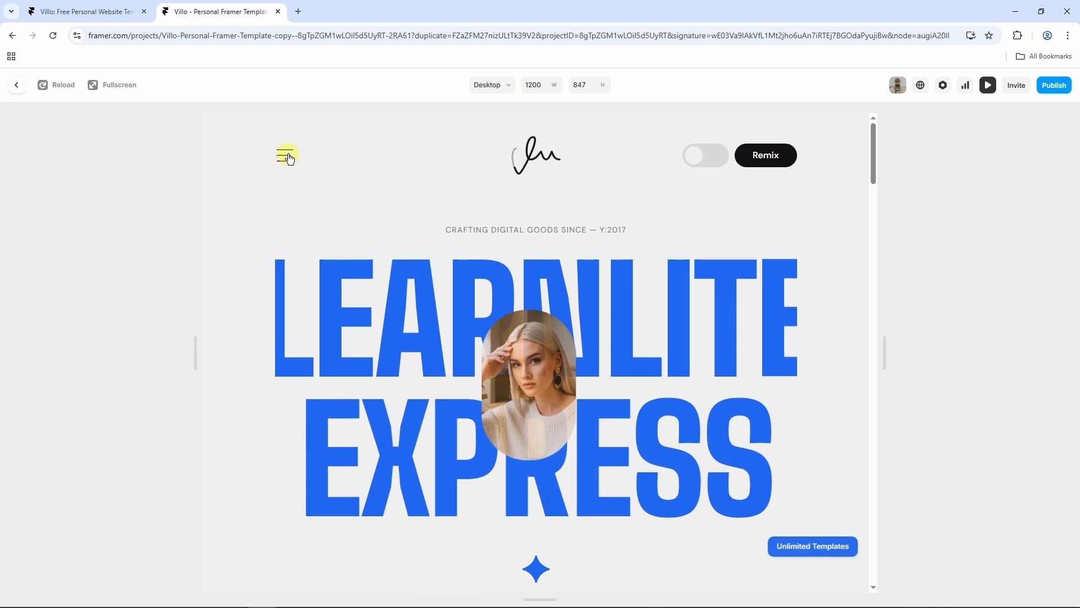
{"action": "left_click", "coordinate": [286, 155]}
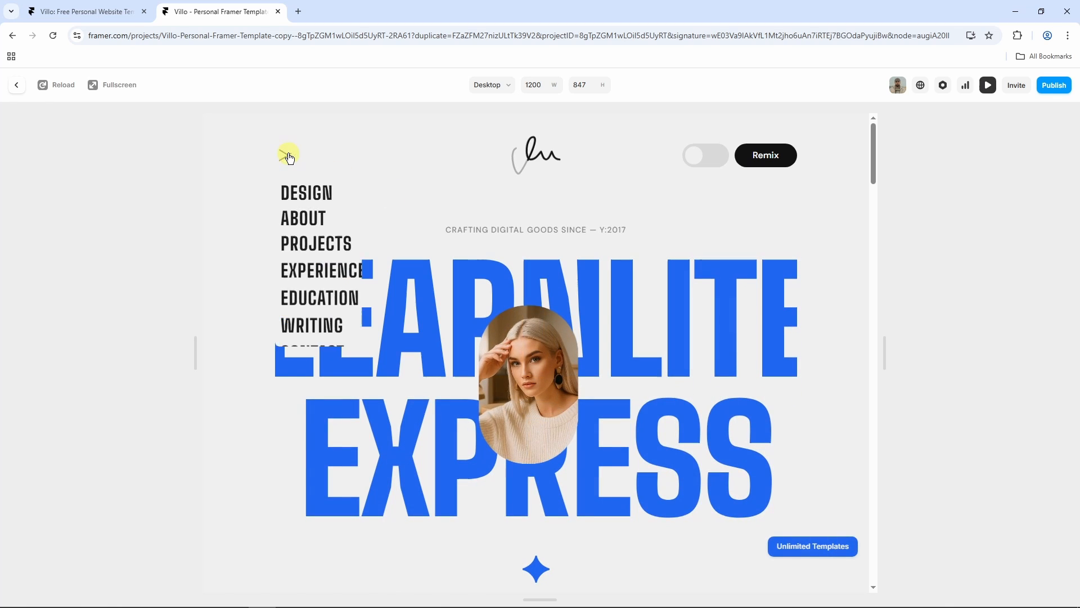
{"action": "left_click", "coordinate": [314, 194]}
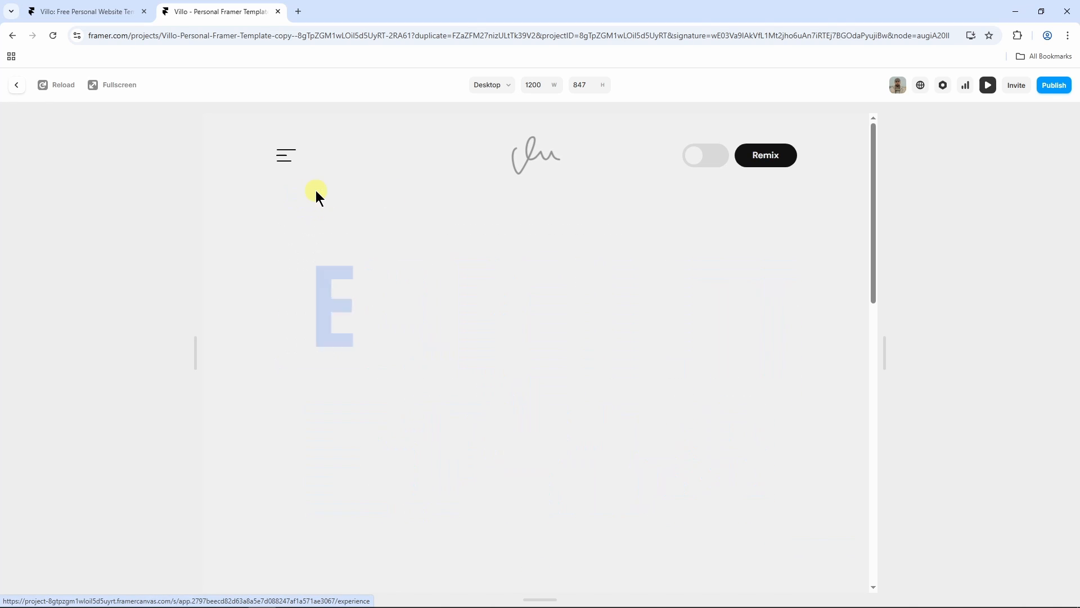
{"action": "left_click", "coordinate": [286, 160]}
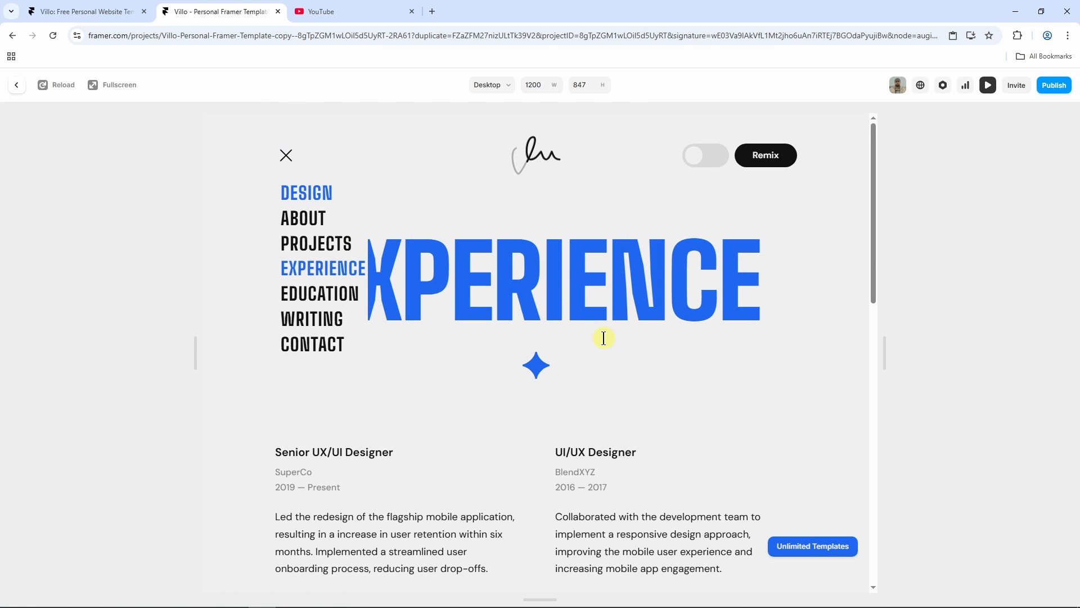
{"action": "scroll", "coordinate": [636, 348], "scroll_direction": "down", "scroll_amount": 10}
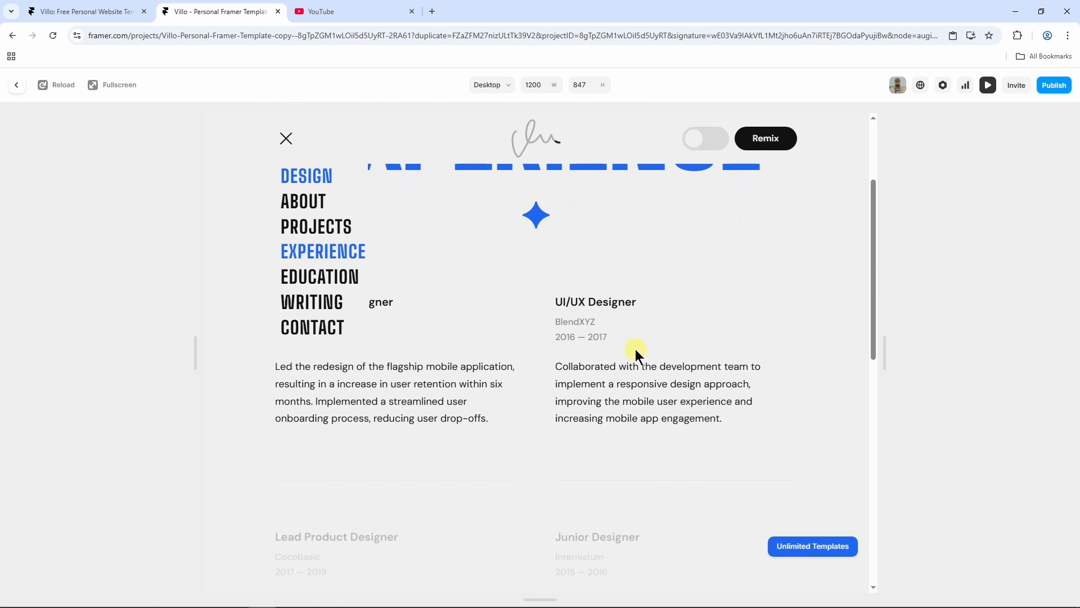
{"action": "scroll", "coordinate": [636, 348], "scroll_direction": "up", "scroll_amount": 10}
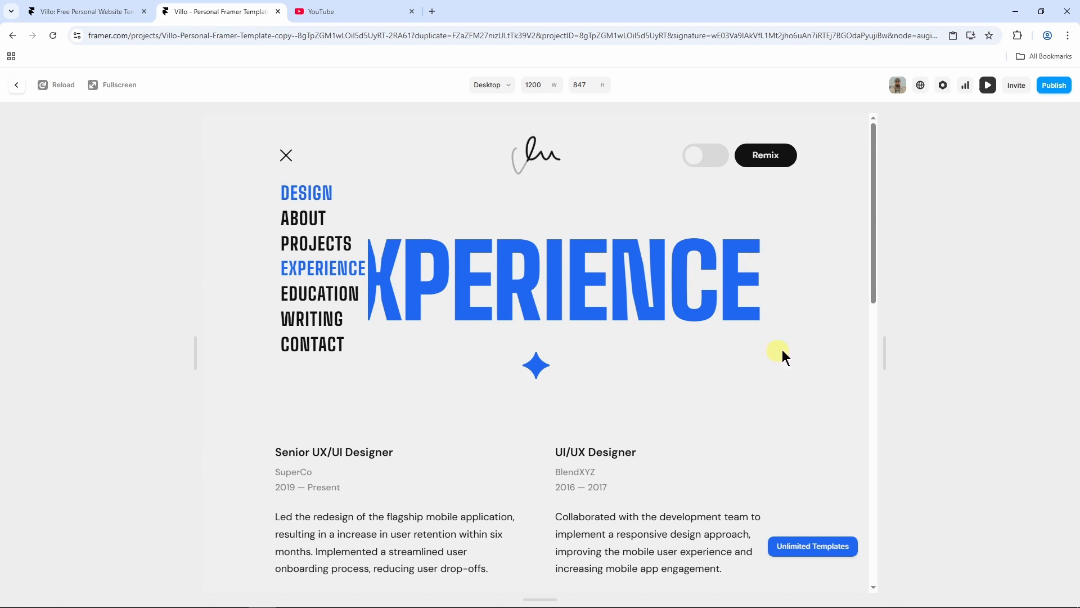
{"action": "left_click", "coordinate": [989, 87]}
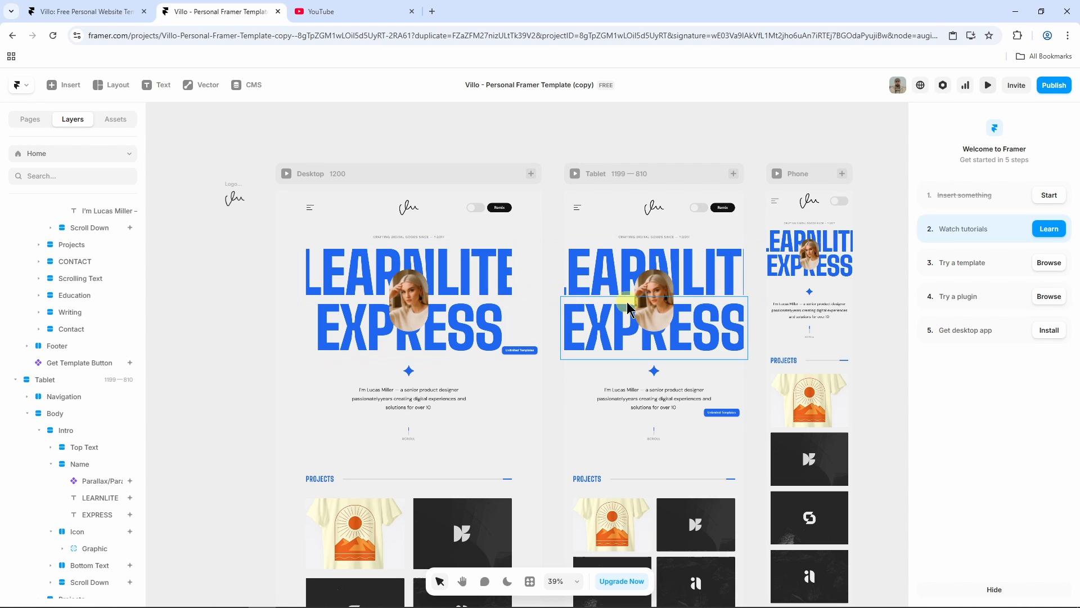
Set the Heading 1 text style's size to 200 px at the M breakpoint for the Tablet layout's LEARNLITE and EXPRESS headings.
{"action": "left_click", "coordinate": [729, 277]}
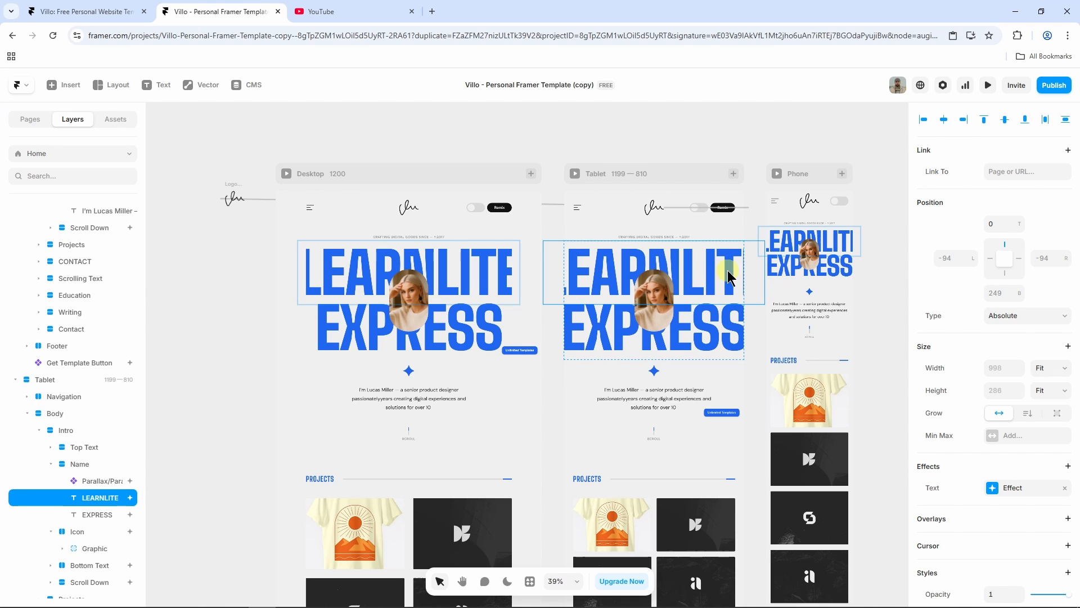
{"action": "left_click", "coordinate": [727, 320], "text": "shift"}
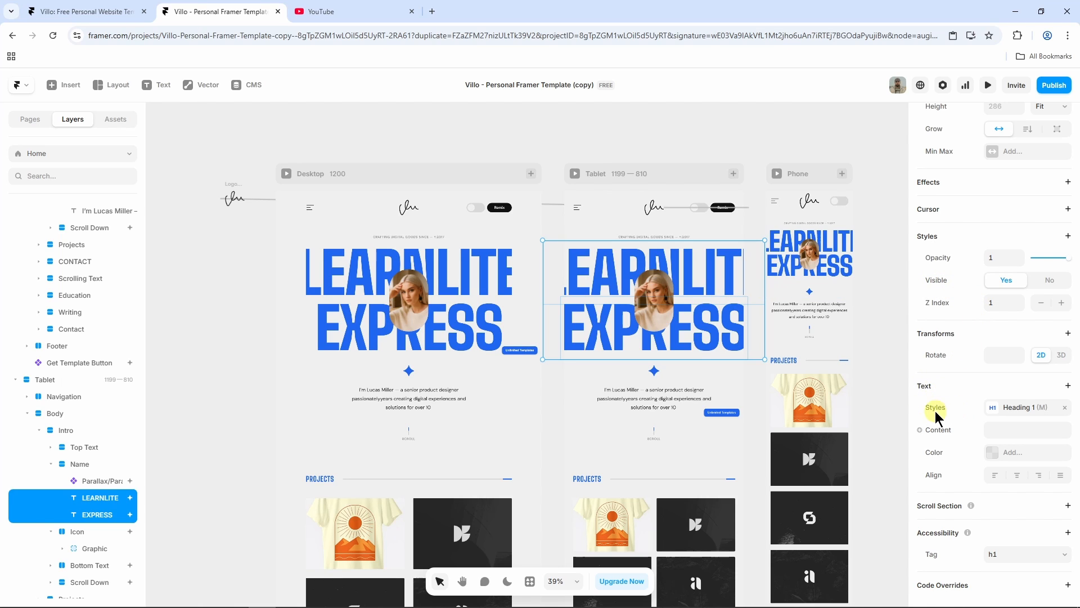
{"action": "left_click", "coordinate": [1023, 414]}
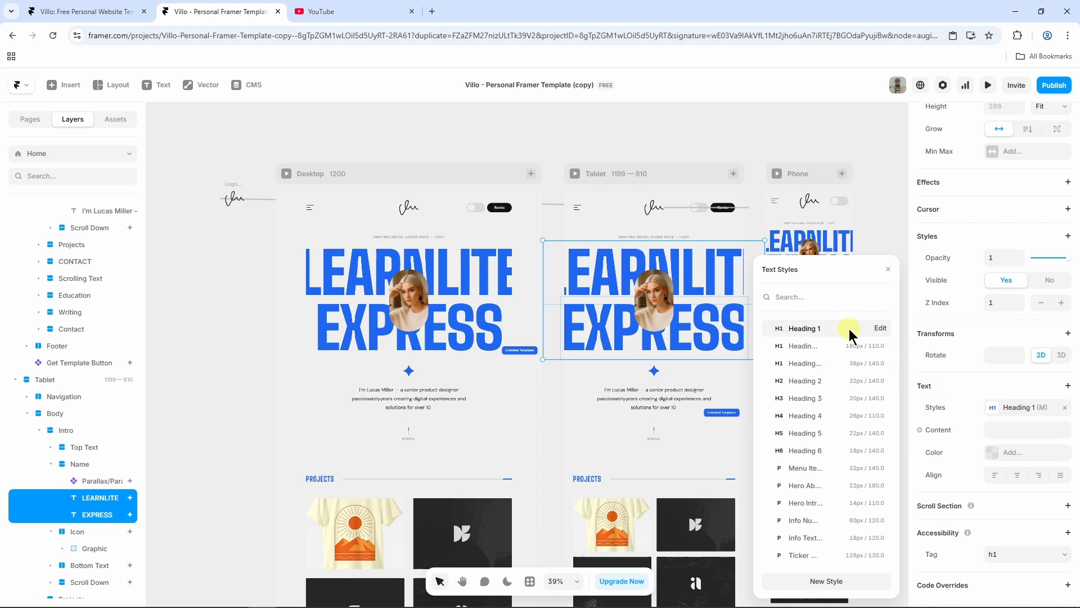
{"action": "left_click", "coordinate": [880, 331]}
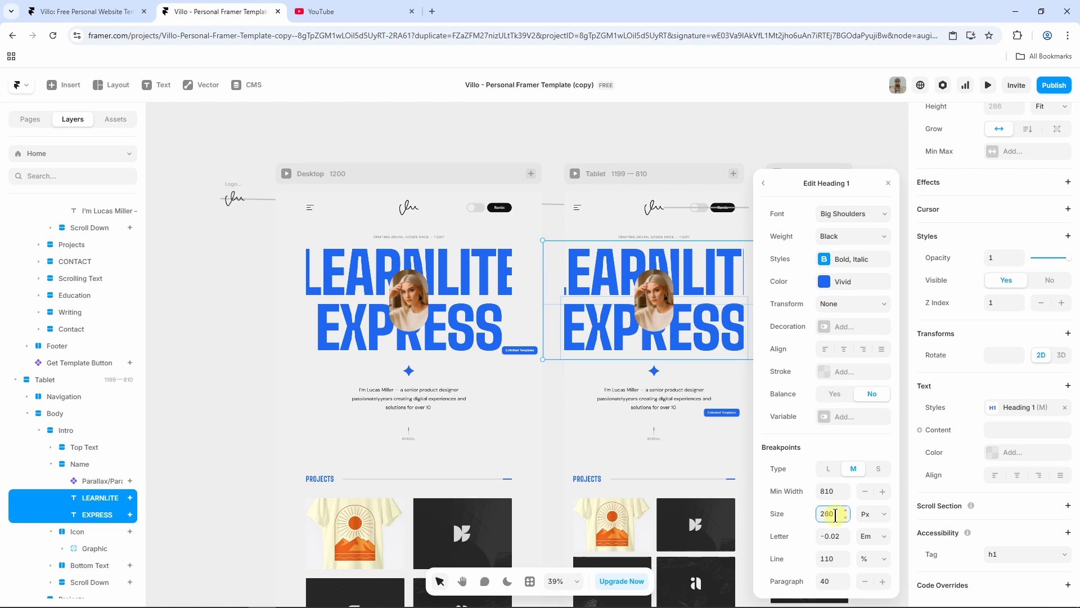
{"action": "double_click", "coordinate": [819, 513]}
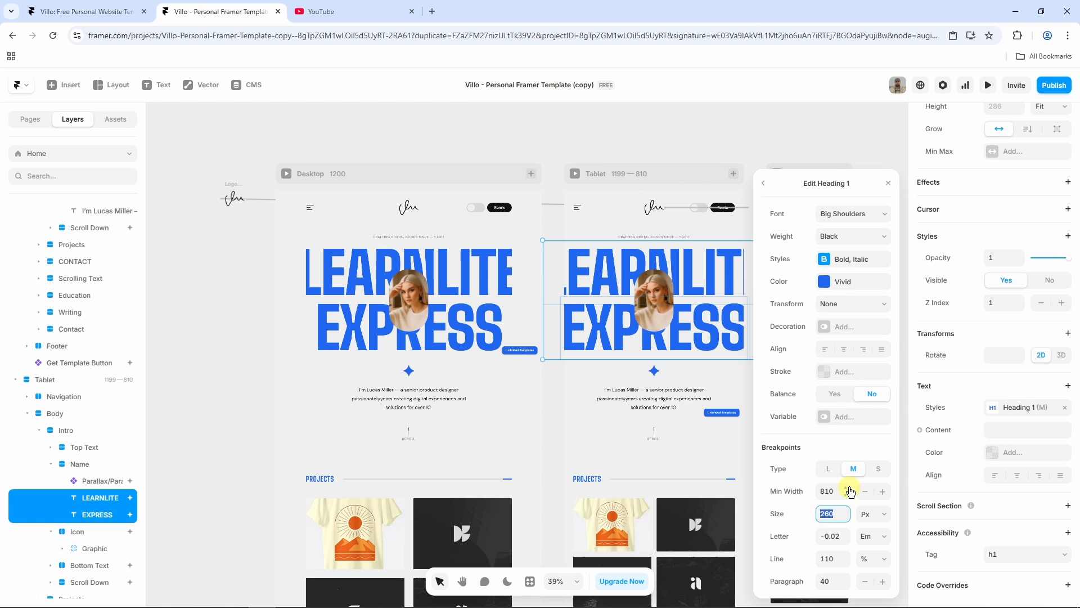
{"action": "type", "text": "200"}
{"action": "left_click", "coordinate": [888, 183]}
{"action": "left_click", "coordinate": [880, 210]}
Reposition the Tablet layout's LEARNLITE heading lower and its EXPRESS heading higher around the portrait, keeping both horizontally centred.
{"action": "left_click", "coordinate": [708, 273]}
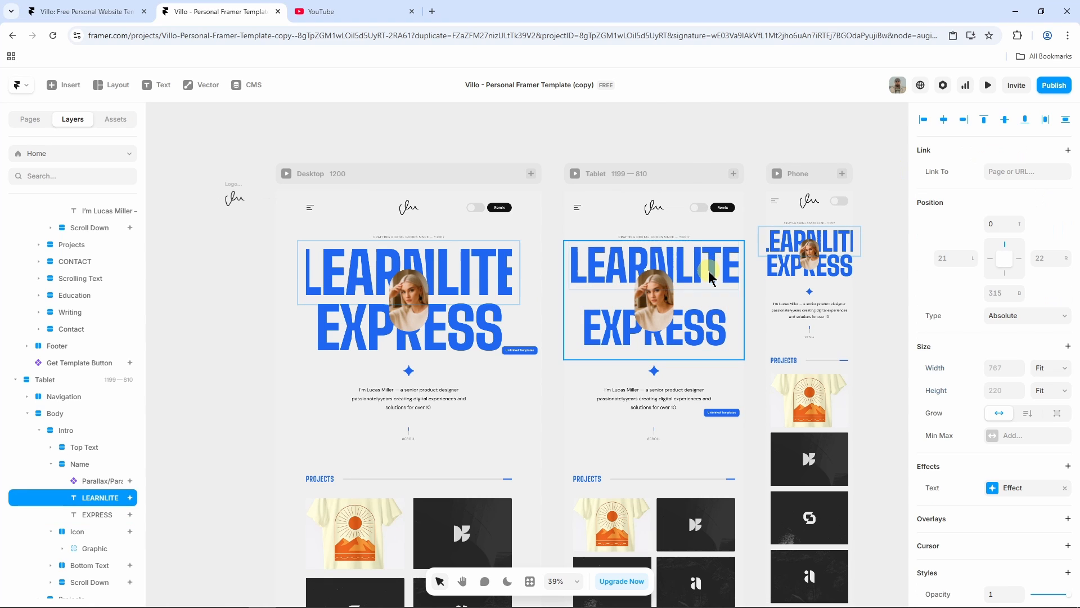
{"action": "left_click", "coordinate": [698, 331]}
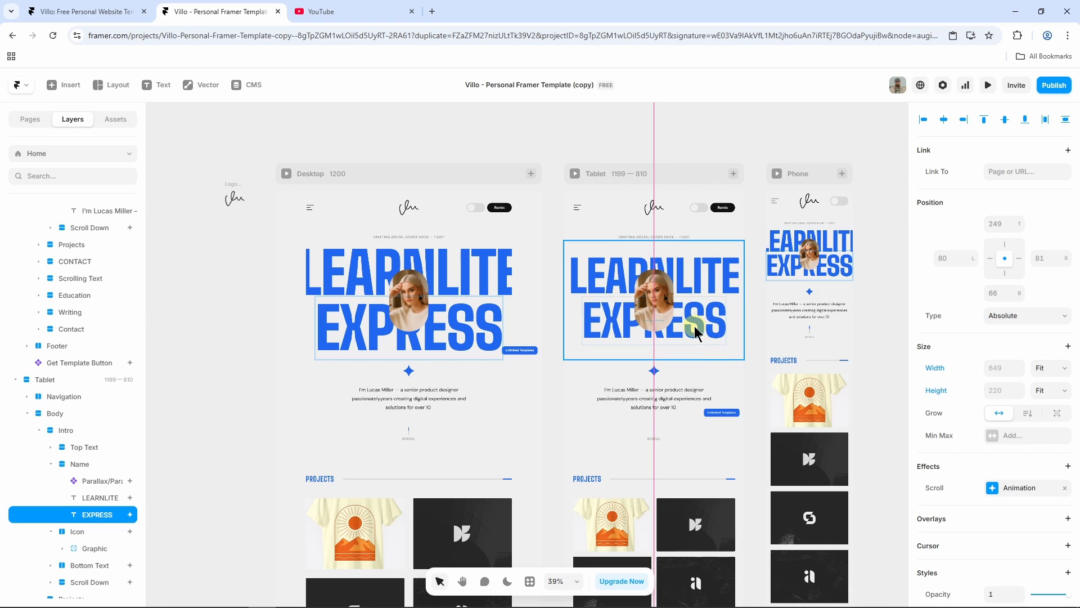
{"action": "left_click", "coordinate": [858, 278]}
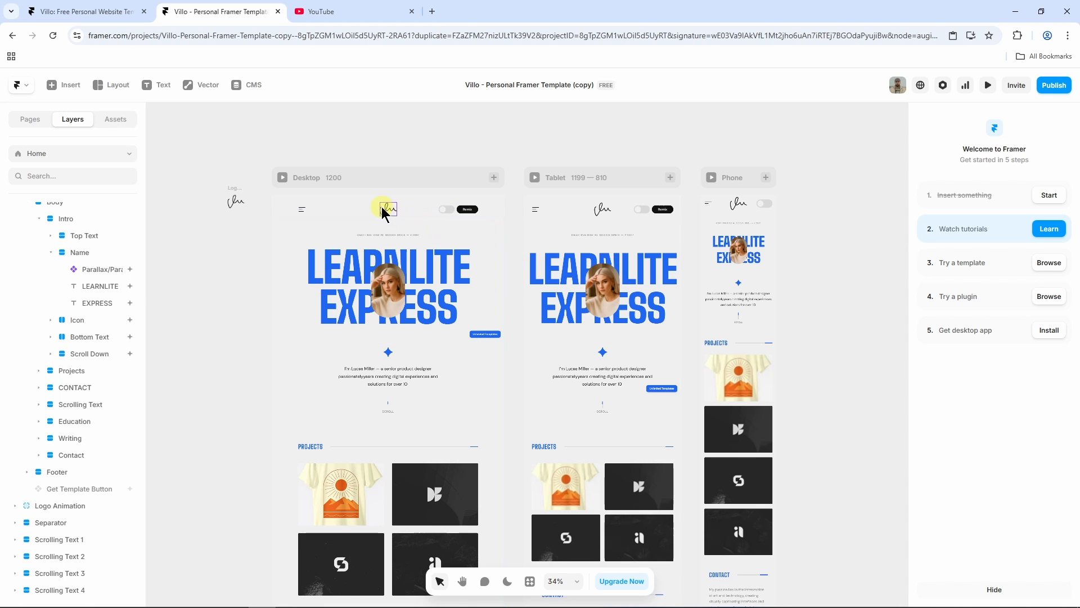
Delete the signature logo's path from the Desktop layout's navigation bar.
{"action": "scroll", "coordinate": [386, 211], "scroll_direction": "up", "scroll_amount": 5}
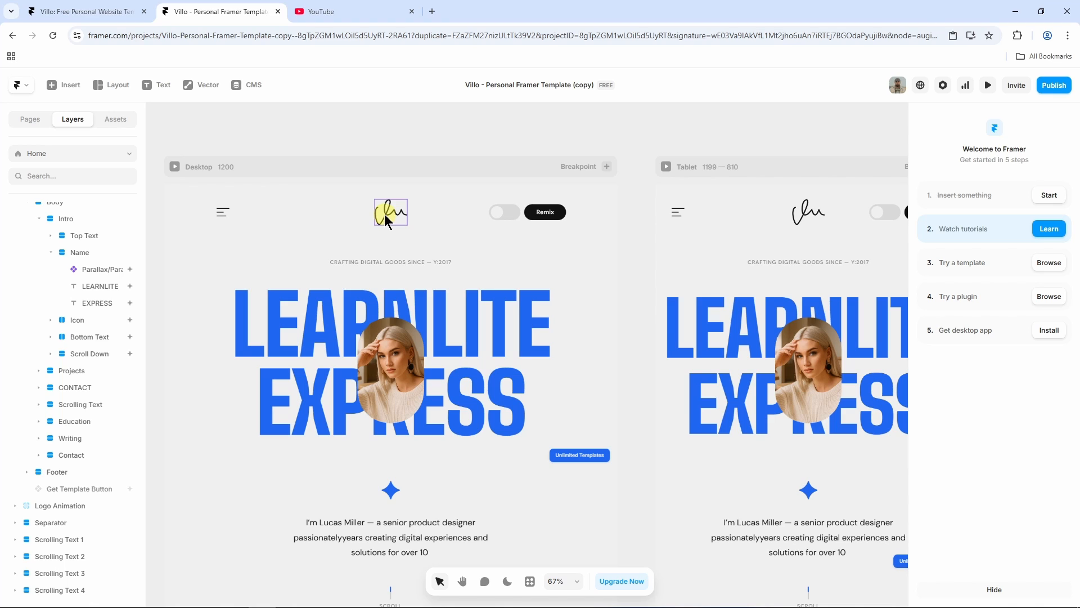
{"action": "left_click", "coordinate": [386, 219]}
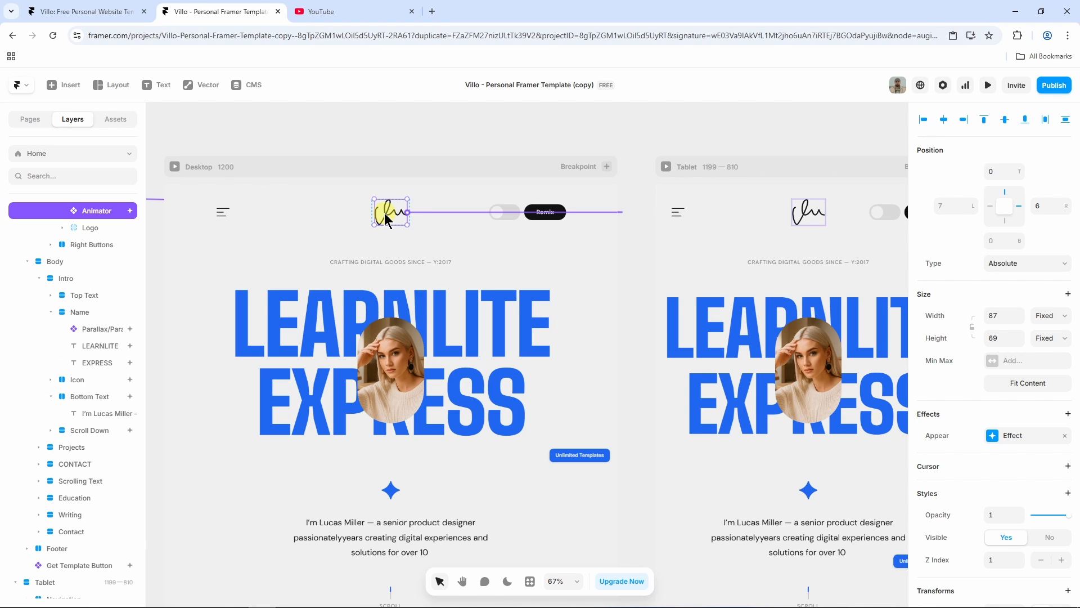
{"action": "double_click", "coordinate": [386, 217]}
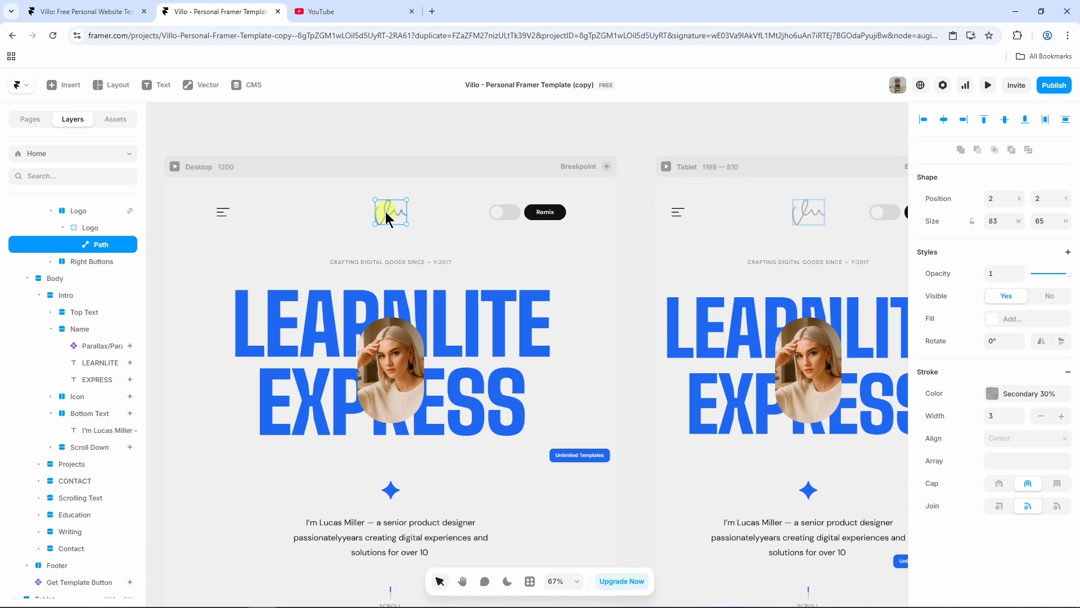
{"action": "key", "text": "Delete"}
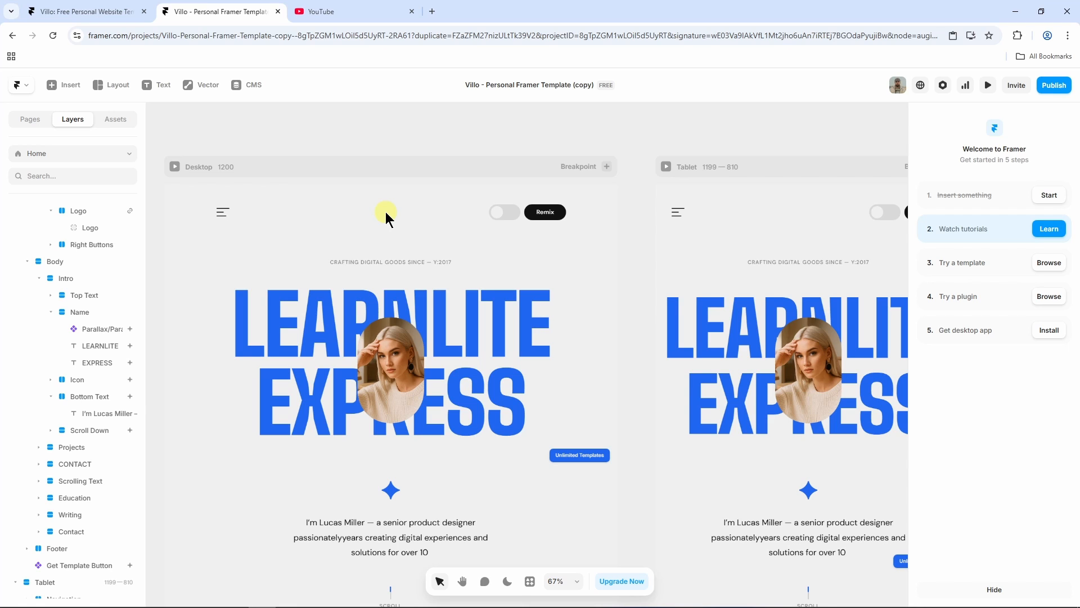
Try adding a ready-made two-column feature section below the Desktop navigation bar, and undo the insertion.
{"action": "left_click", "coordinate": [66, 87]}
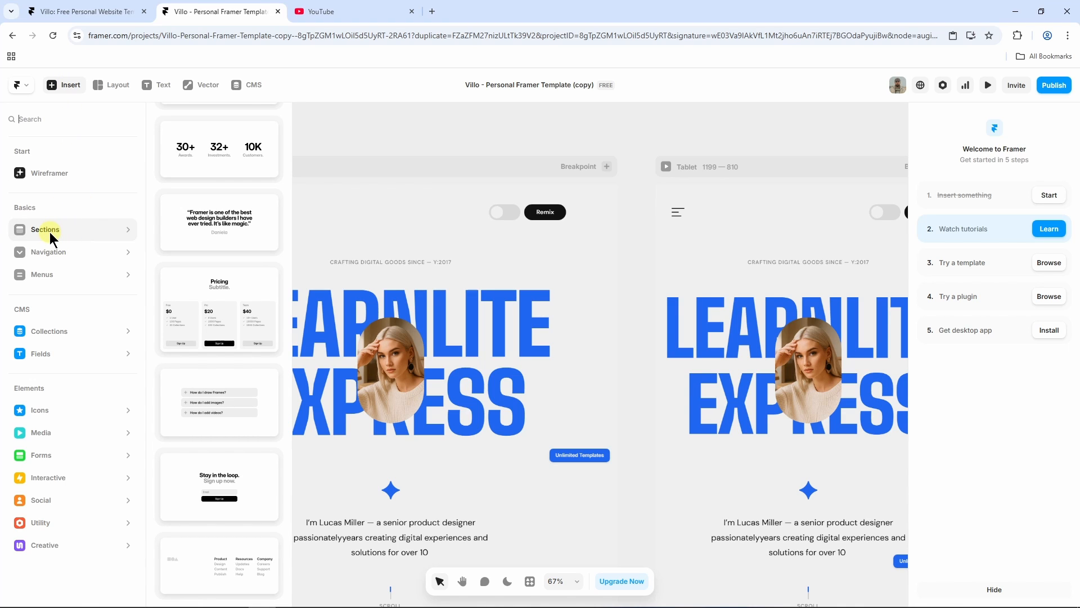
{"action": "scroll", "coordinate": [237, 261], "scroll_direction": "up", "scroll_amount": 10}
{"action": "scroll", "coordinate": [237, 261], "scroll_direction": "down", "scroll_amount": 2}
{"action": "scroll", "coordinate": [237, 261], "scroll_direction": "down", "scroll_amount": 5}
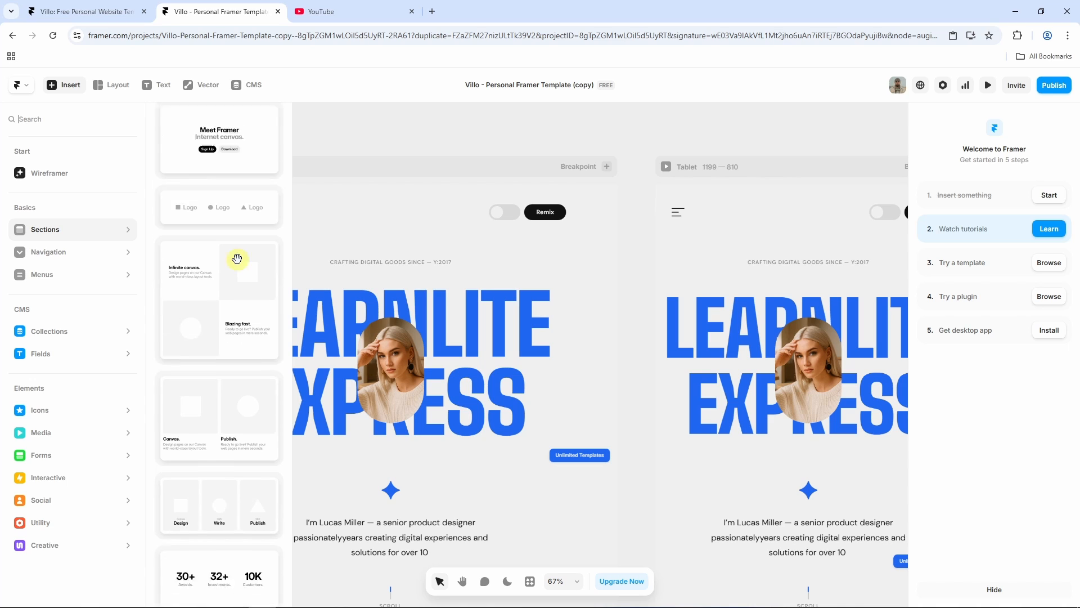
{"action": "left_click_drag", "start_coordinate": [222, 259], "coordinate": [467, 258]}
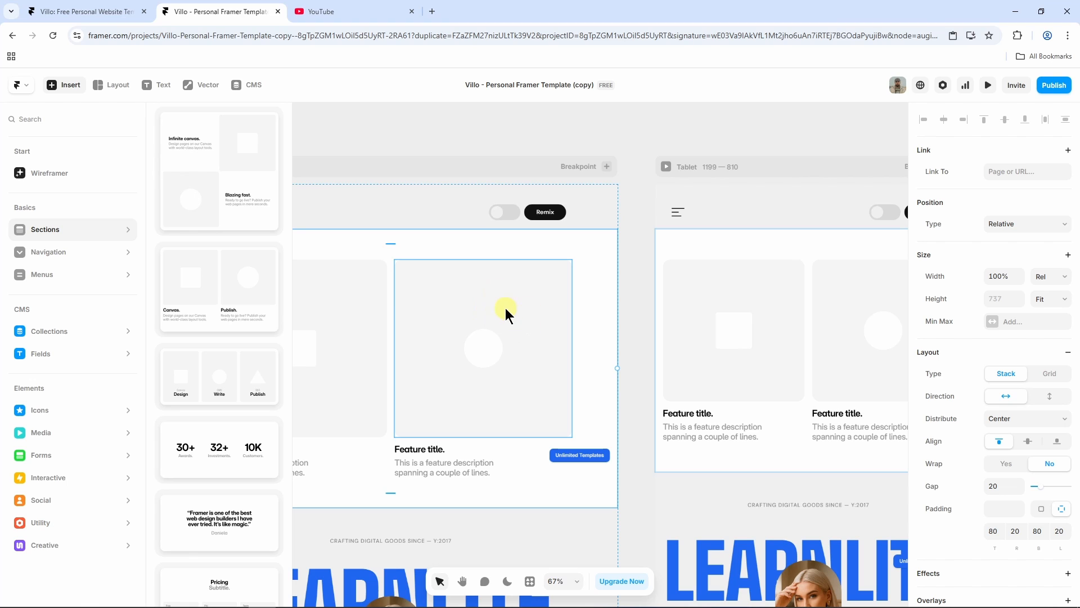
{"action": "key", "text": "ctrl+z"}
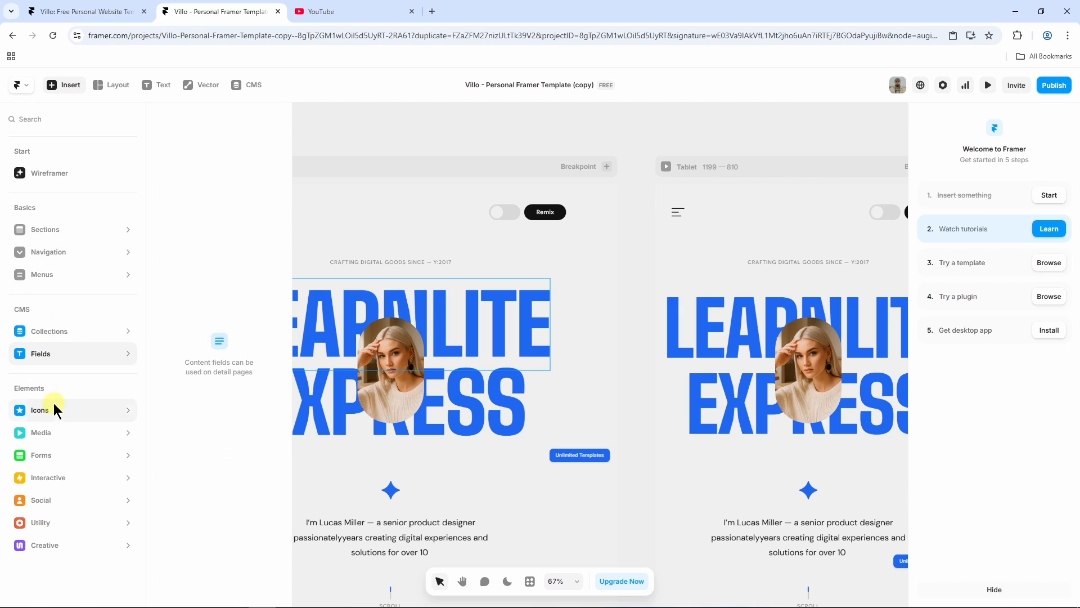
Insert a YouTube video component at the start of the Home page's Body, above the intro on the Desktop layout.
{"action": "mouse_move", "coordinate": [49, 433]}
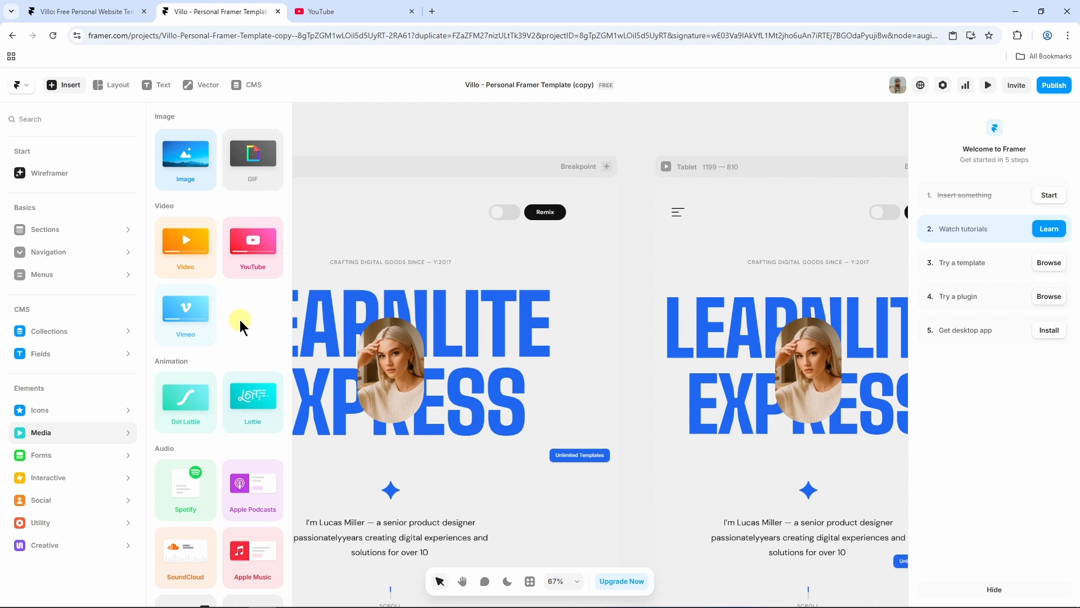
{"action": "scroll", "coordinate": [242, 327], "scroll_direction": "down", "scroll_amount": 1}
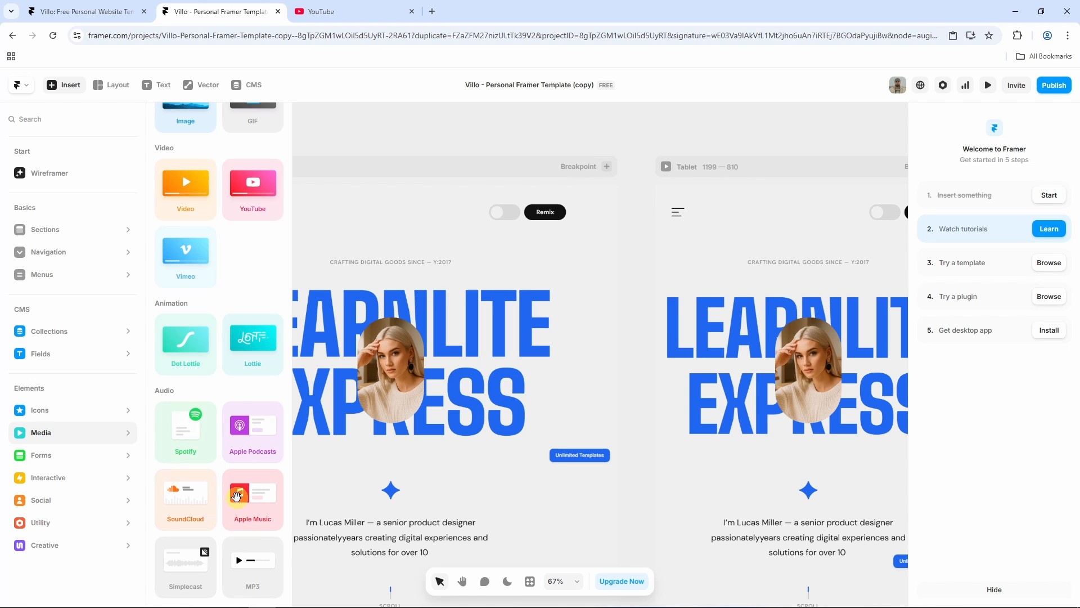
{"action": "scroll", "coordinate": [234, 441], "scroll_direction": "up", "scroll_amount": 1}
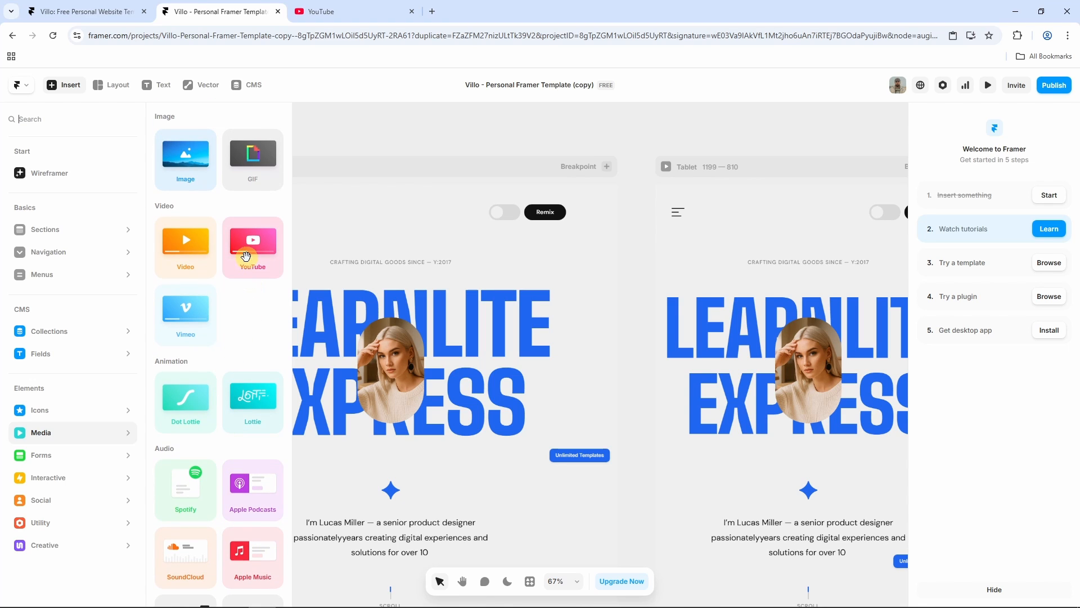
{"action": "left_click_drag", "start_coordinate": [248, 250], "coordinate": [369, 247]}
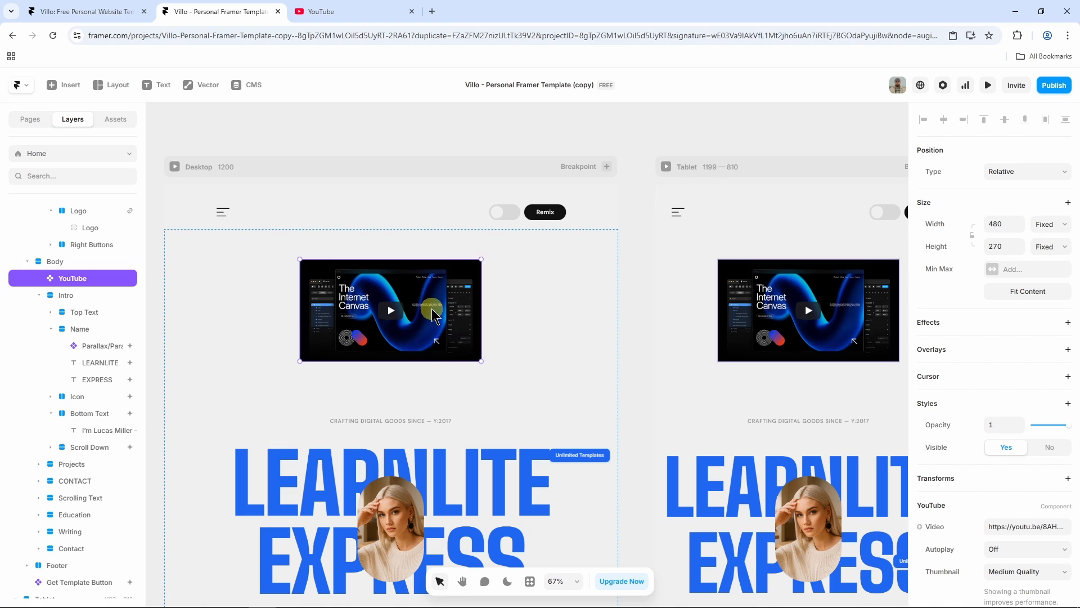
{"action": "left_click_drag", "start_coordinate": [441, 301], "coordinate": [548, 296]}
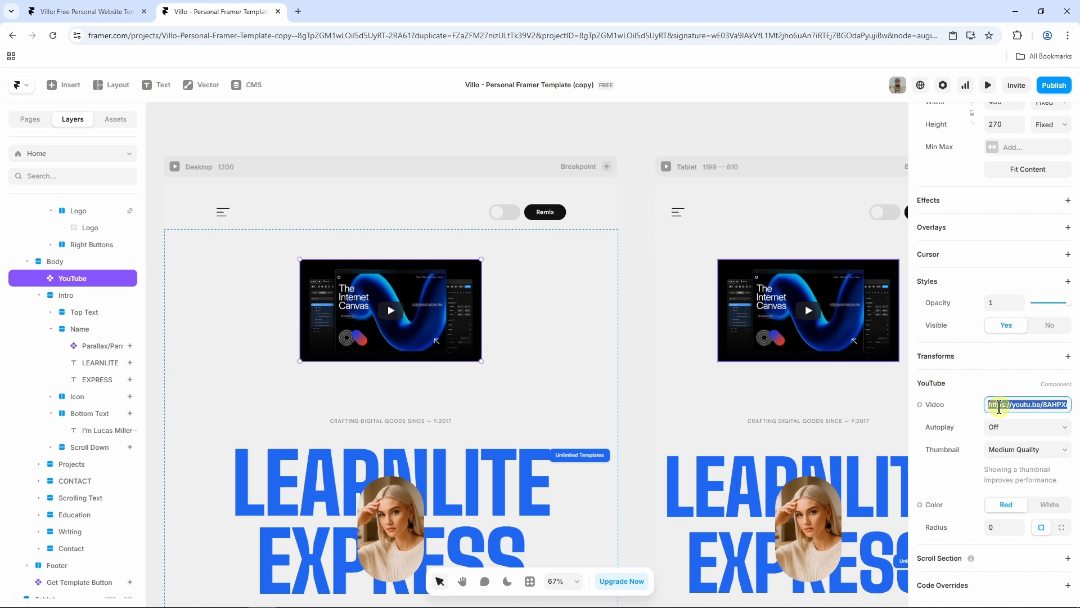
Replace the YouTube component's default video address with the copied youtube.com video link.
{"action": "left_click", "coordinate": [999, 406]}
{"action": "key", "text": "ctrl+a"}
{"action": "key", "text": "ctrl+v"}
{"action": "key", "text": "Return"}
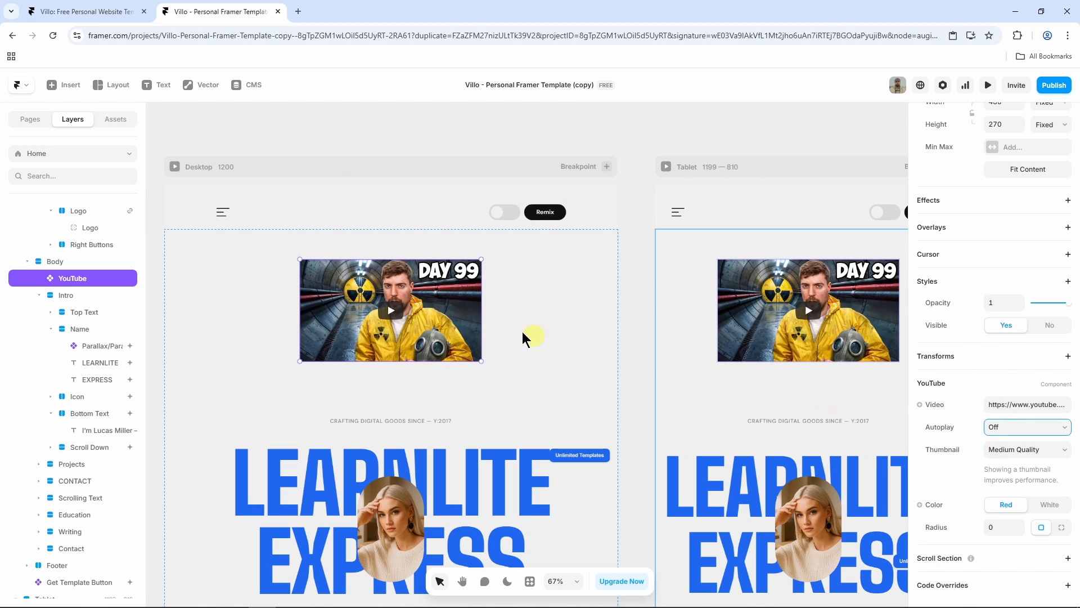
Set the YouTube video's autoplay to Loop and deselect the component.
{"action": "left_click", "coordinate": [995, 428]}
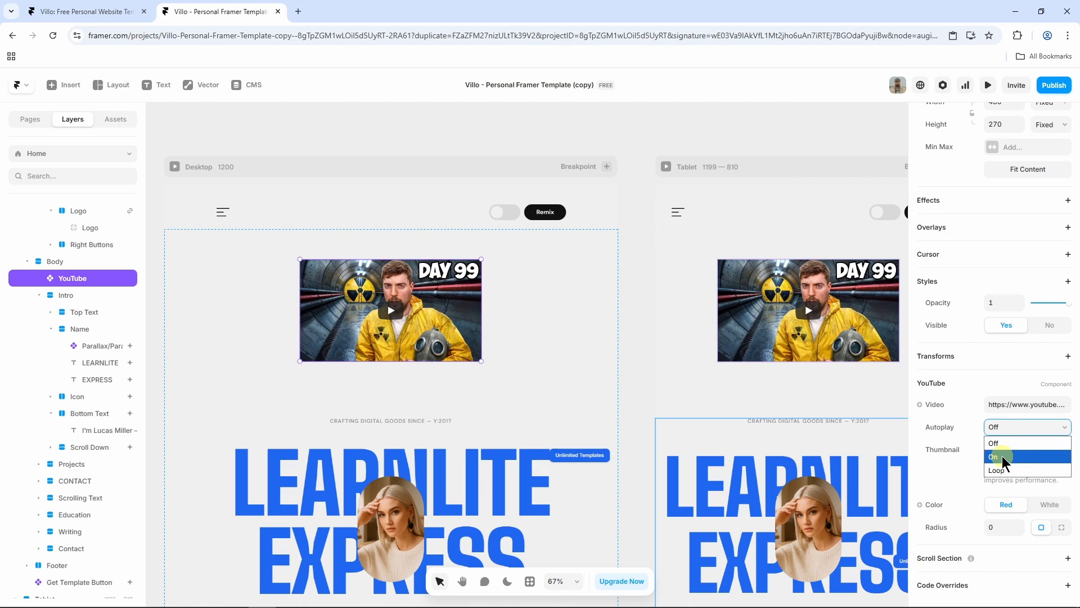
{"action": "left_click", "coordinate": [1002, 457]}
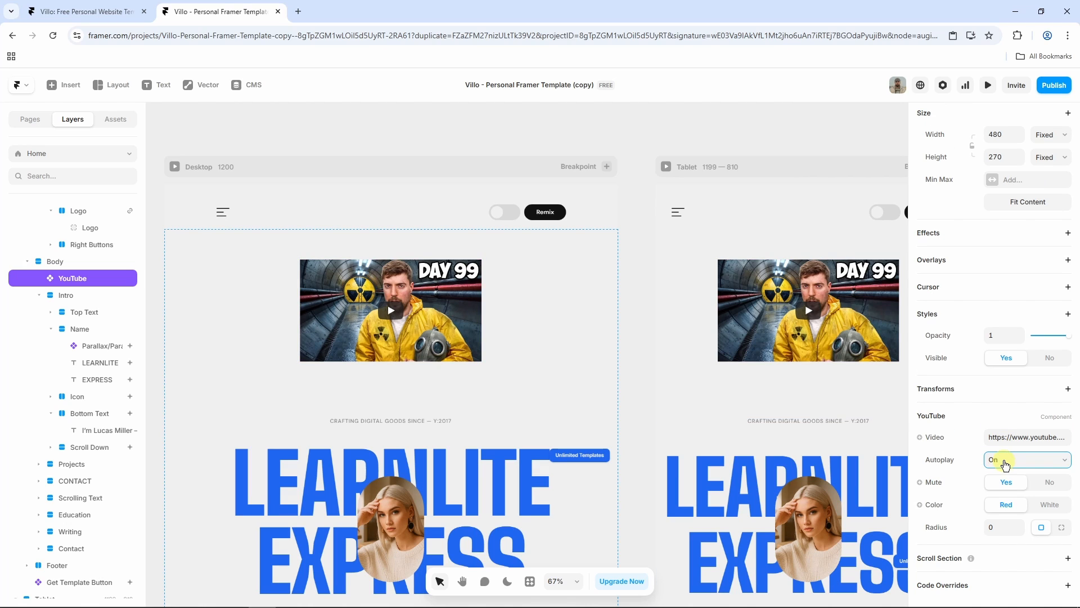
{"action": "left_click", "coordinate": [1005, 463]}
{"action": "left_click", "coordinate": [1005, 502]}
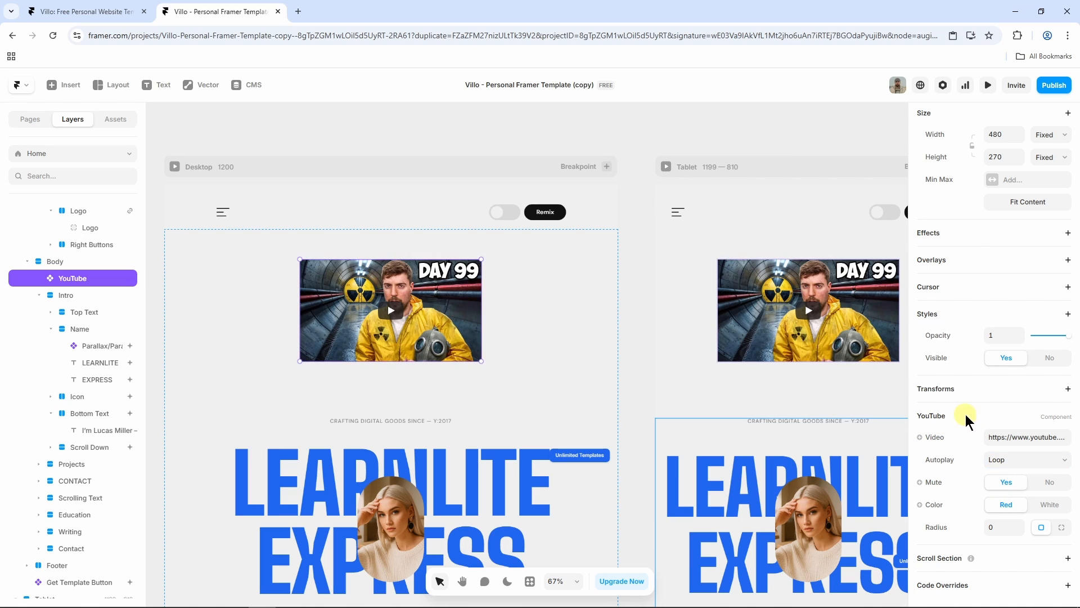
{"action": "left_click", "coordinate": [633, 328]}
Open the Footer Social component at the end of the Desktop layout for editing, with its FB, TW and INS source texts in view.
{"action": "scroll", "coordinate": [632, 327], "scroll_direction": "down", "scroll_amount": 5}
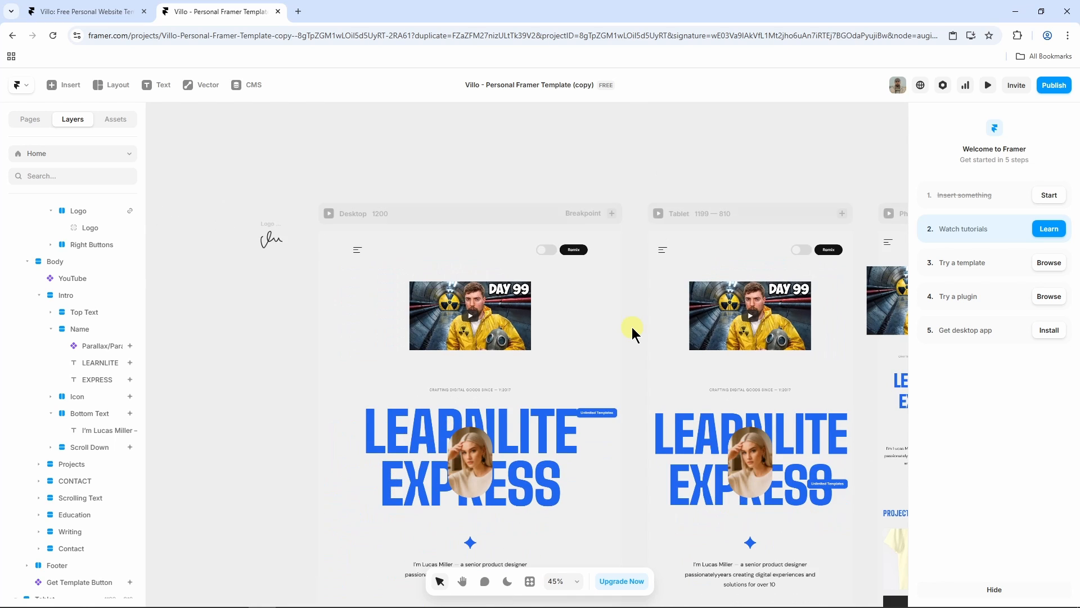
{"action": "key", "text": "space"}
{"action": "left_click_drag", "start_coordinate": [634, 361], "coordinate": [607, 237]}
{"action": "scroll", "coordinate": [608, 365], "scroll_direction": "down", "scroll_amount": 4}
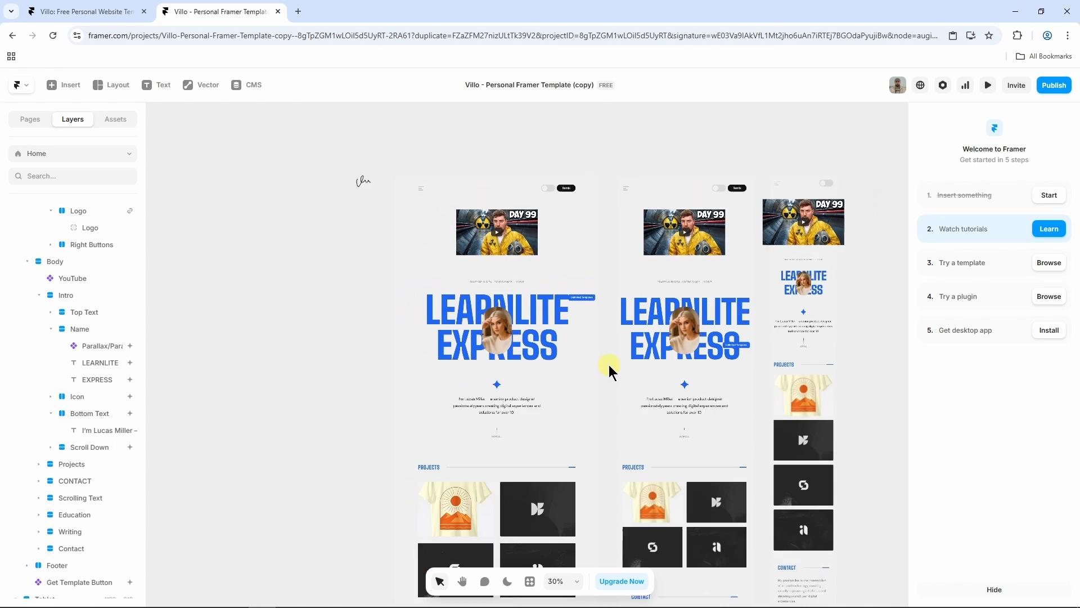
{"action": "scroll", "coordinate": [607, 394], "scroll_direction": "down", "scroll_amount": 10}
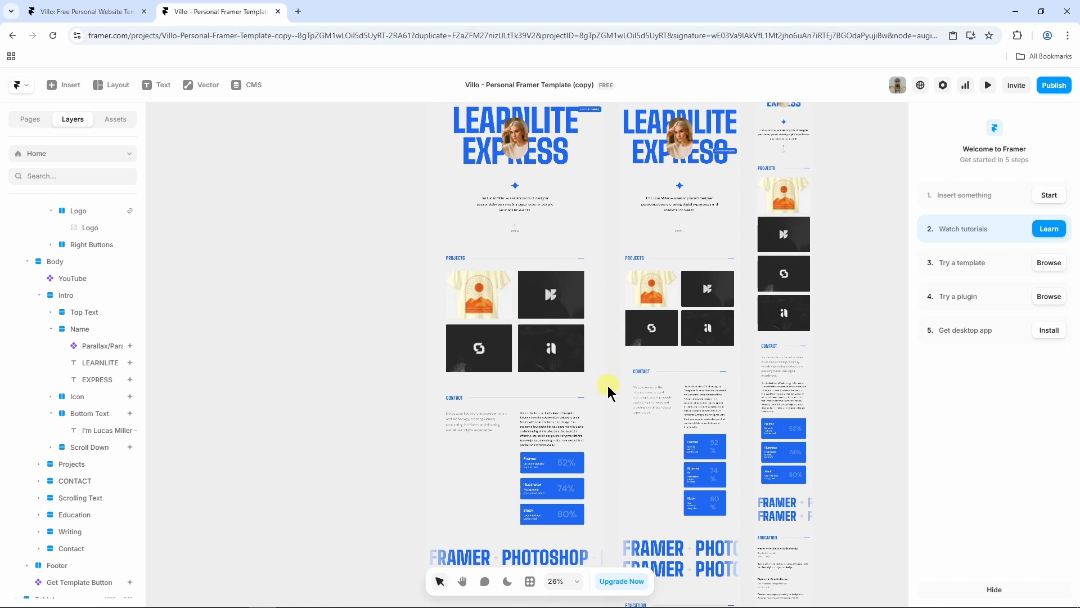
{"action": "scroll", "coordinate": [595, 390], "scroll_direction": "down", "scroll_amount": 8}
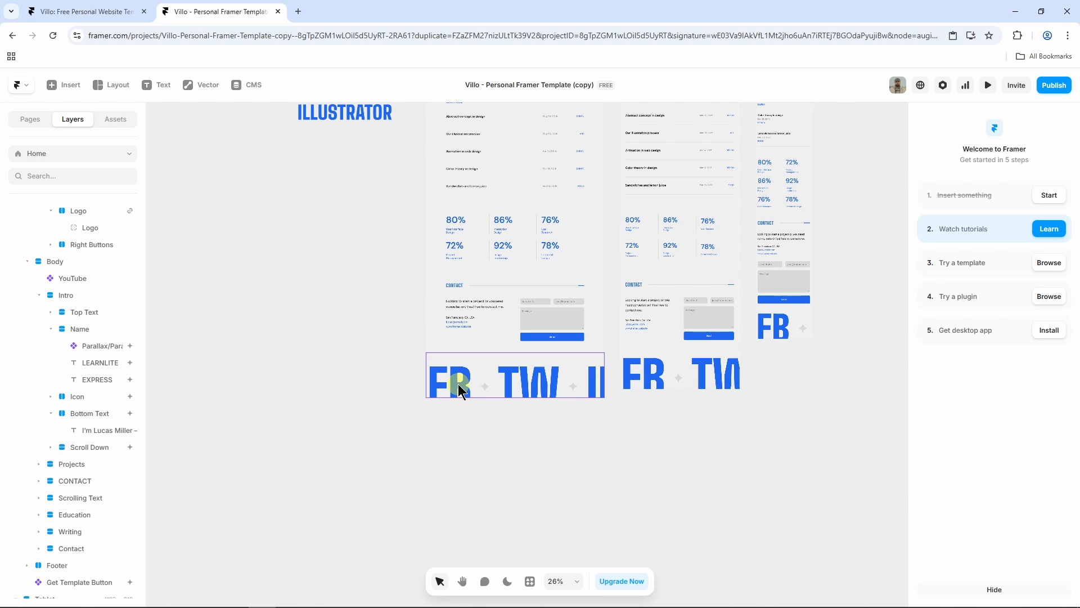
{"action": "double_click", "coordinate": [460, 383]}
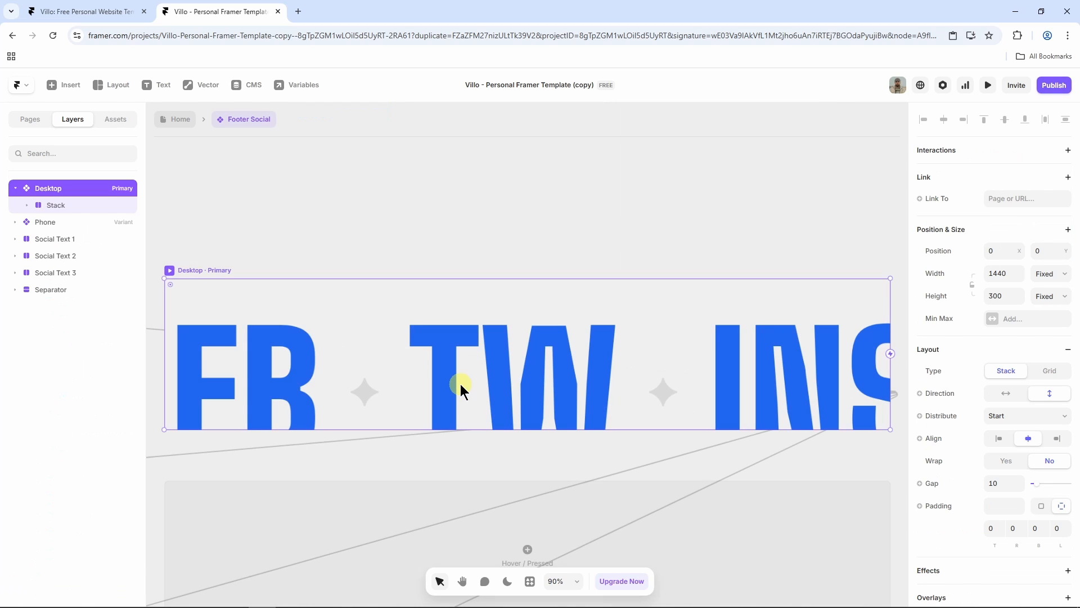
{"action": "scroll", "coordinate": [583, 364], "scroll_direction": "down", "scroll_amount": 10}
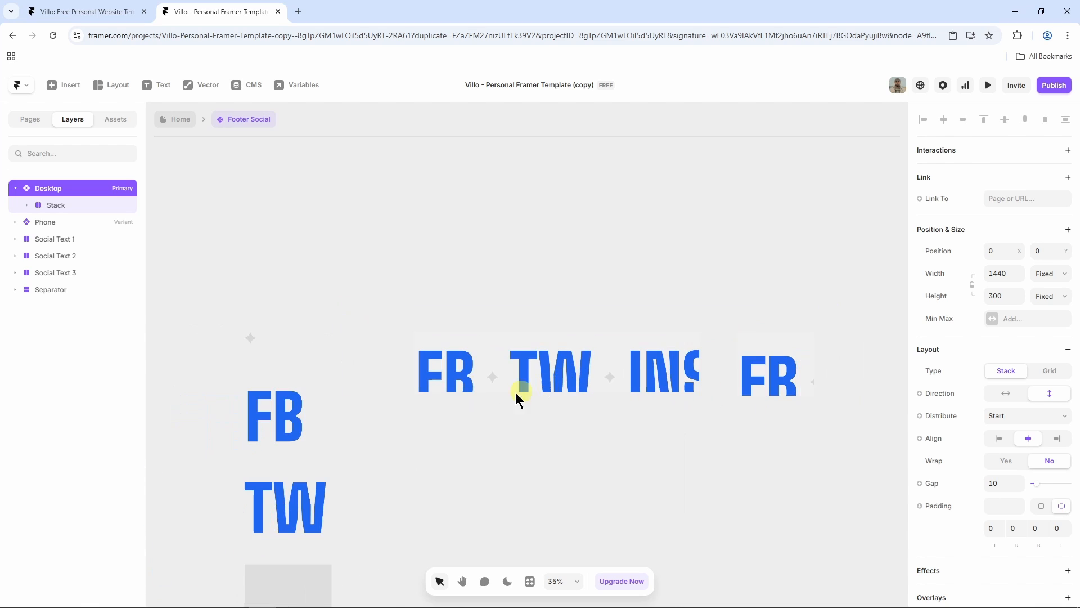
{"action": "left_click_drag", "start_coordinate": [495, 449], "coordinate": [501, 333]}
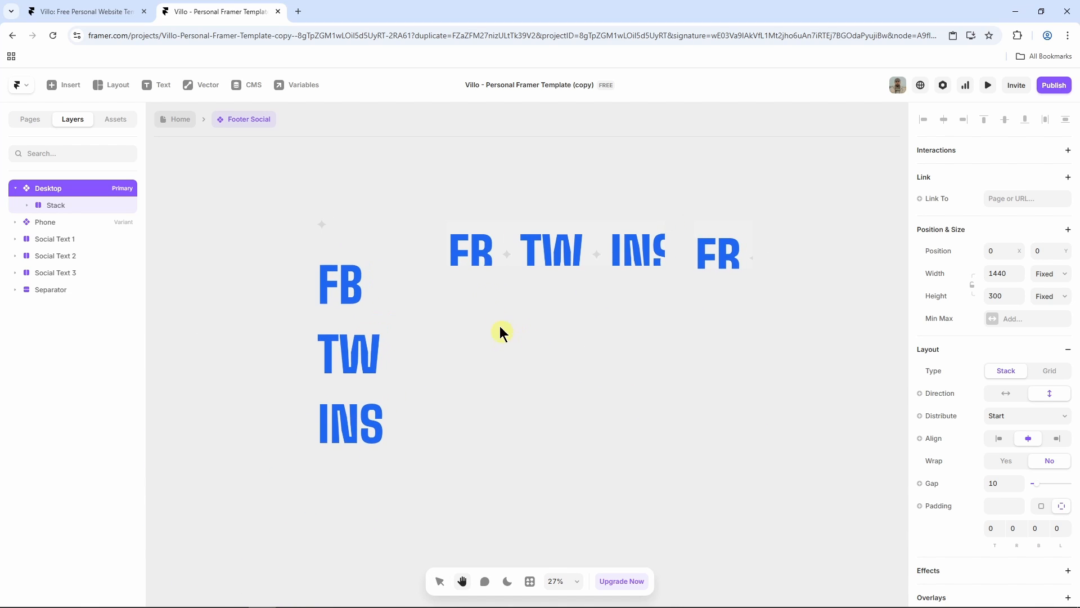
{"action": "key", "text": "v"}
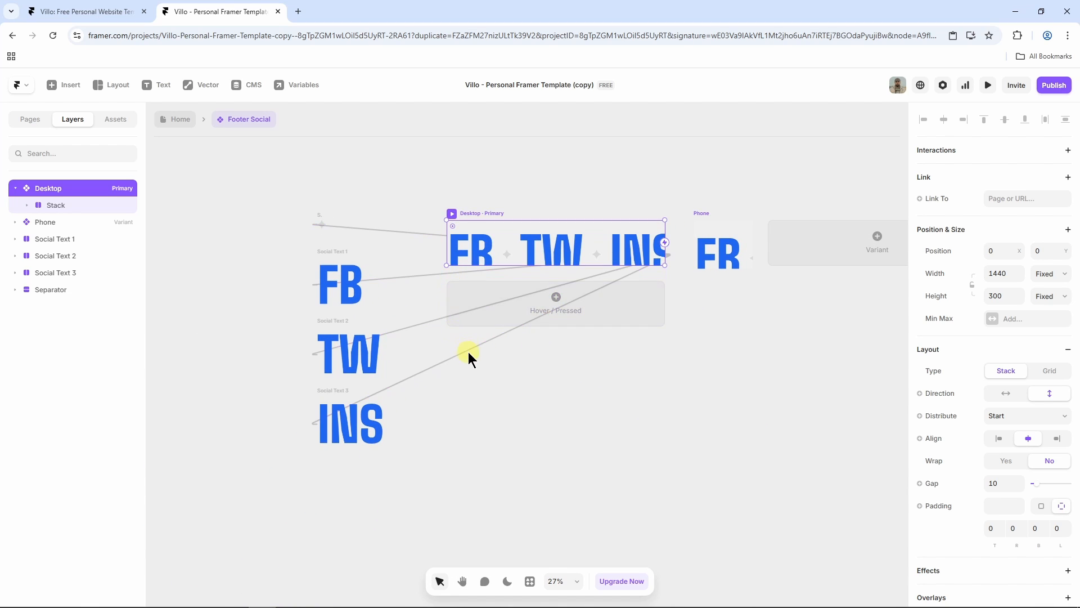
Set the link of the FB text in Social Text 1 to facebook.com/mrbeast.
{"action": "left_click", "coordinate": [346, 293]}
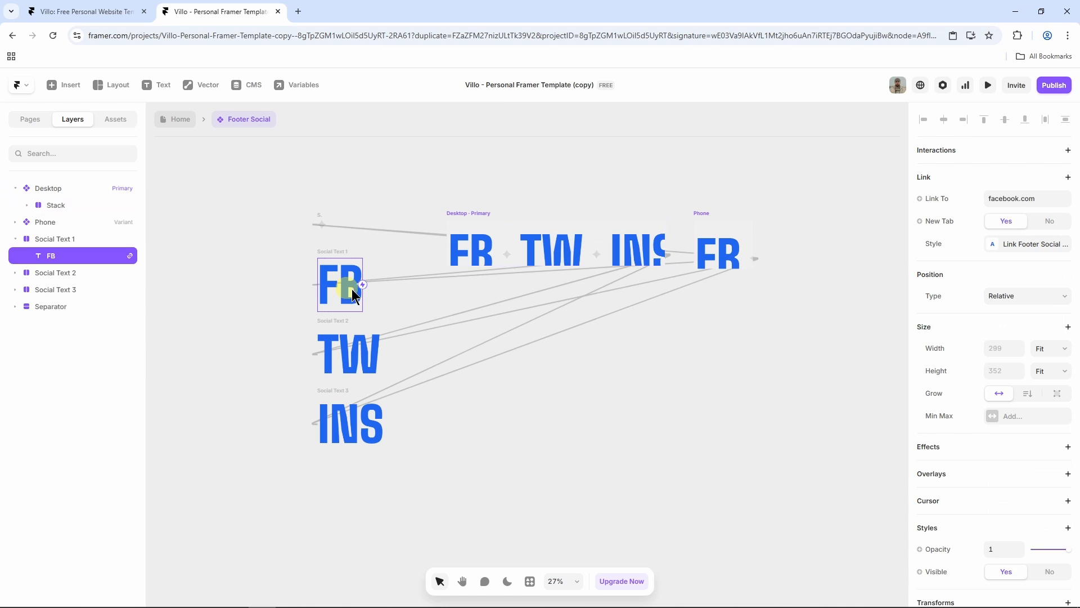
{"action": "scroll", "coordinate": [970, 355], "scroll_direction": "down", "scroll_amount": 4}
{"action": "scroll", "coordinate": [971, 355], "scroll_direction": "up", "scroll_amount": 4}
{"action": "key", "text": "ctrl+v"}
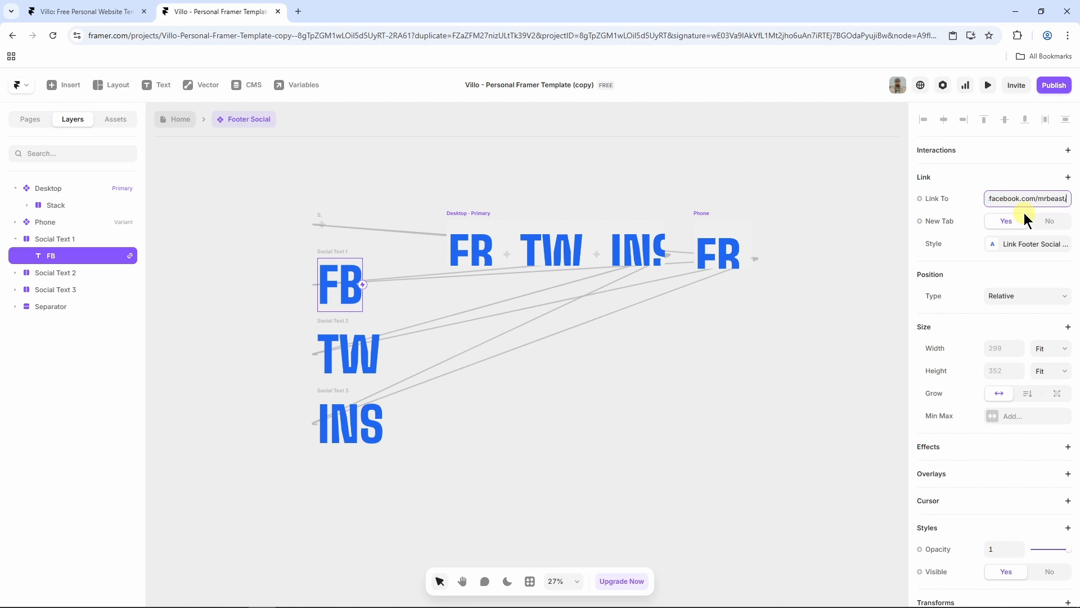
Examine the link and text settings of the TW text in Social Text 2 and the INS text in Social Text 3.
{"action": "left_click", "coordinate": [867, 252]}
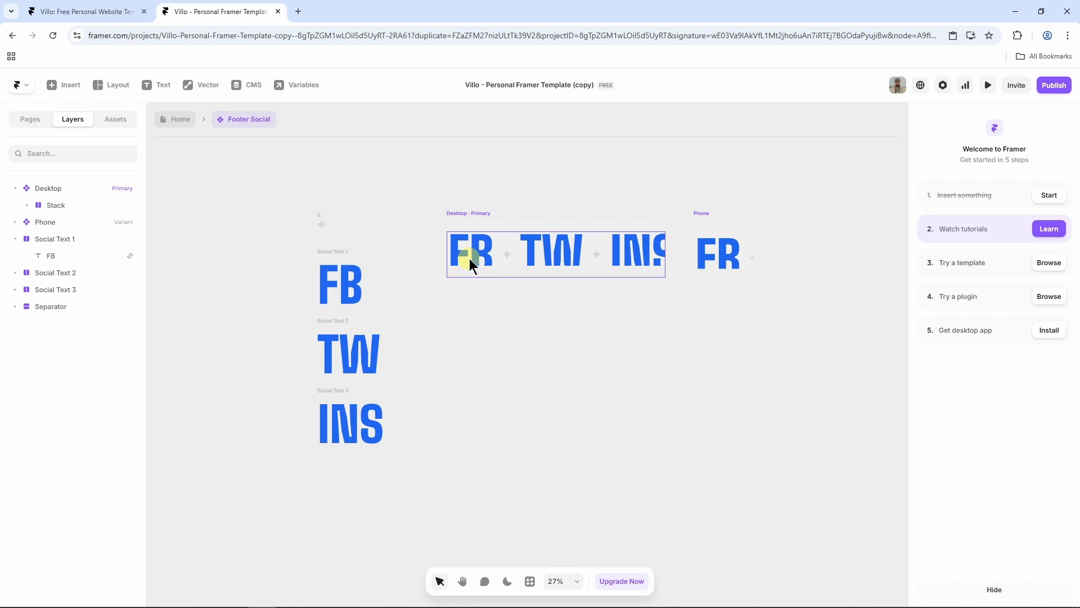
{"action": "left_click", "coordinate": [560, 262]}
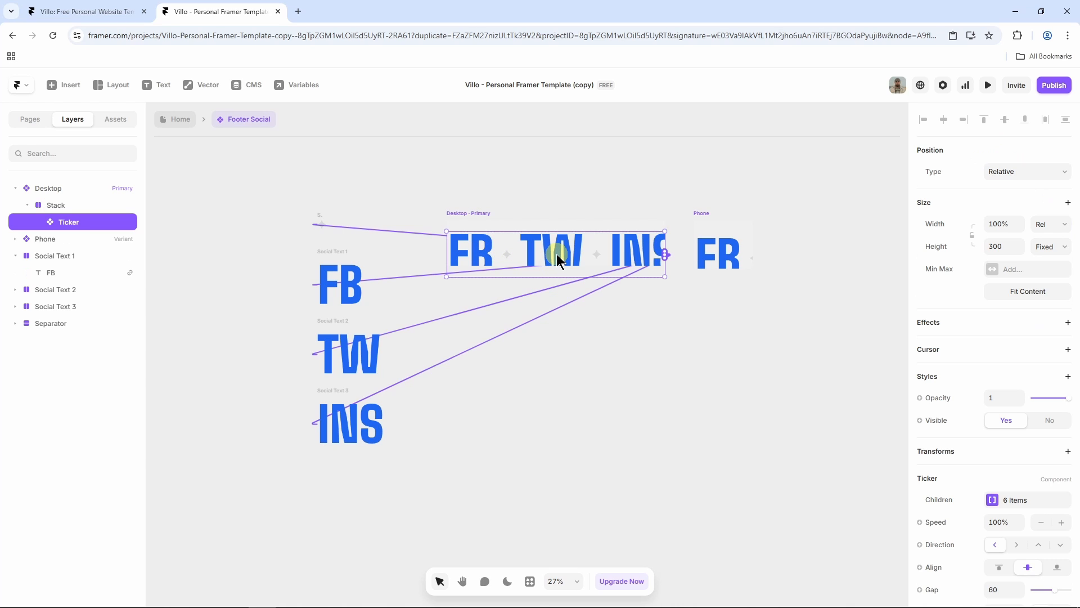
{"action": "left_click", "coordinate": [359, 343]}
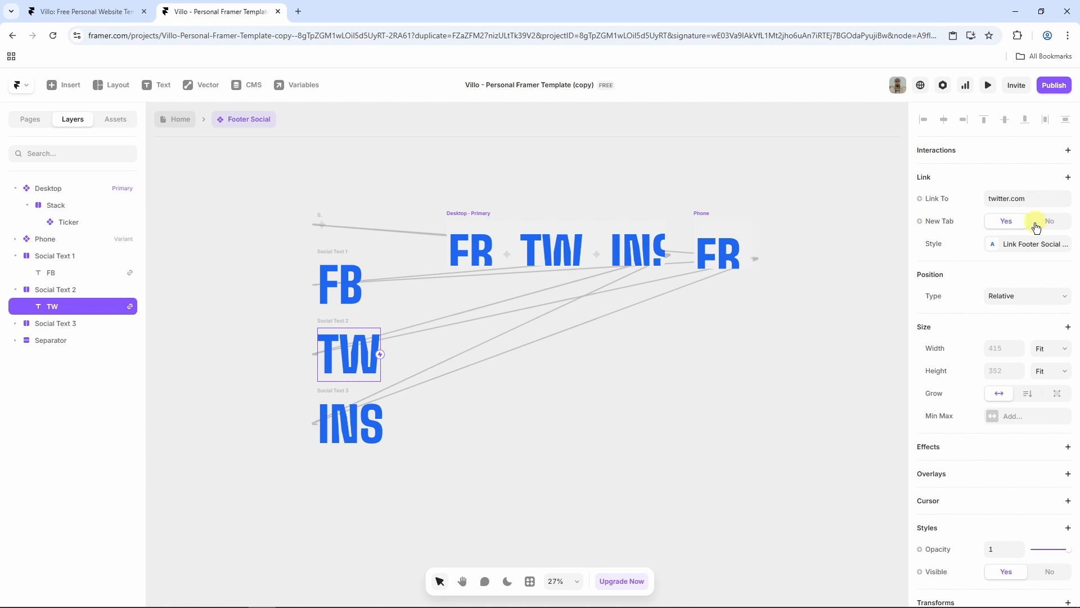
{"action": "scroll", "coordinate": [1001, 307], "scroll_direction": "down", "scroll_amount": 4}
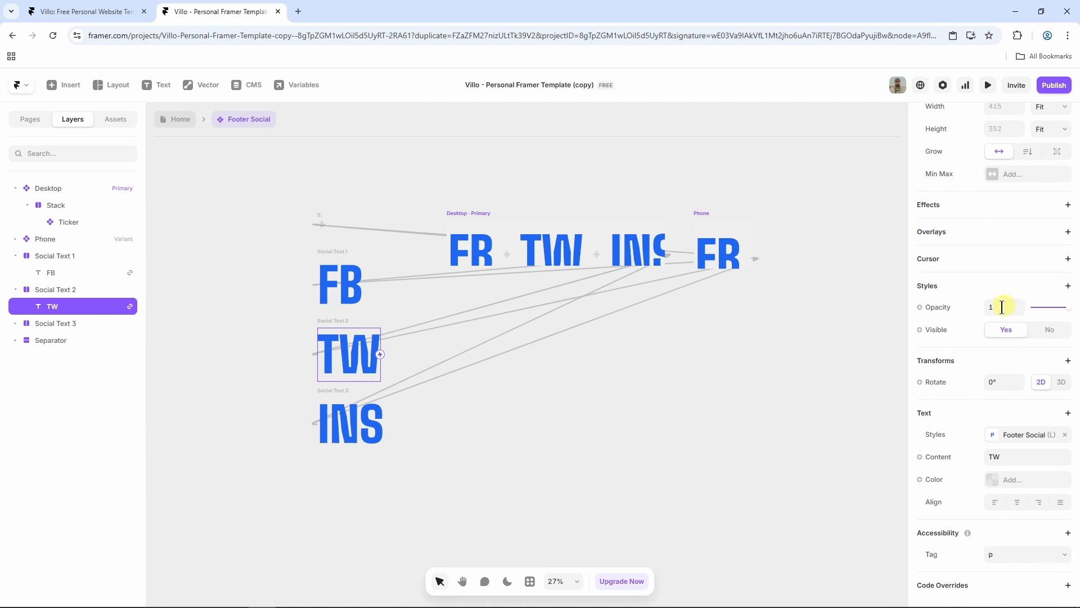
{"action": "left_click", "coordinate": [381, 431]}
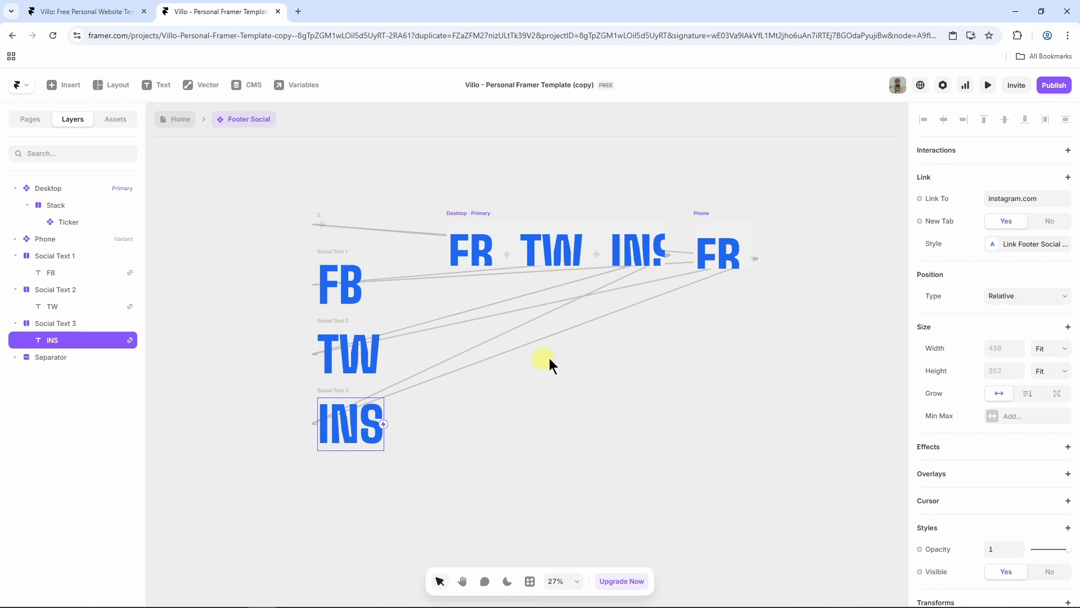
Leave the Footer Social component for the Home page and deselect everything, with the start of the Desktop layout in view.
{"action": "left_click", "coordinate": [189, 121]}
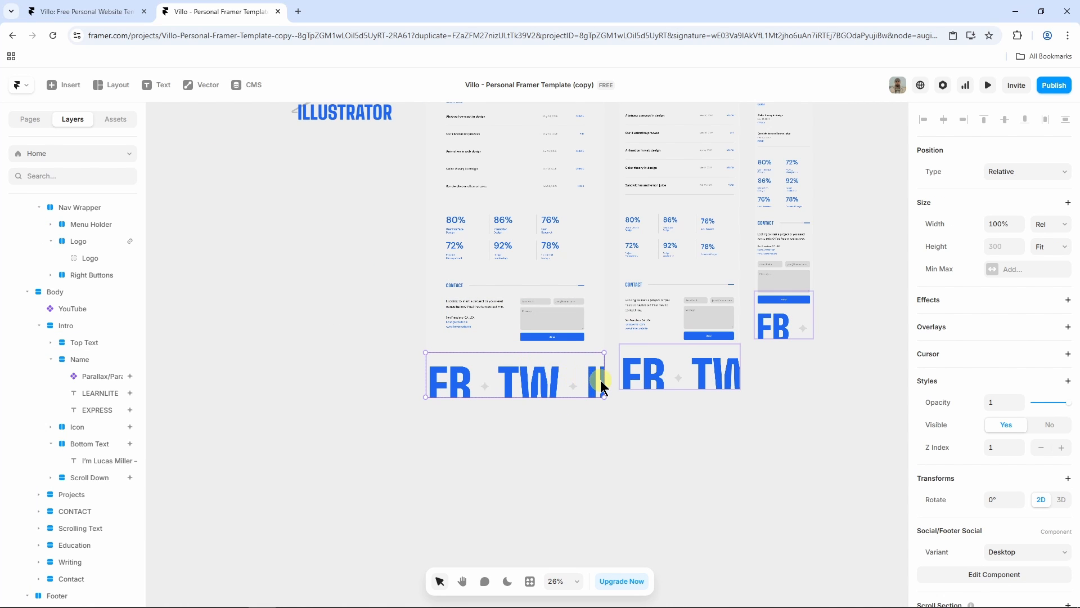
{"action": "scroll", "coordinate": [600, 380], "scroll_direction": "up", "scroll_amount": 15}
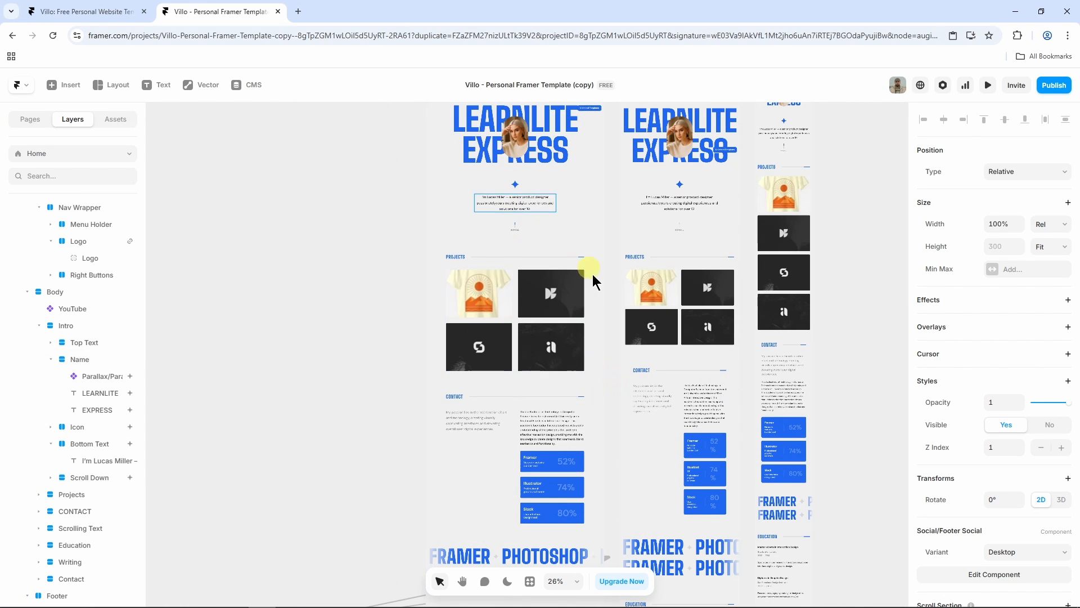
{"action": "scroll", "coordinate": [593, 275], "scroll_direction": "up", "scroll_amount": 8}
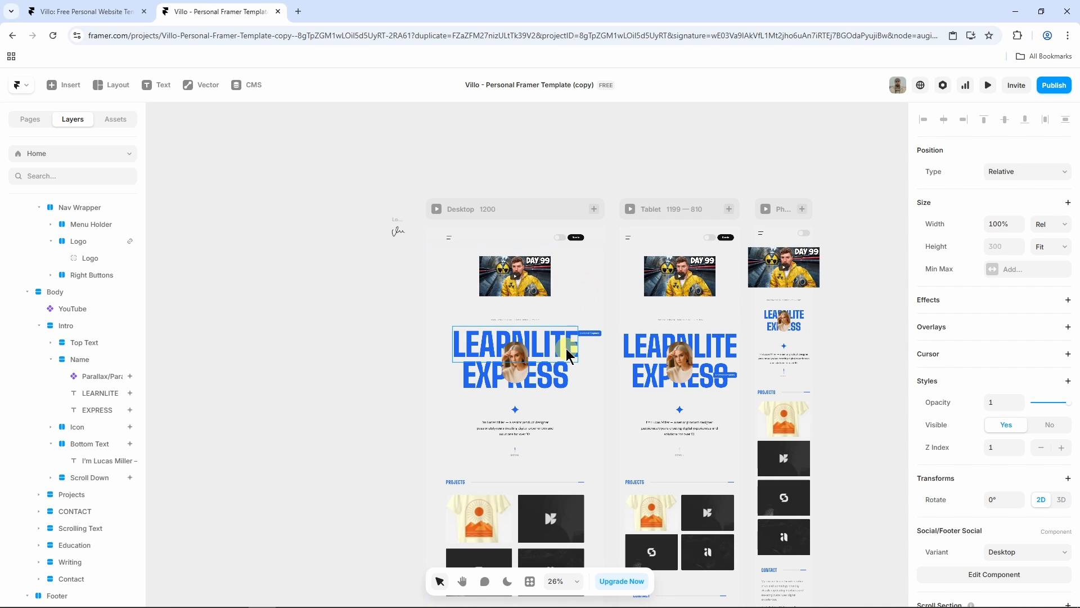
{"action": "left_click", "coordinate": [364, 294]}
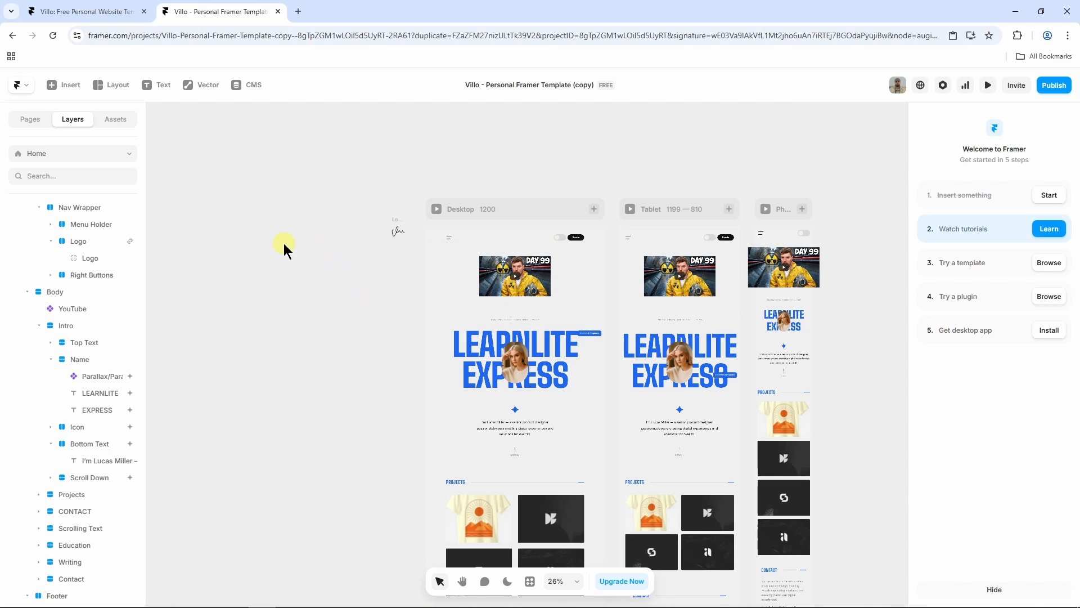
Show the project's assets and expand the Text styles to review the heading and paragraph styles.
{"action": "left_click", "coordinate": [119, 121]}
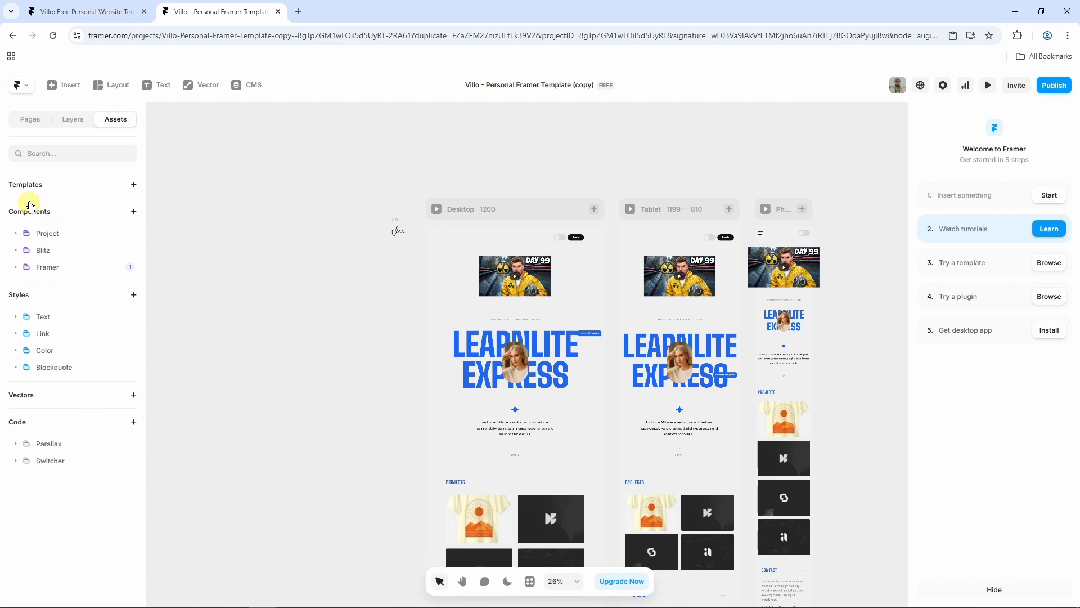
{"action": "right_click", "coordinate": [90, 185]}
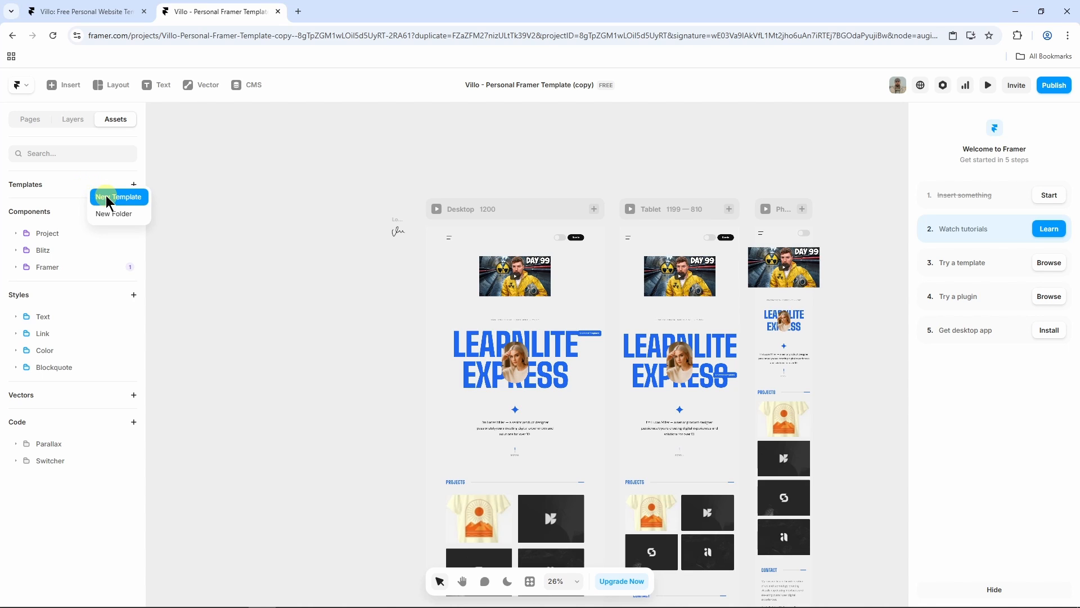
{"action": "left_click", "coordinate": [68, 207]}
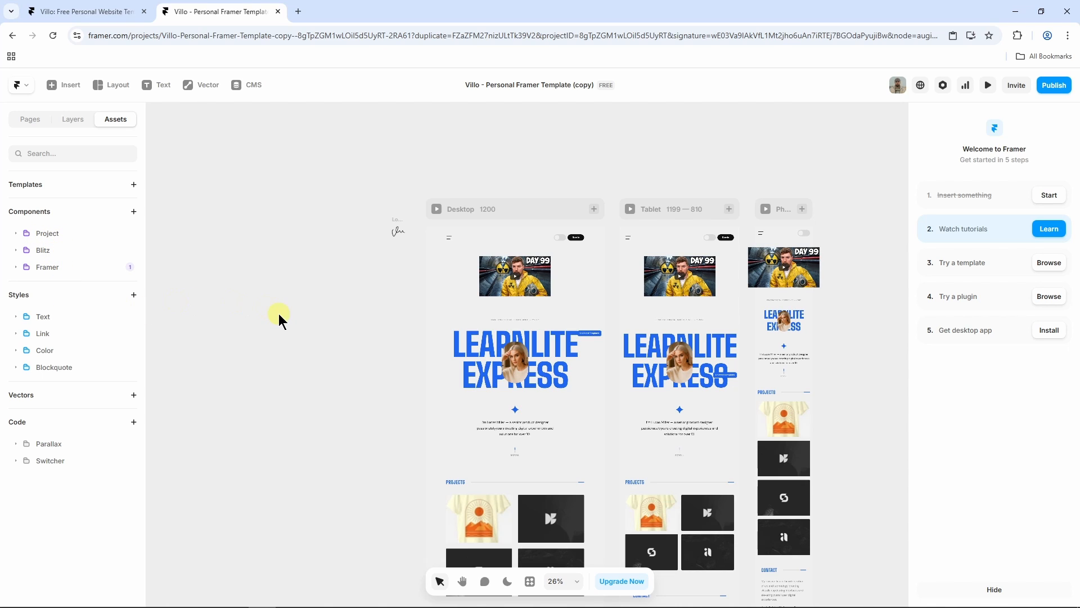
{"action": "left_click", "coordinate": [46, 316]}
{"action": "scroll", "coordinate": [62, 324], "scroll_direction": "down", "scroll_amount": 3}
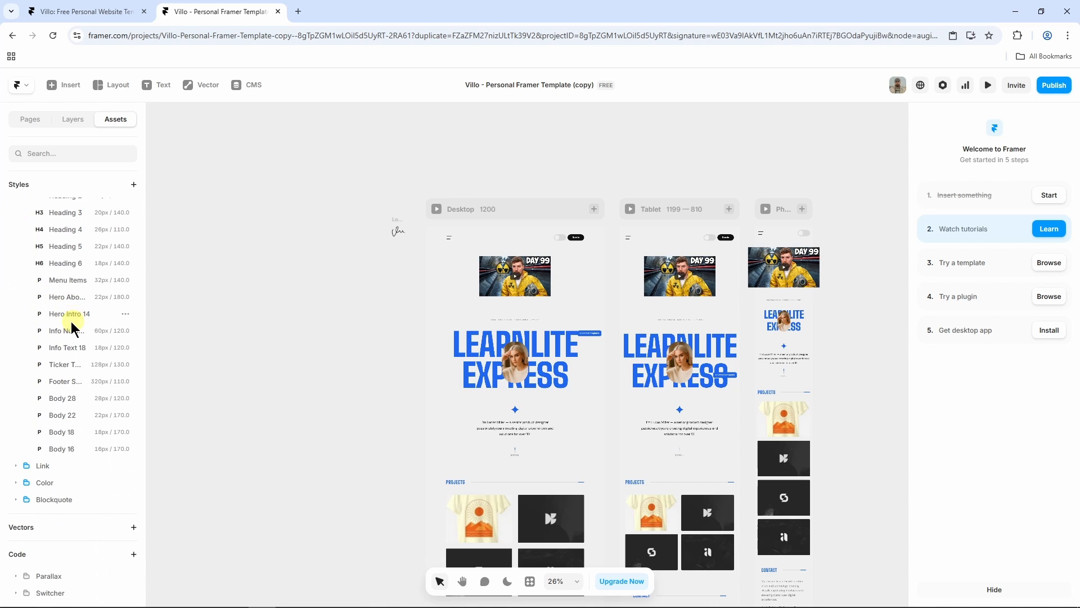
{"action": "scroll", "coordinate": [82, 330], "scroll_direction": "up", "scroll_amount": 3}
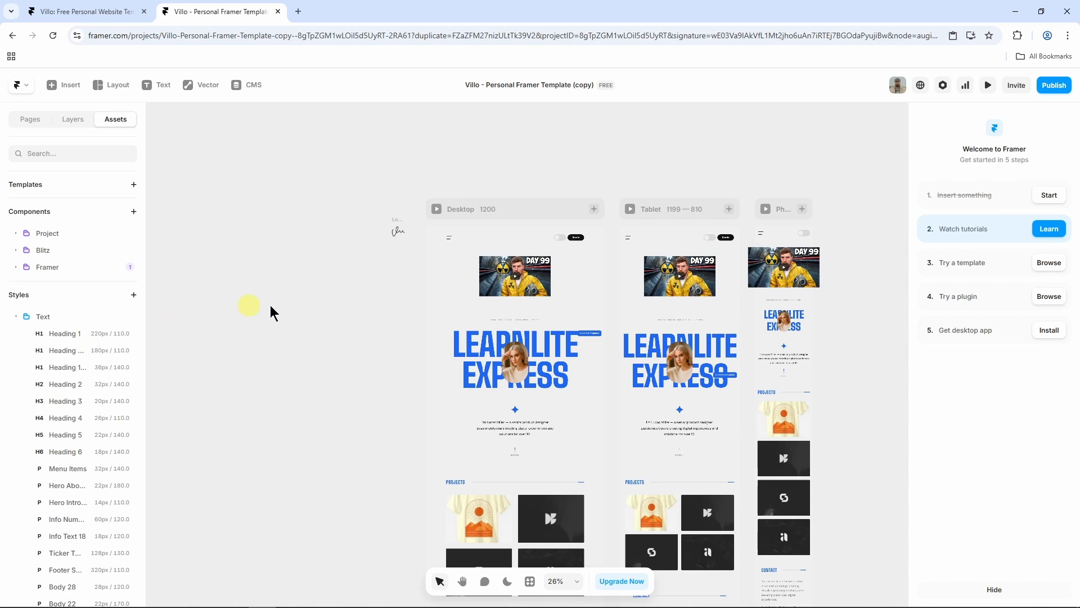
Change the Heading 1 text style's color to orange E84A0C and close its settings.
{"action": "left_click", "coordinate": [77, 336]}
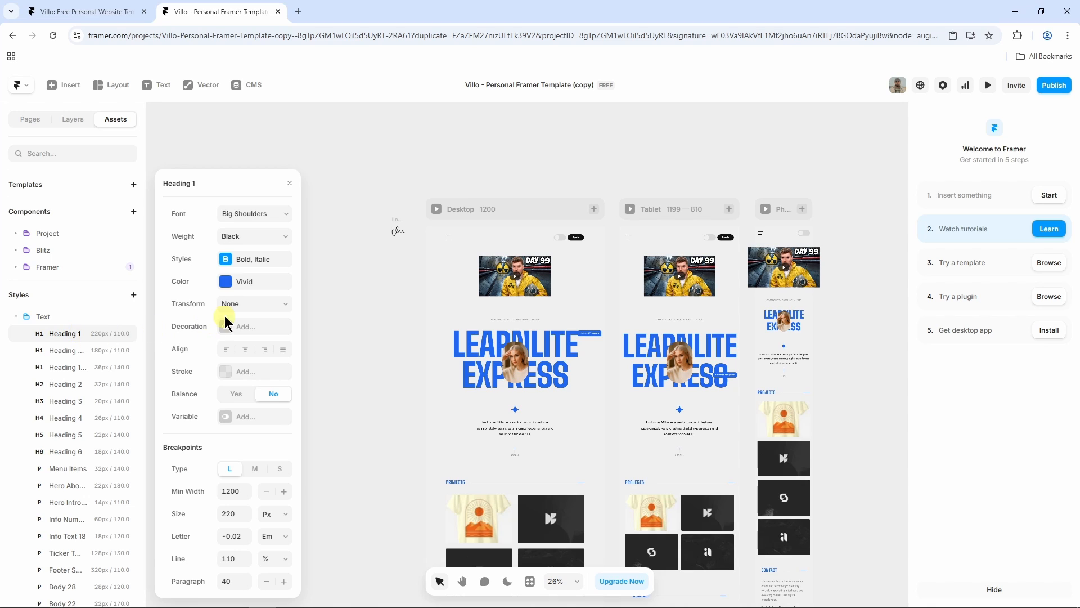
{"action": "left_click", "coordinate": [226, 284]}
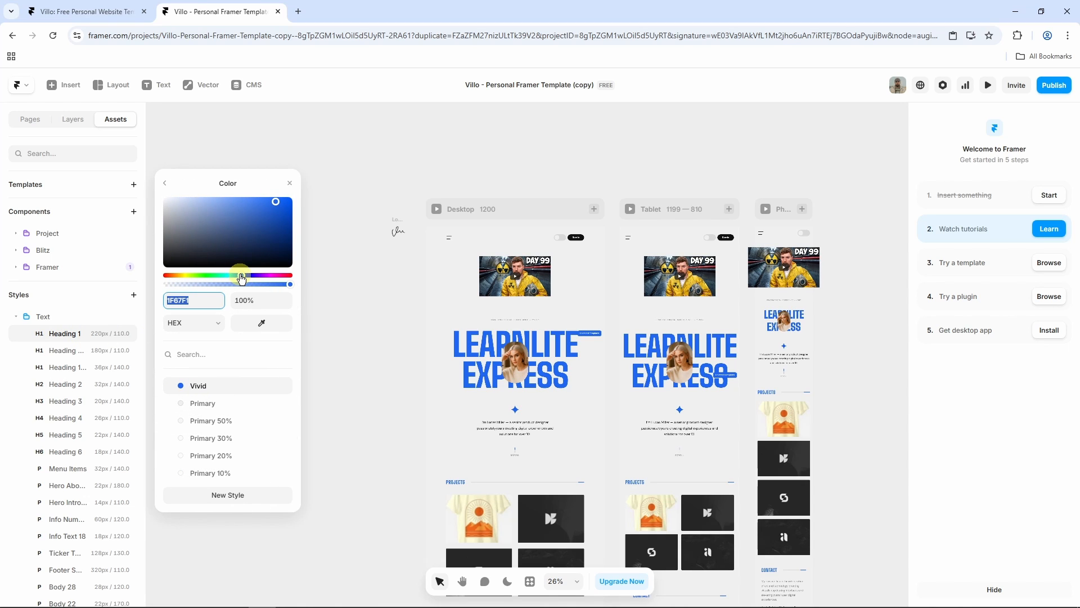
{"action": "left_click_drag", "start_coordinate": [242, 276], "coordinate": [170, 276]}
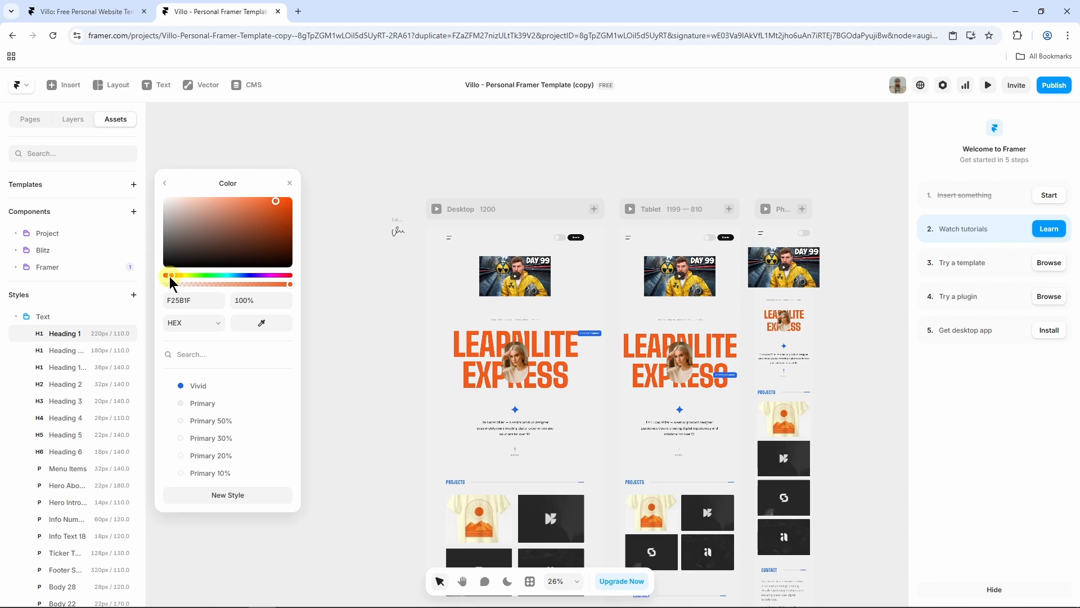
{"action": "left_click_drag", "start_coordinate": [258, 225], "coordinate": [285, 204]}
{"action": "scroll", "coordinate": [203, 416], "scroll_direction": "down", "scroll_amount": 1}
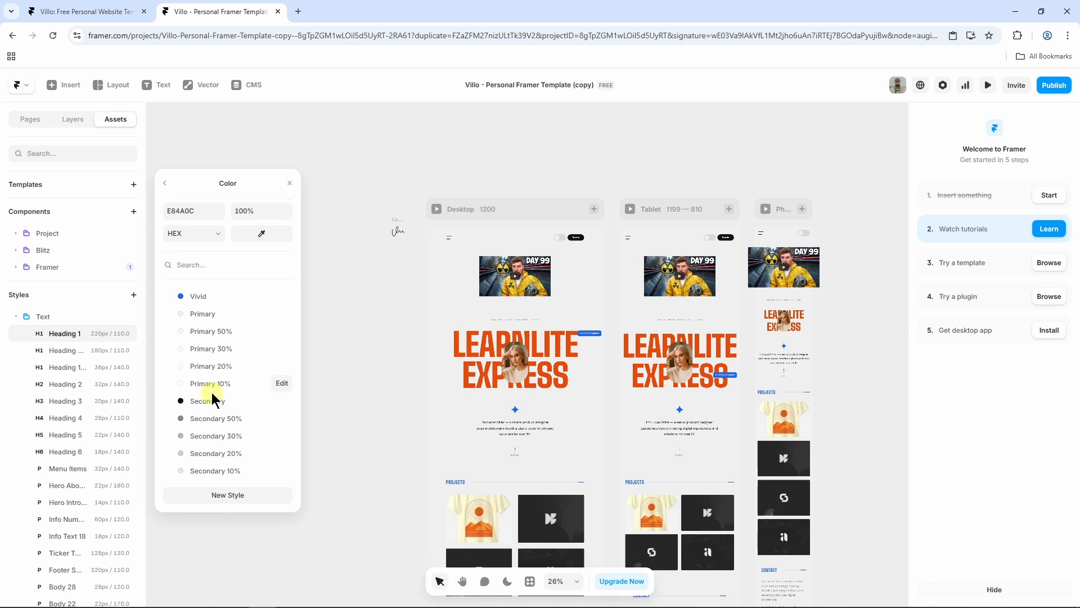
{"action": "scroll", "coordinate": [215, 393], "scroll_direction": "up", "scroll_amount": 1}
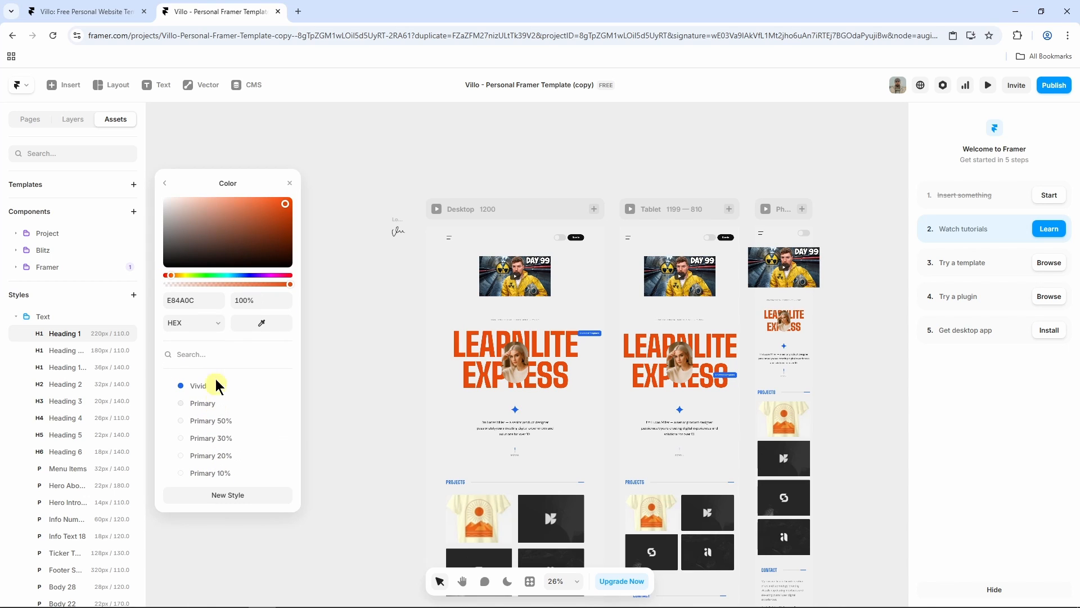
{"action": "left_click", "coordinate": [164, 182]}
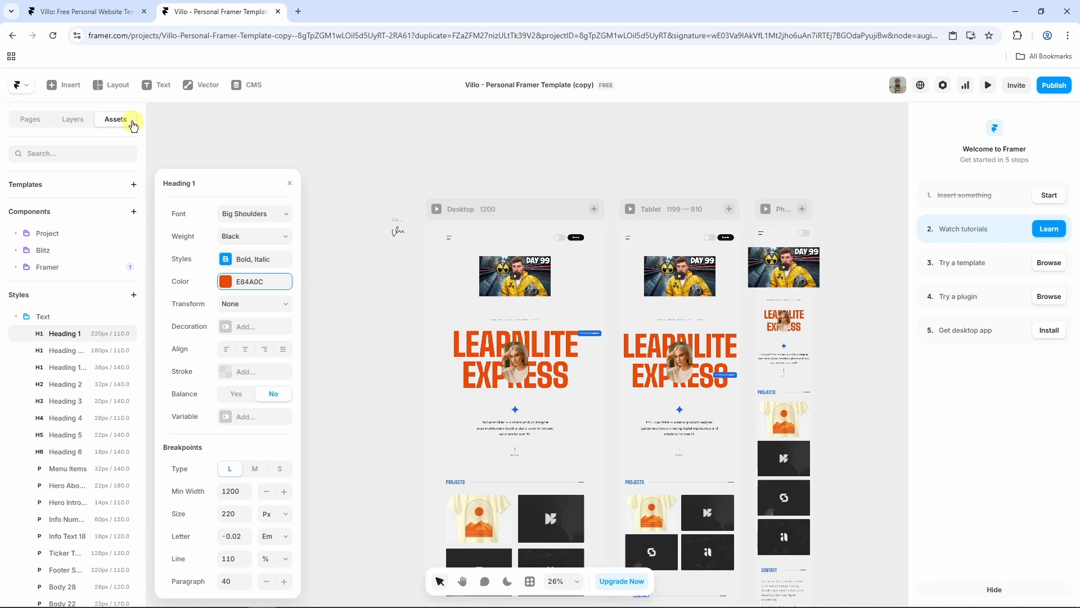
{"action": "left_click", "coordinate": [289, 183]}
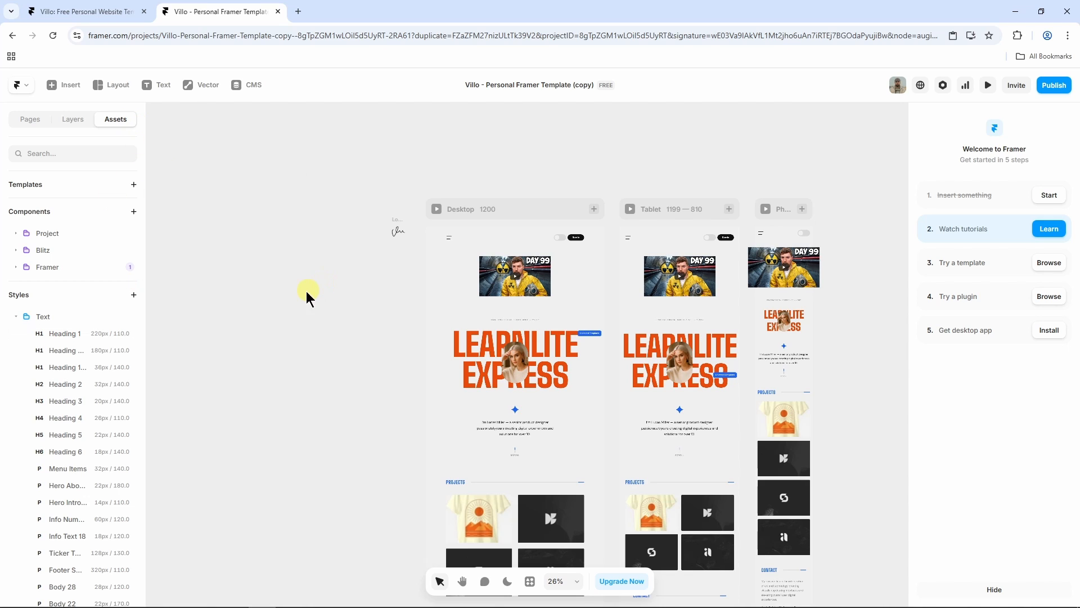
Set the Vivid color style to orange F2701F for the light theme and green 1FF238 for the dark theme.
{"action": "left_click", "coordinate": [14, 317]}
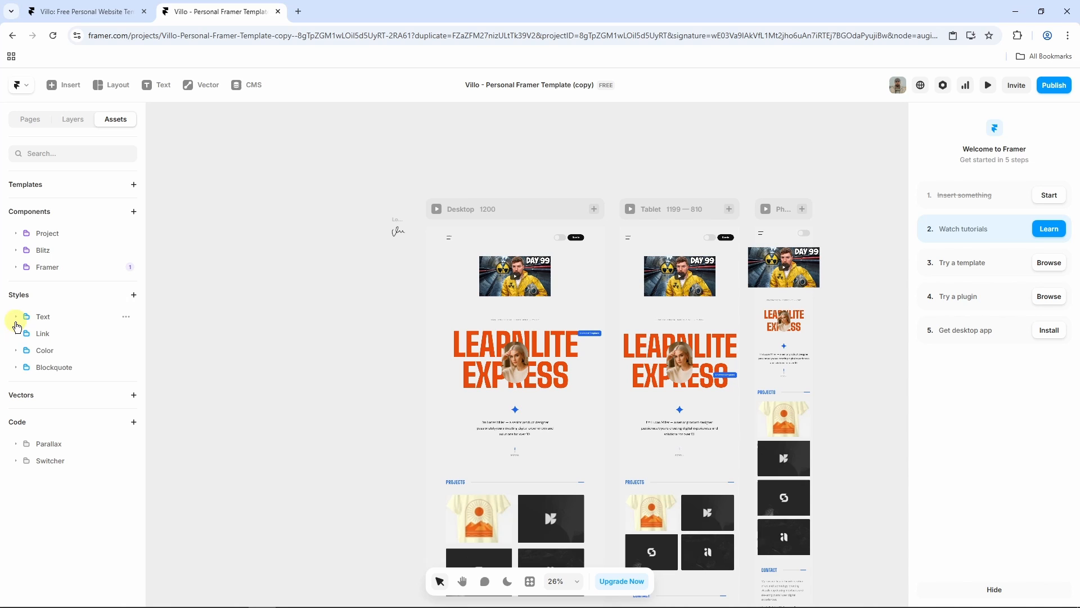
{"action": "left_click", "coordinate": [45, 350]}
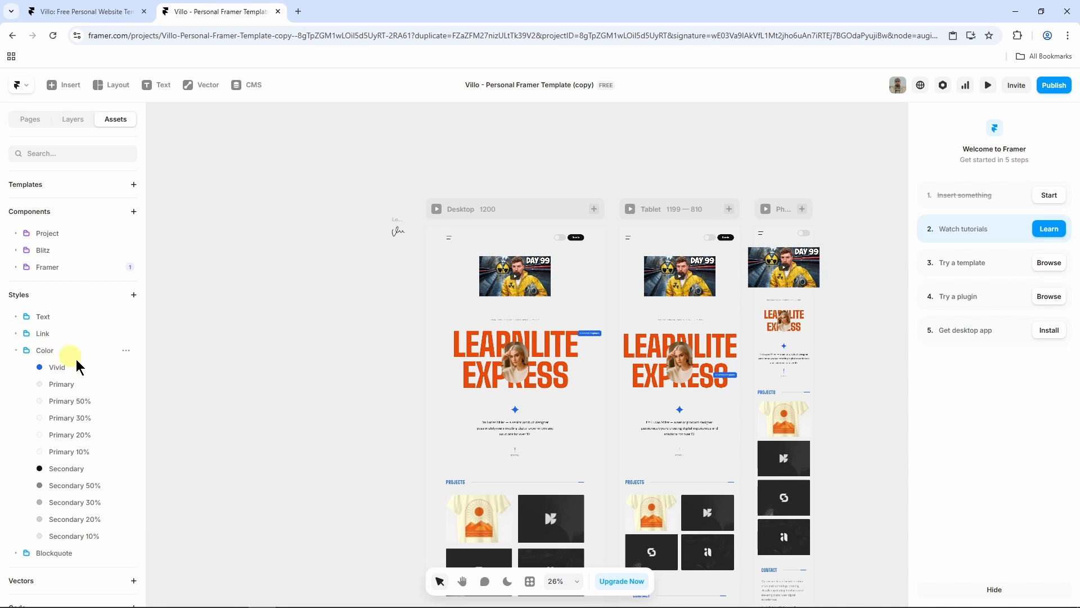
{"action": "left_click", "coordinate": [41, 367]}
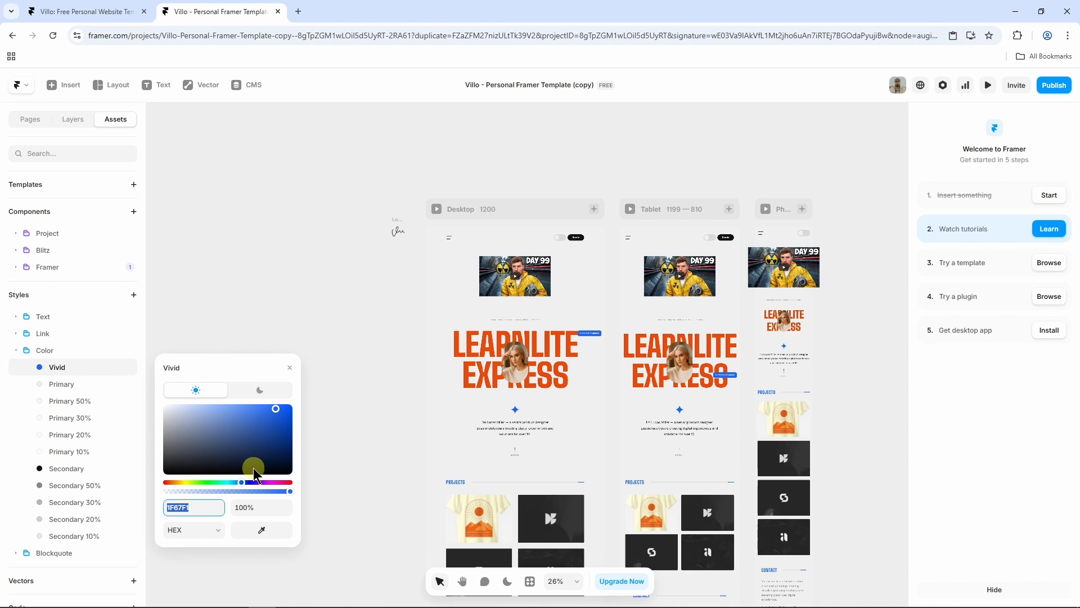
{"action": "left_click_drag", "start_coordinate": [237, 483], "coordinate": [171, 485]}
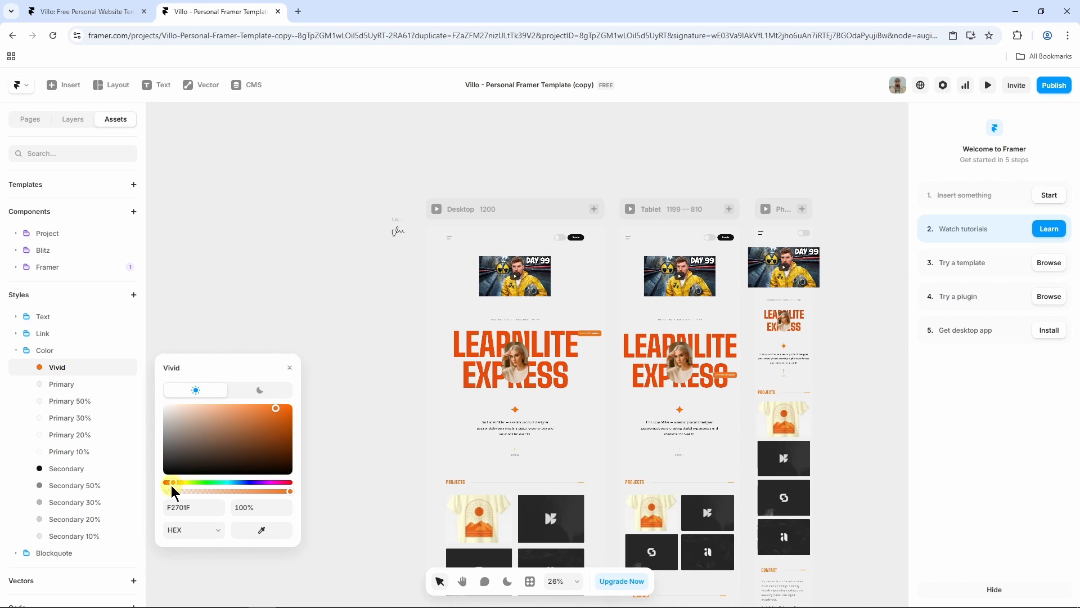
{"action": "left_click", "coordinate": [259, 389]}
{"action": "left_click_drag", "start_coordinate": [224, 482], "coordinate": [206, 482]}
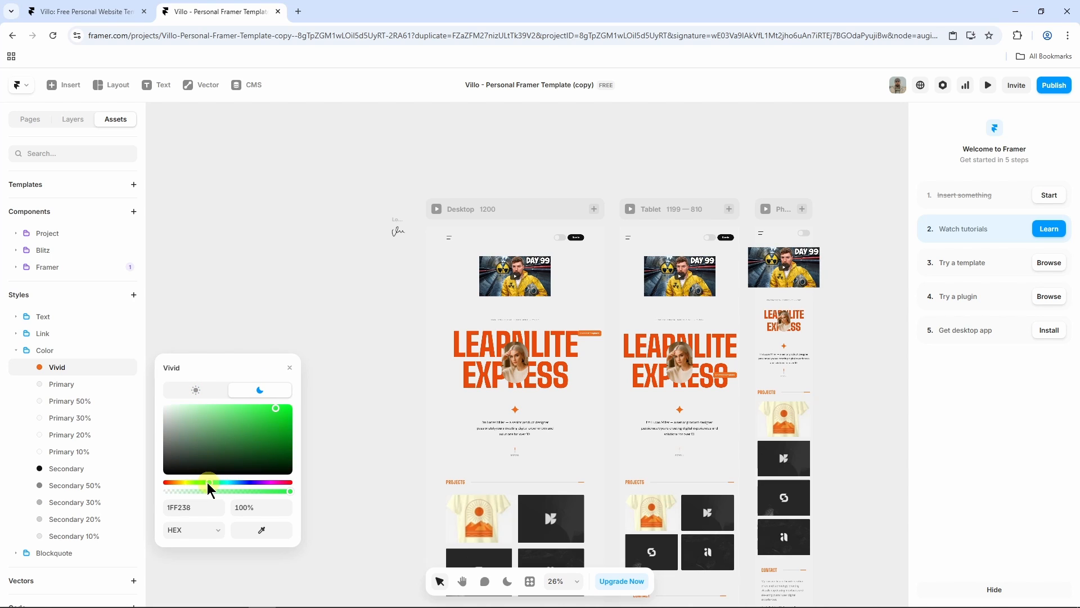
{"action": "left_click", "coordinate": [16, 350]}
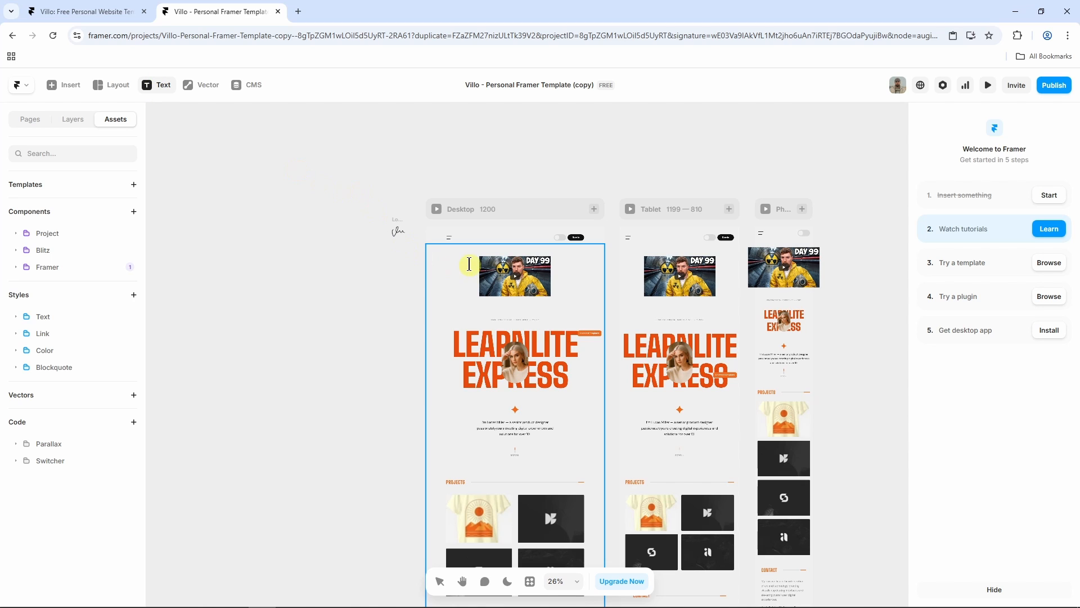
Try to add a text box about 735 by 340 above the video in the Desktop layout.
{"action": "left_click_drag", "start_coordinate": [460, 256], "coordinate": [569, 306]}
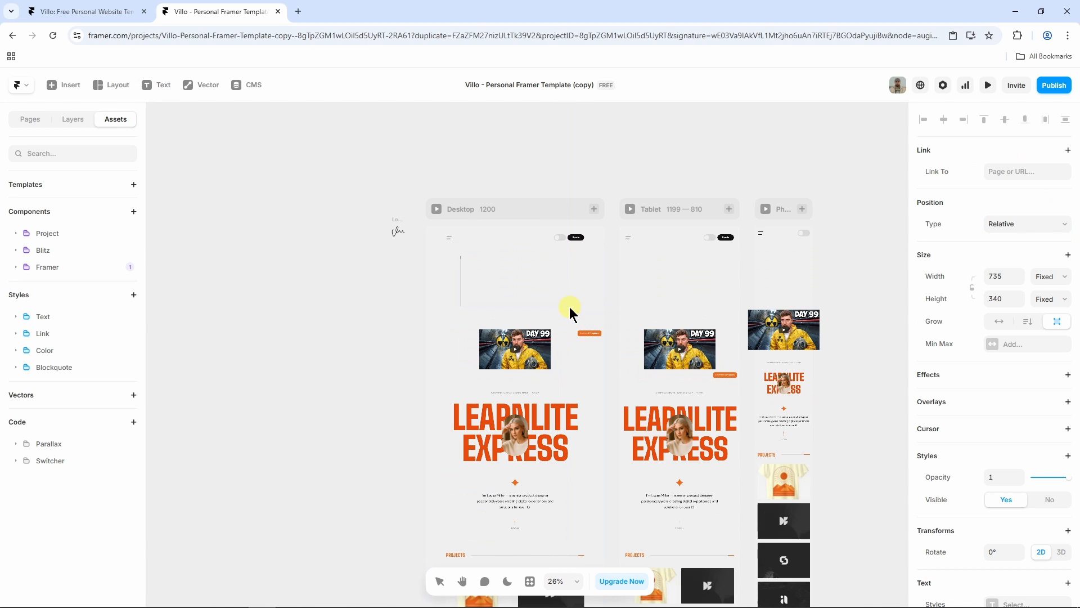
{"action": "left_click", "coordinate": [506, 162]}
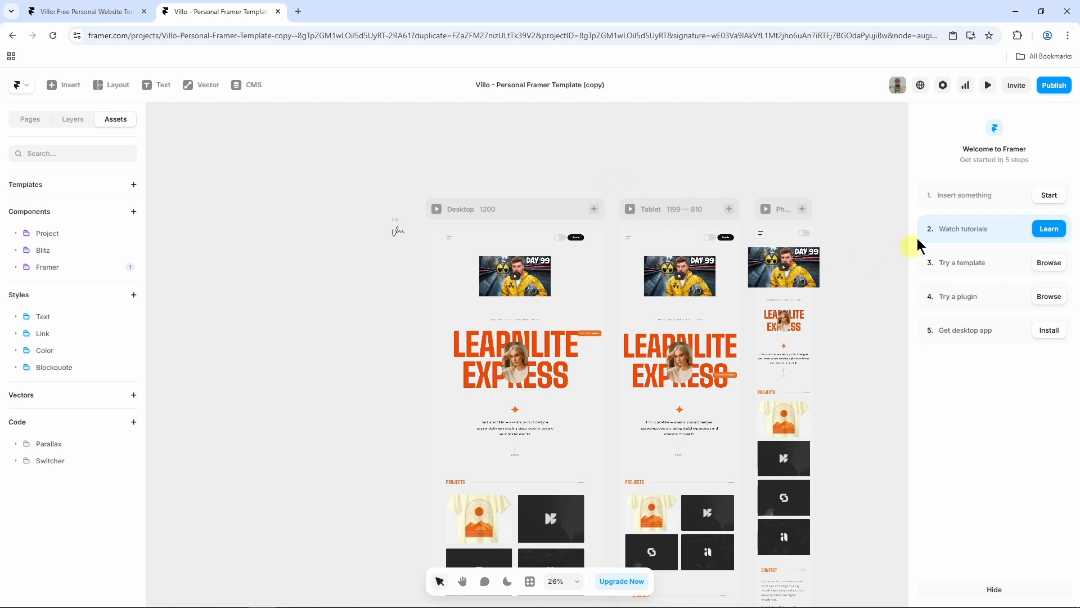
Open the site settings and change the site title to Learnlite Express.
{"action": "left_click", "coordinate": [943, 87]}
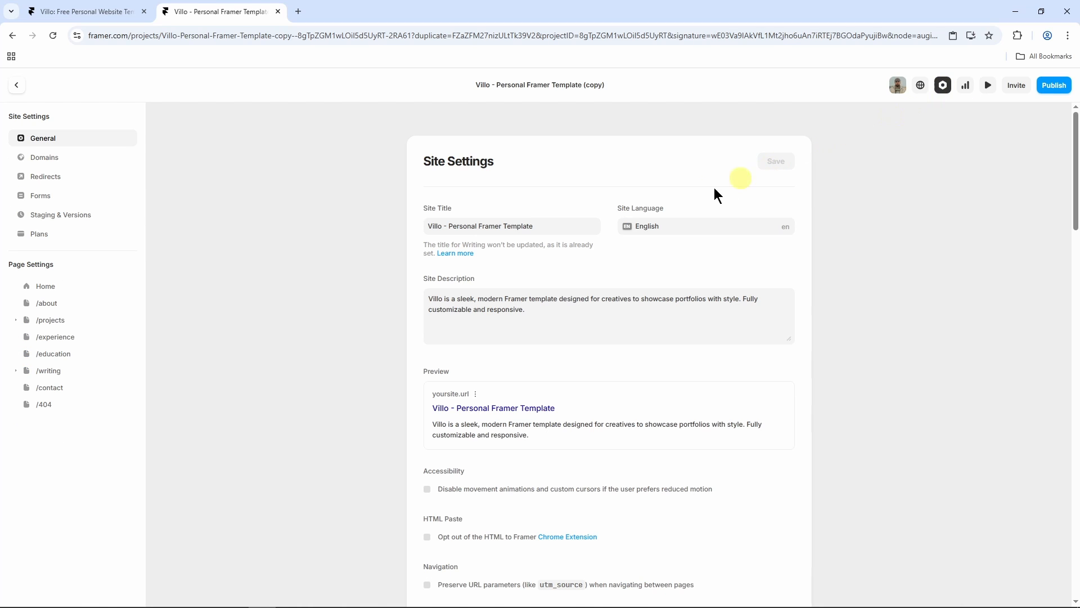
{"action": "triple_click", "coordinate": [473, 226]}
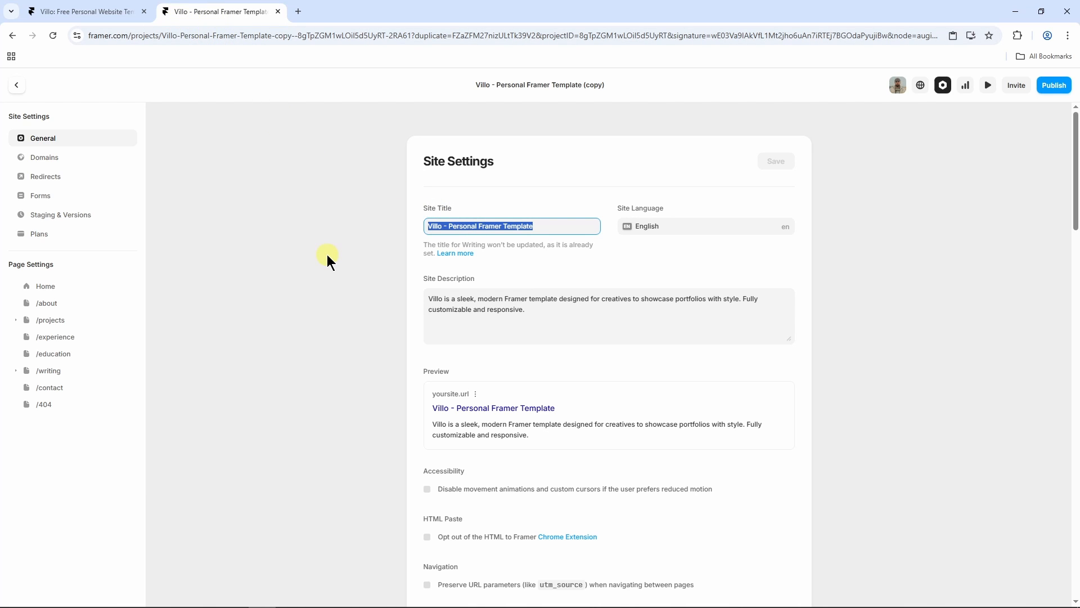
{"action": "type", "text": "Le"}
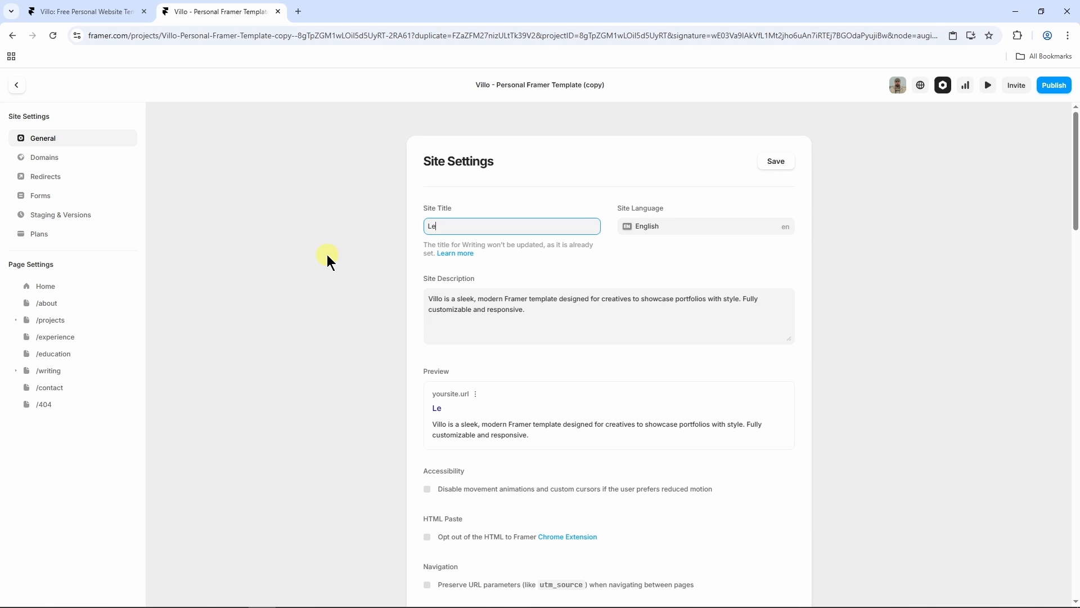
{"action": "type", "text": "arnlite Express"}
Upload the Black and White Minimalist Fashion Store Logo image as the site's light theme favicon.
{"action": "scroll", "coordinate": [518, 309], "scroll_direction": "down", "scroll_amount": 9}
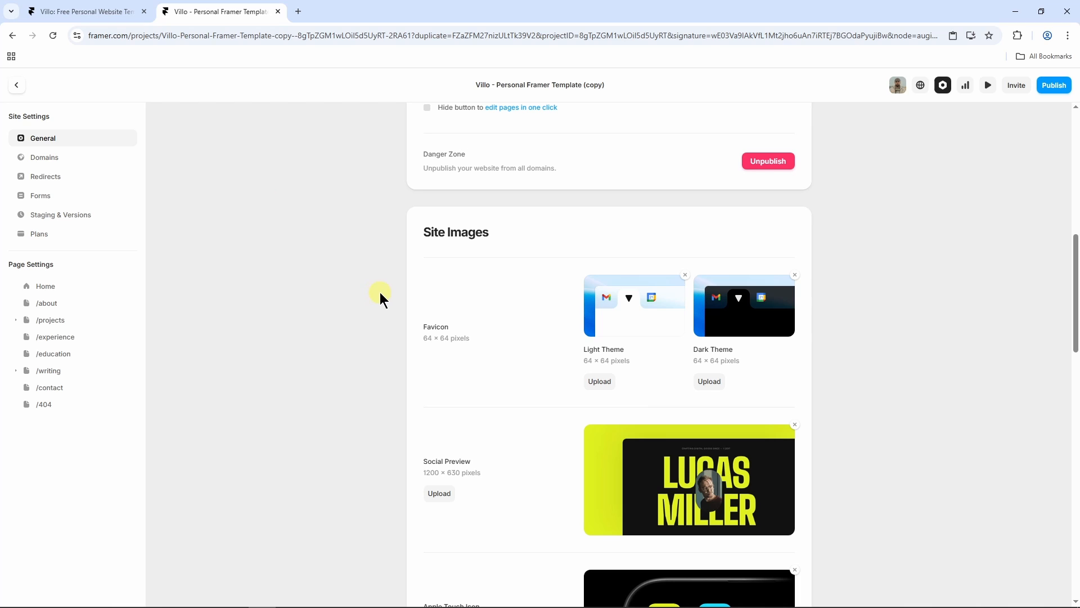
{"action": "left_click", "coordinate": [600, 383]}
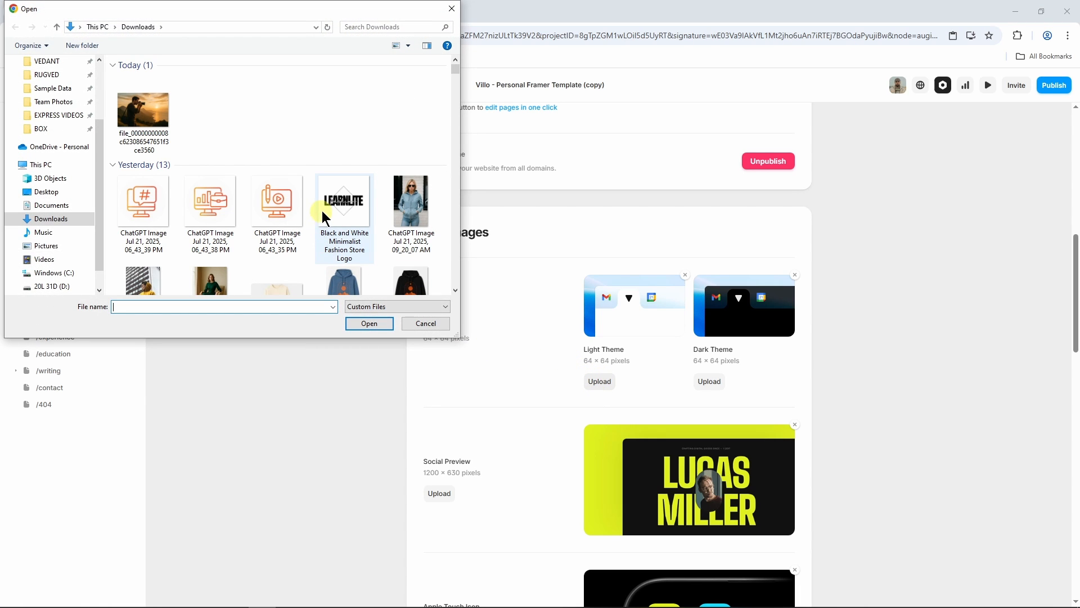
{"action": "left_click", "coordinate": [349, 218]}
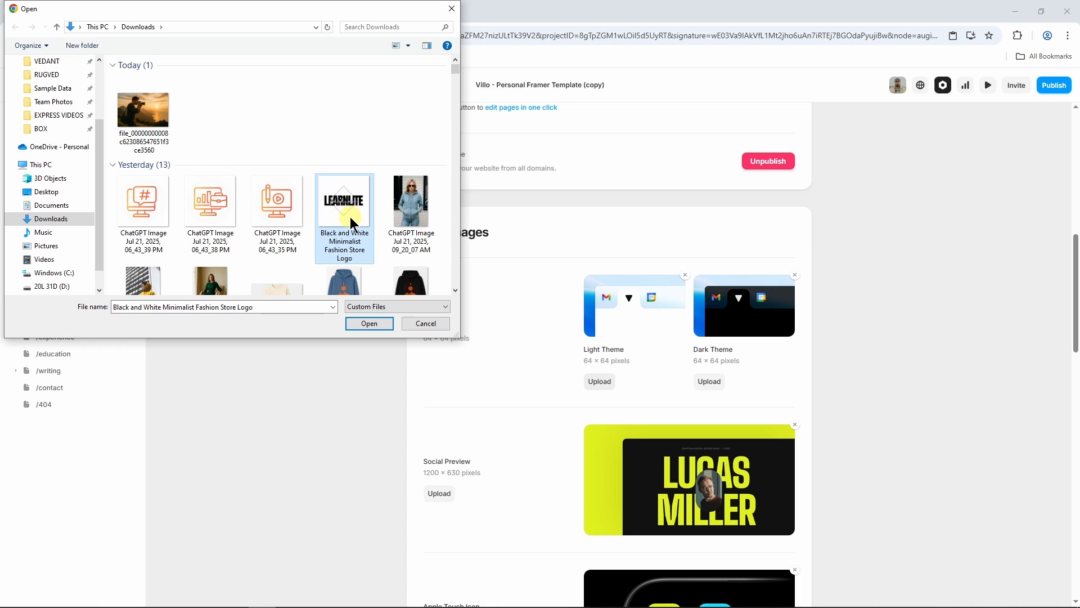
{"action": "left_click", "coordinate": [370, 325]}
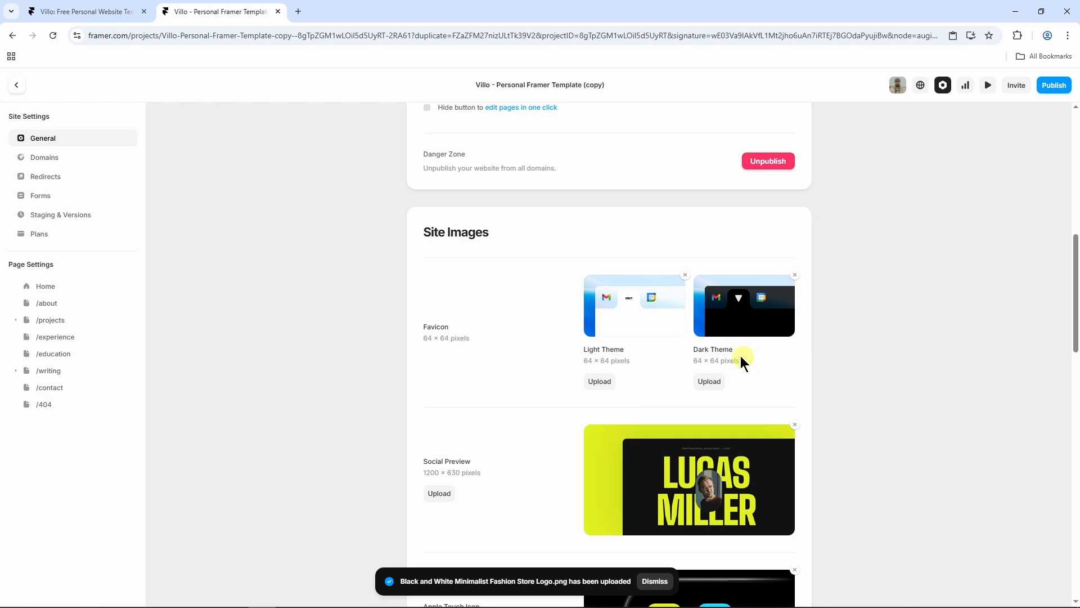
{"action": "scroll", "coordinate": [736, 350], "scroll_direction": "up", "scroll_amount": 10}
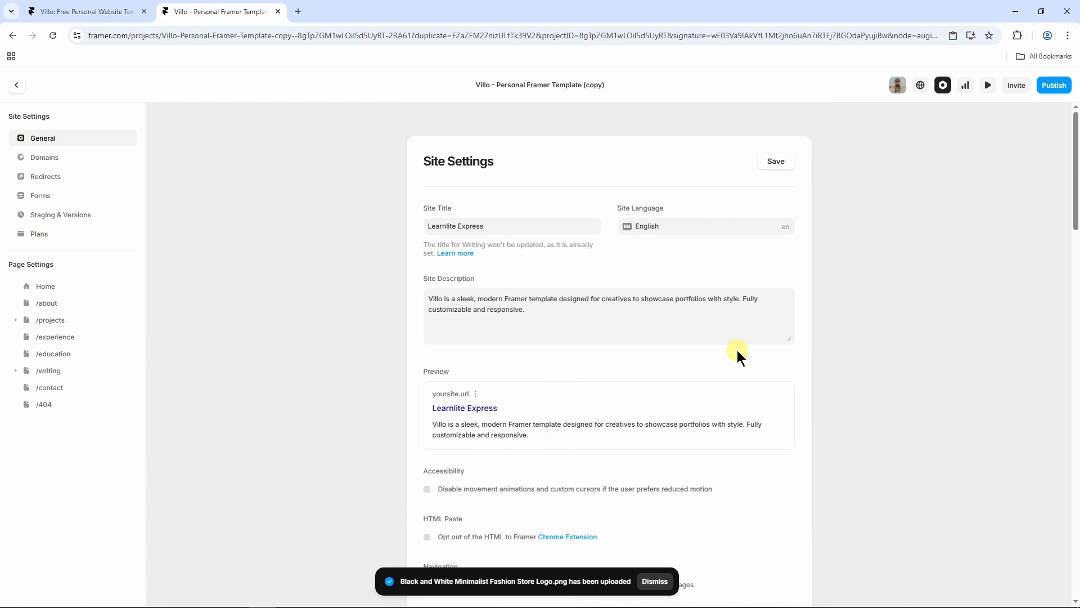
Return to the design canvas, publish the updated site and open its live page.
{"action": "left_click", "coordinate": [16, 85]}
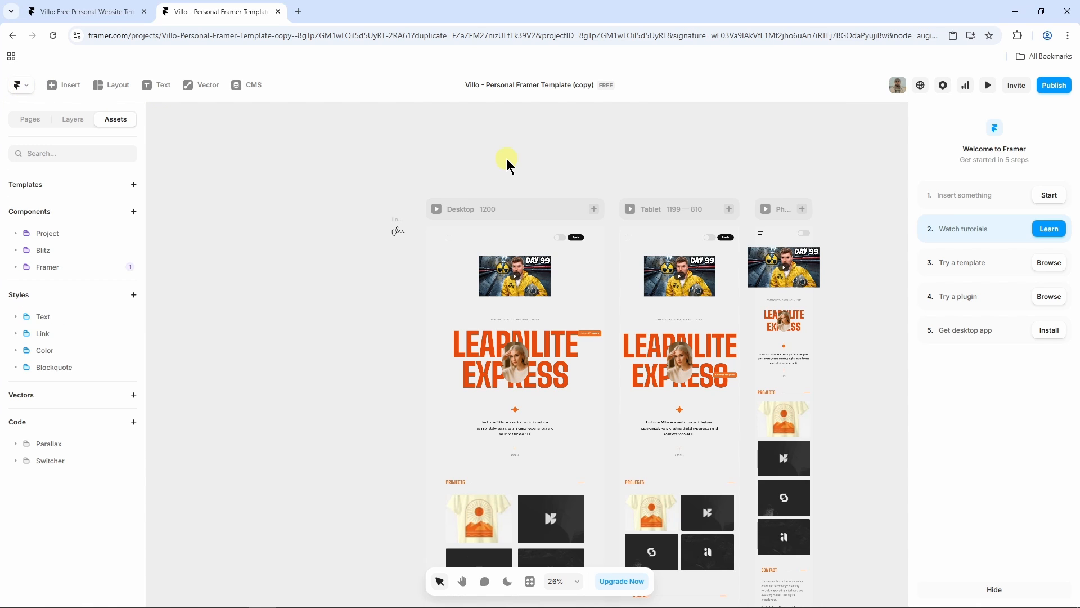
{"action": "left_click", "coordinate": [1056, 86]}
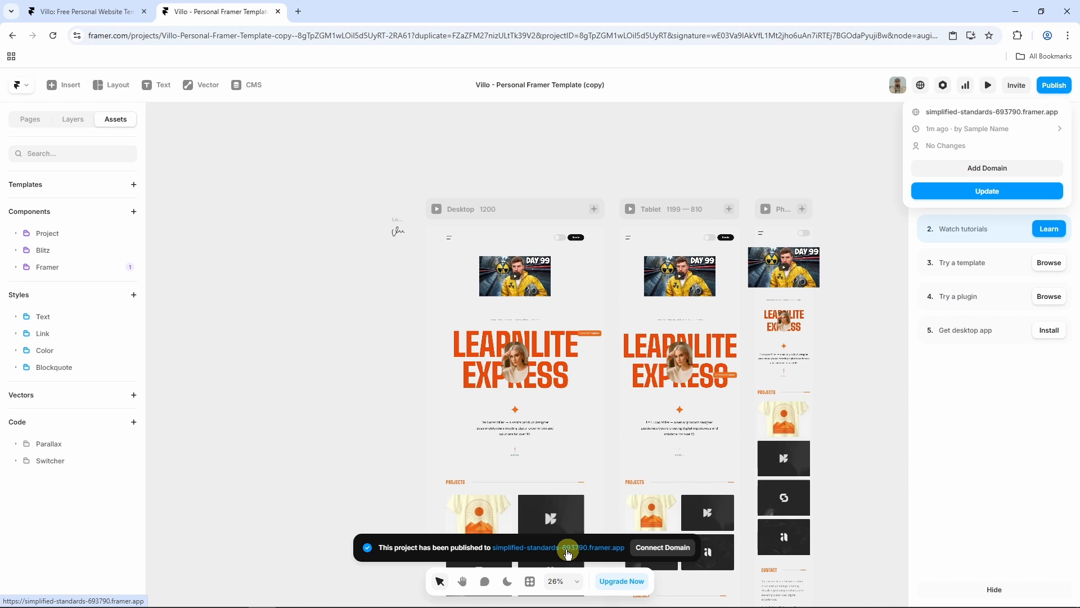
{"action": "left_click", "coordinate": [567, 554]}
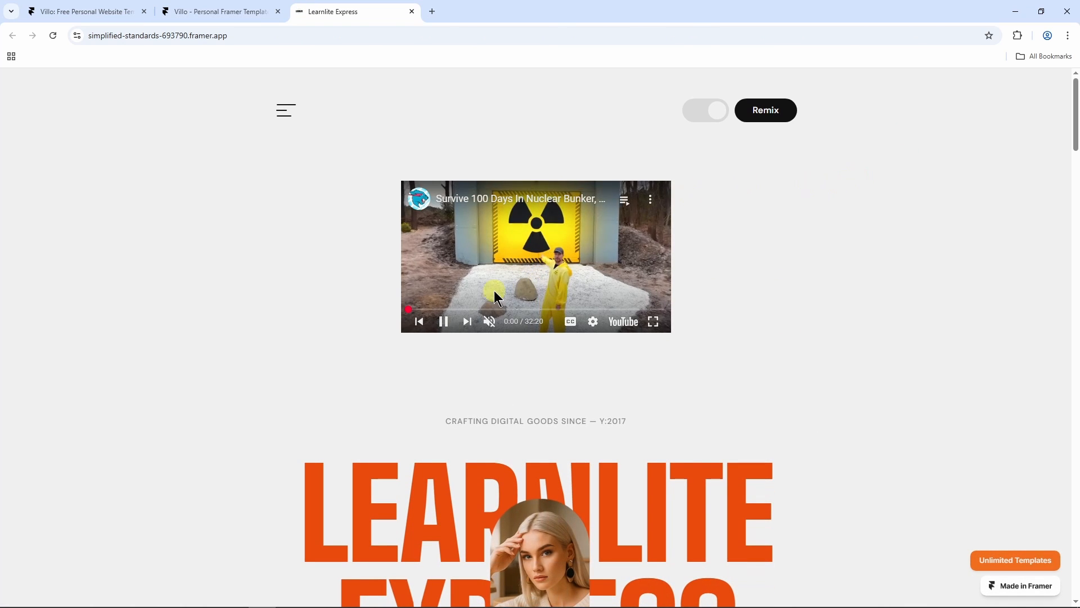
Review the live page's hero and Projects sections, opening and closing the navigation menu.
{"action": "scroll", "coordinate": [848, 245], "scroll_direction": "down", "scroll_amount": 5}
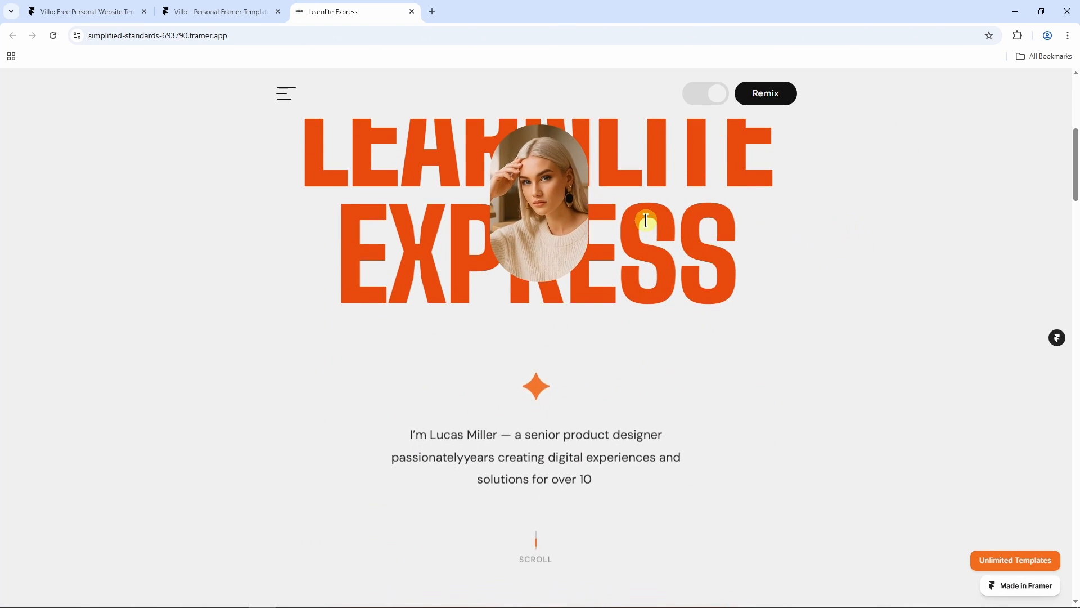
{"action": "scroll", "coordinate": [620, 236], "scroll_direction": "up", "scroll_amount": 2}
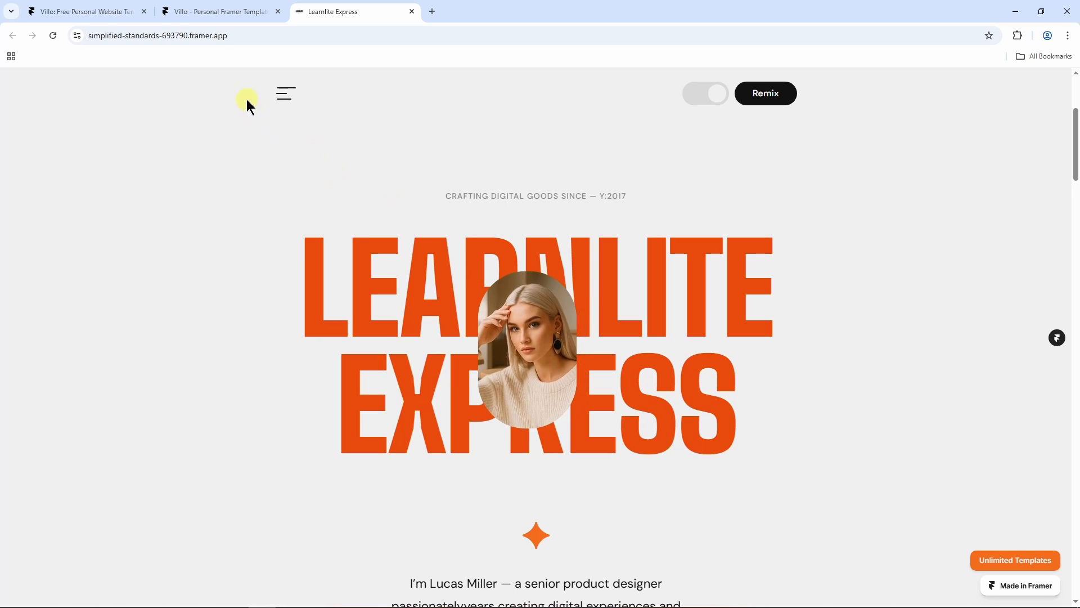
{"action": "left_click", "coordinate": [282, 94]}
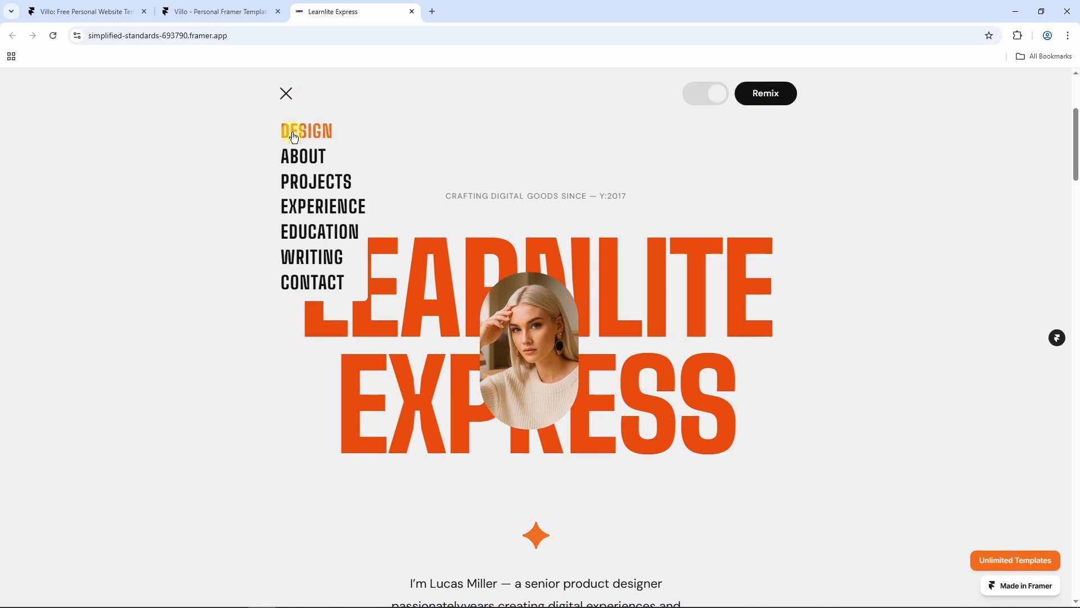
{"action": "left_click", "coordinate": [284, 94]}
{"action": "scroll", "coordinate": [839, 211], "scroll_direction": "down", "scroll_amount": 10}
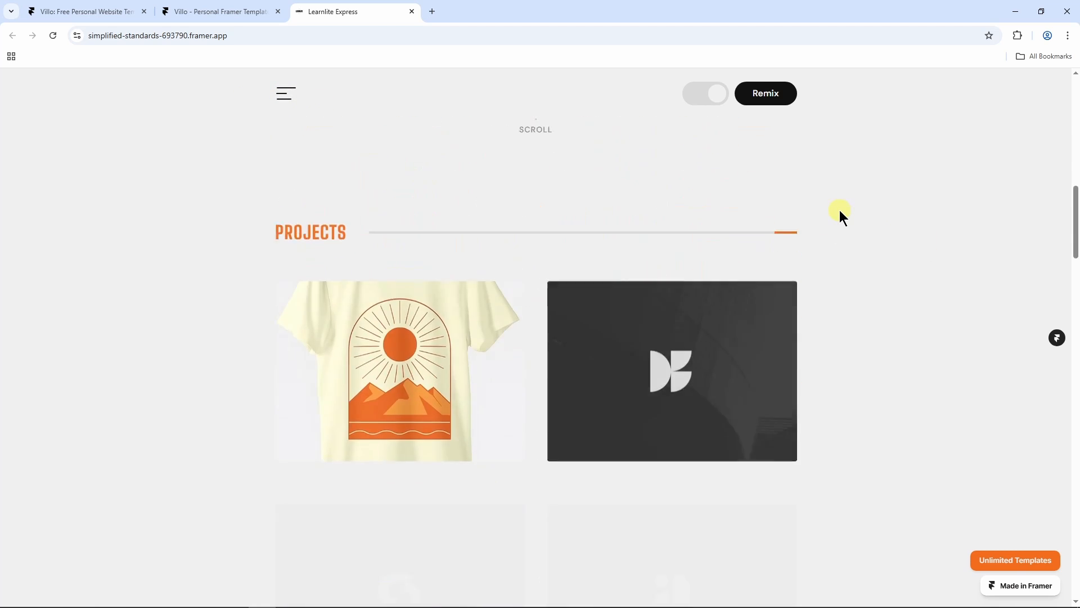
Review the live site in dark theme down to the contact section and test the FB link in the footer ticker.
{"action": "left_click", "coordinate": [706, 94]}
{"action": "scroll", "coordinate": [839, 199], "scroll_direction": "down", "scroll_amount": 8}
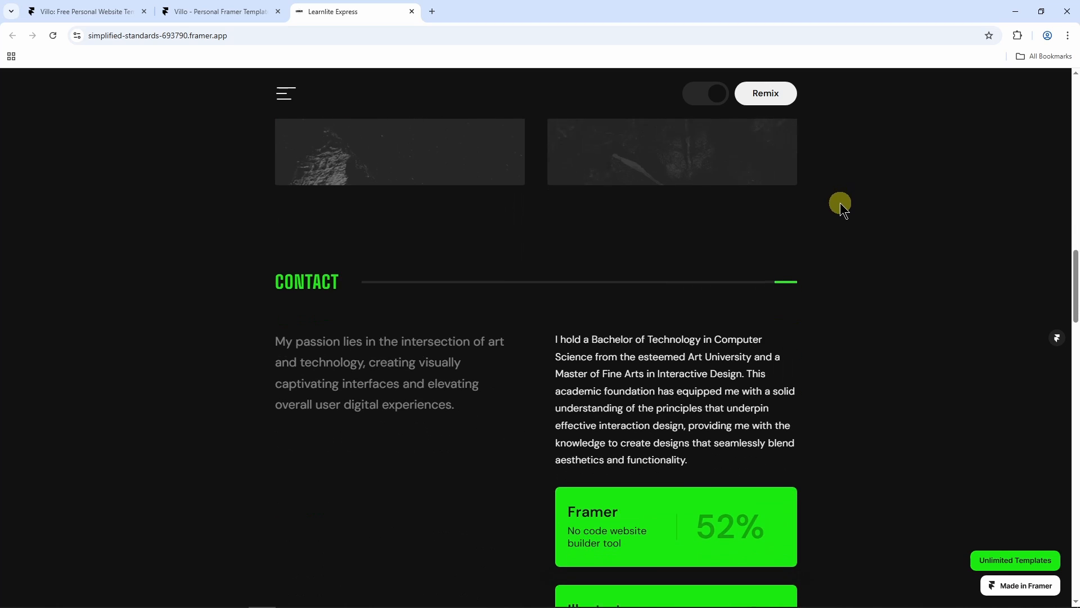
{"action": "scroll", "coordinate": [821, 320], "scroll_direction": "down", "scroll_amount": 8}
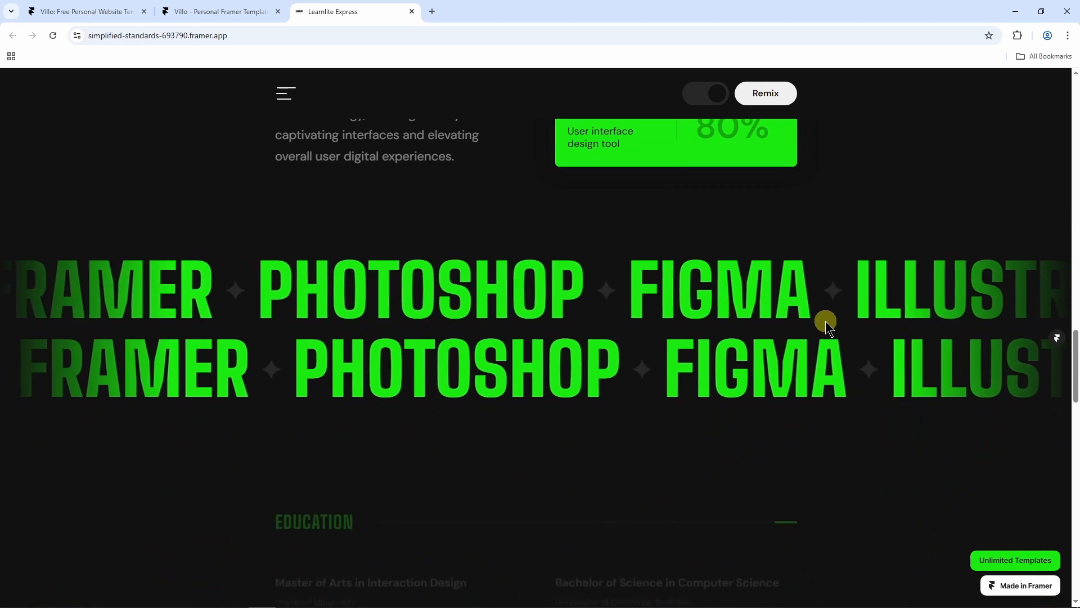
{"action": "scroll", "coordinate": [829, 319], "scroll_direction": "down", "scroll_amount": 7}
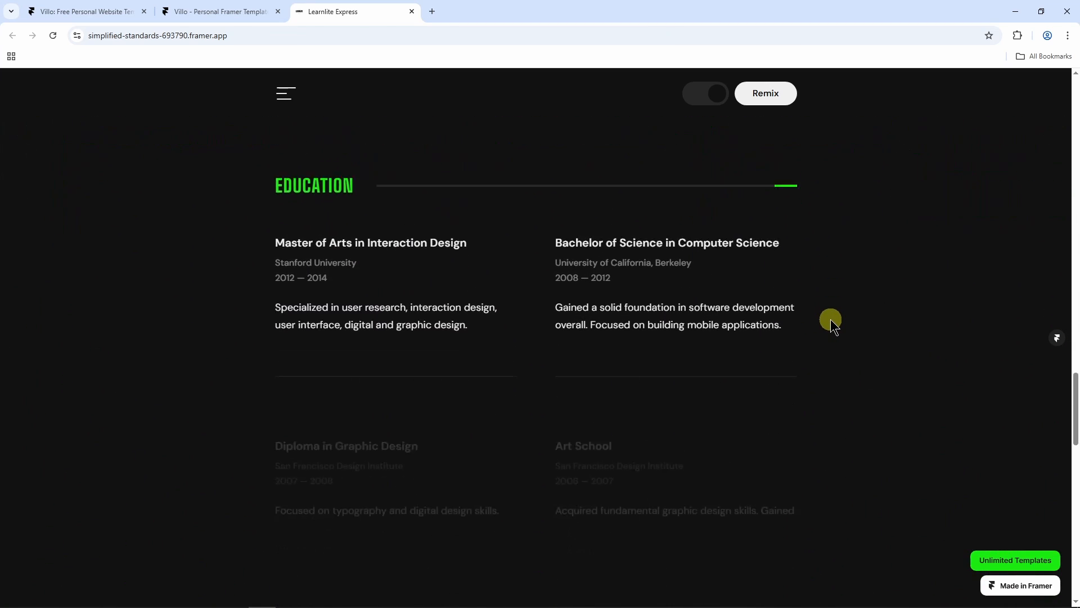
{"action": "scroll", "coordinate": [832, 321], "scroll_direction": "down", "scroll_amount": 10}
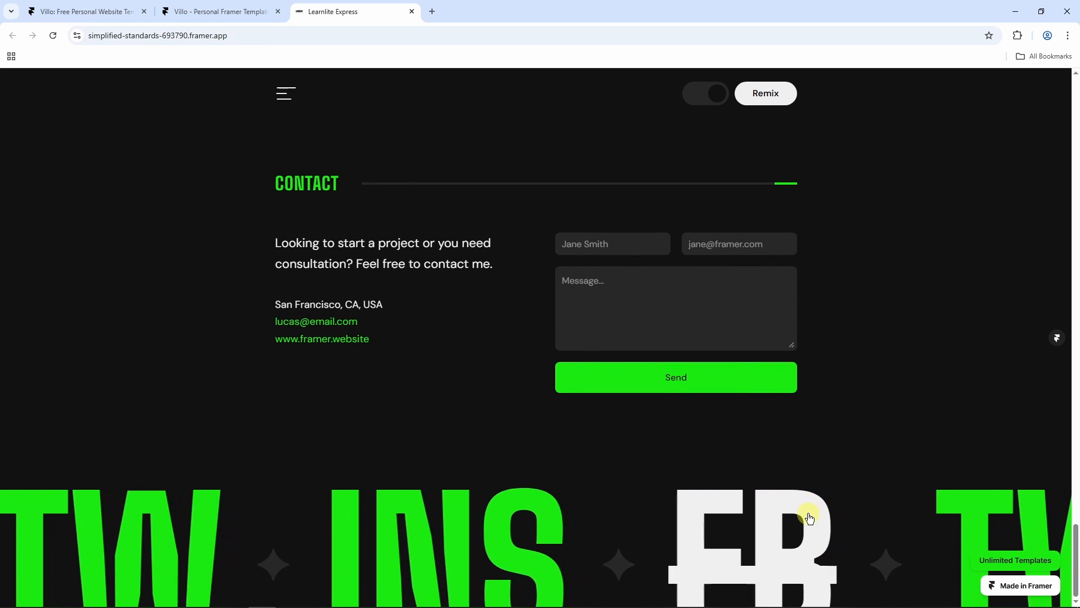
{"action": "left_click", "coordinate": [789, 508]}
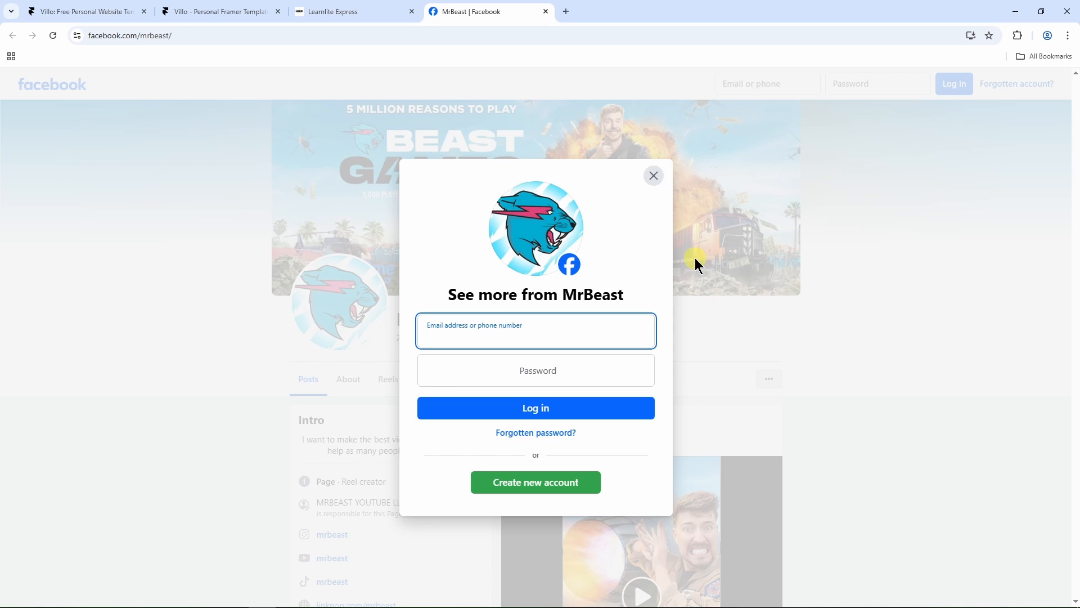
{"action": "key", "text": "ctrl+w"}
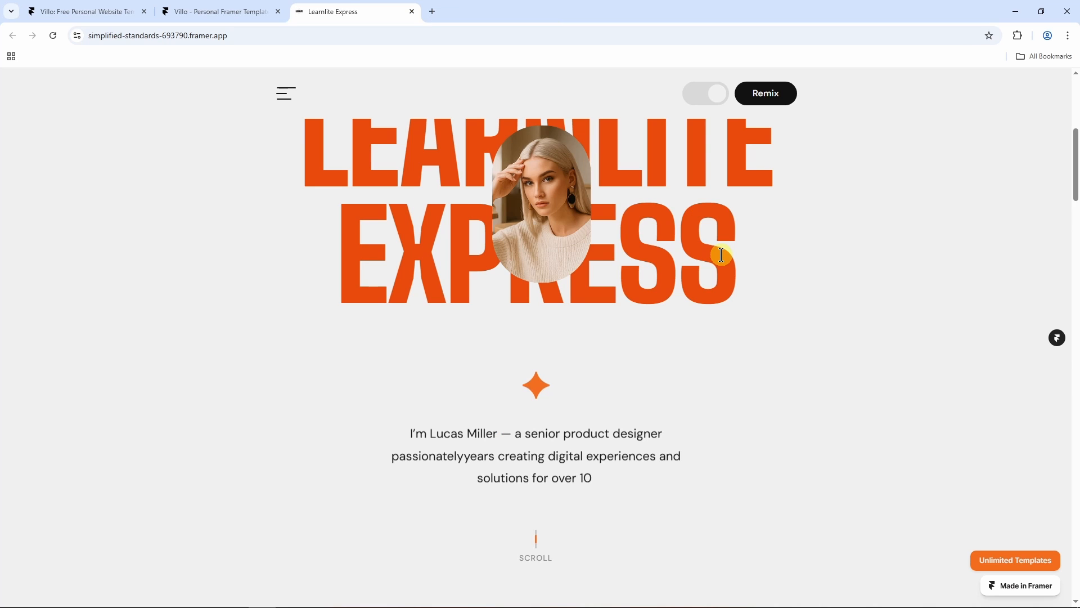